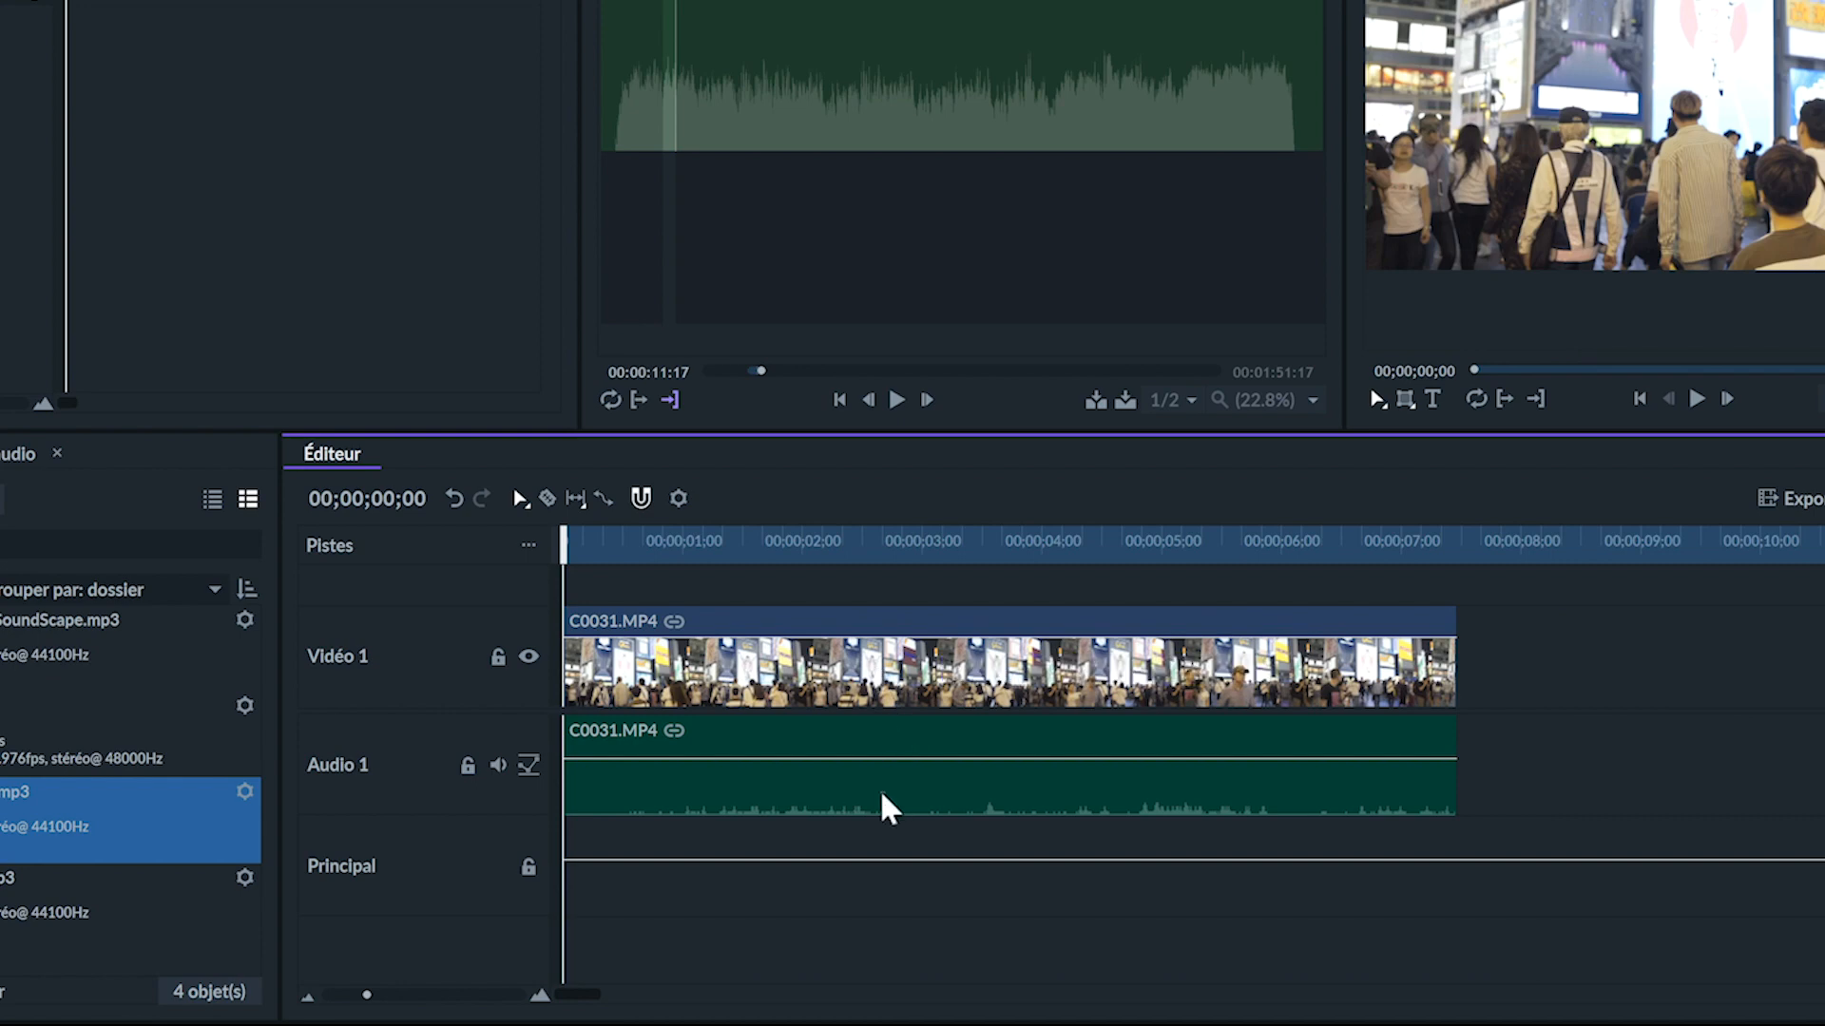
Place AmbientSpaceSoundScape.mp3 on a new audio track below Audio 1, starting at 00;00;00;00.
click(837, 849)
drag(69, 652, 551, 934)
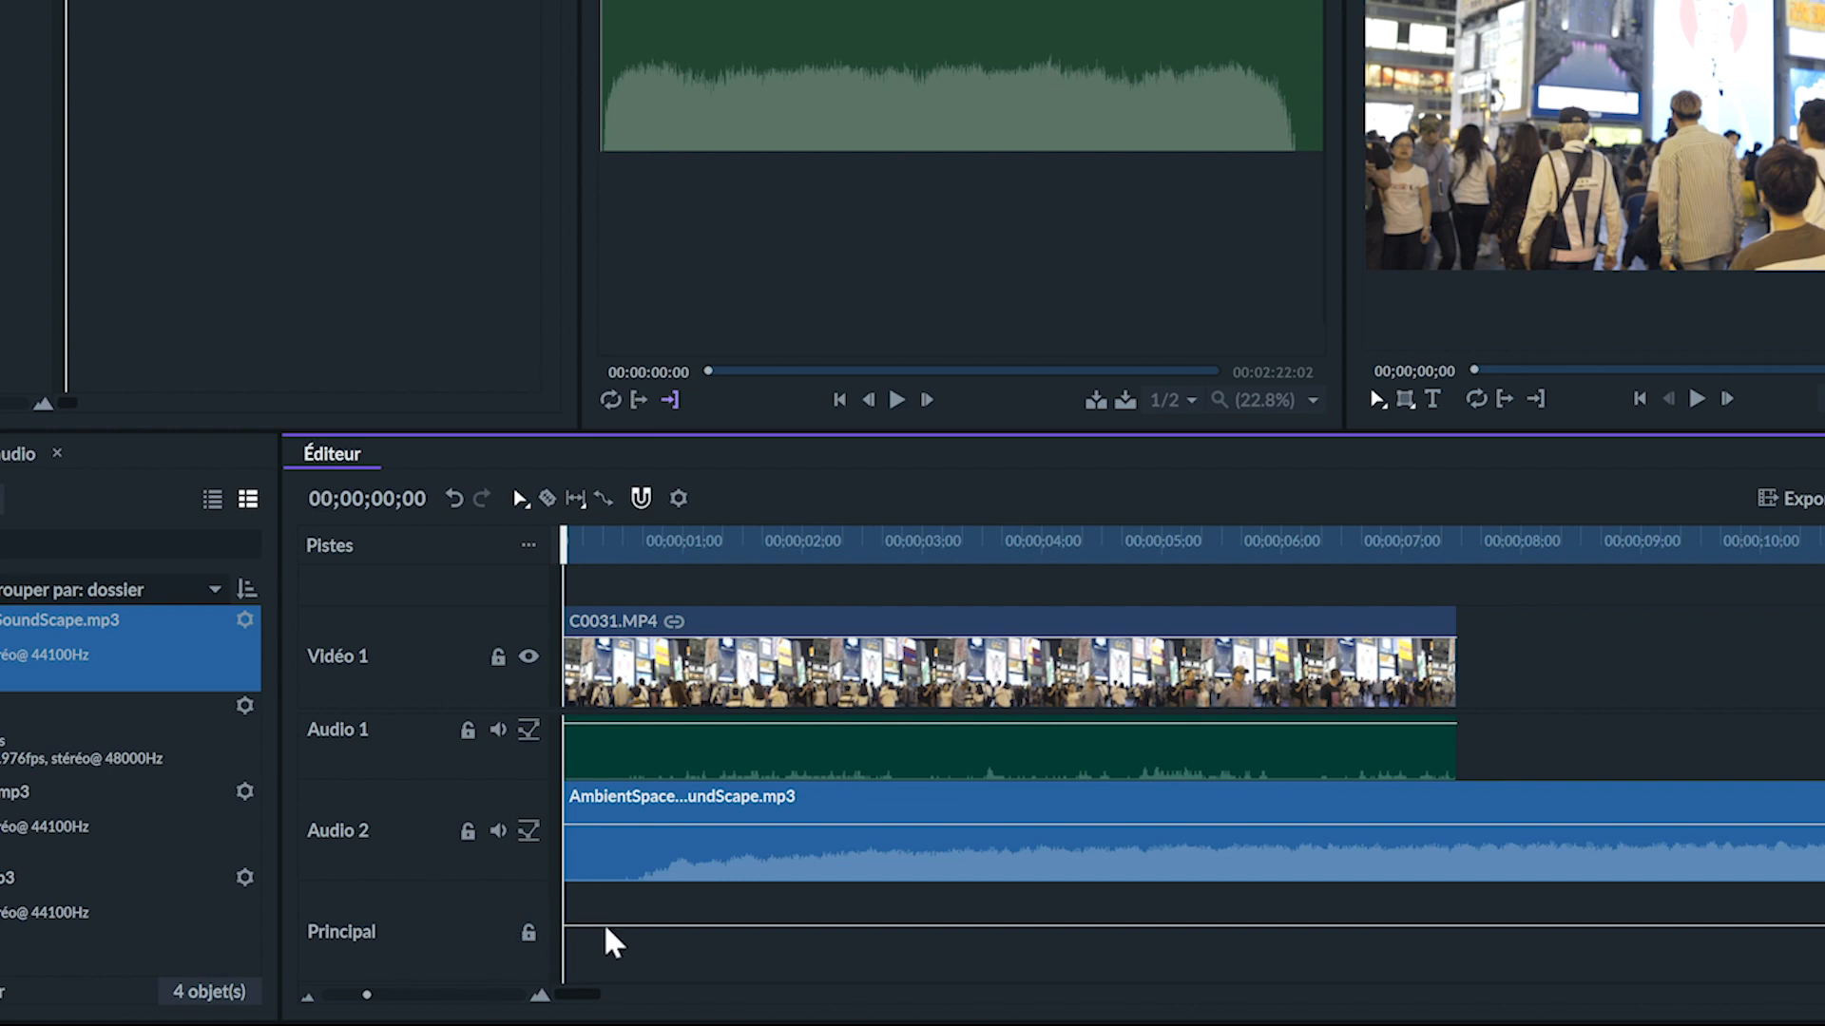
drag(606, 930, 602, 920)
Load the loud people sound into the trimmer and insert another audio track below Audio 2.
click(65, 833)
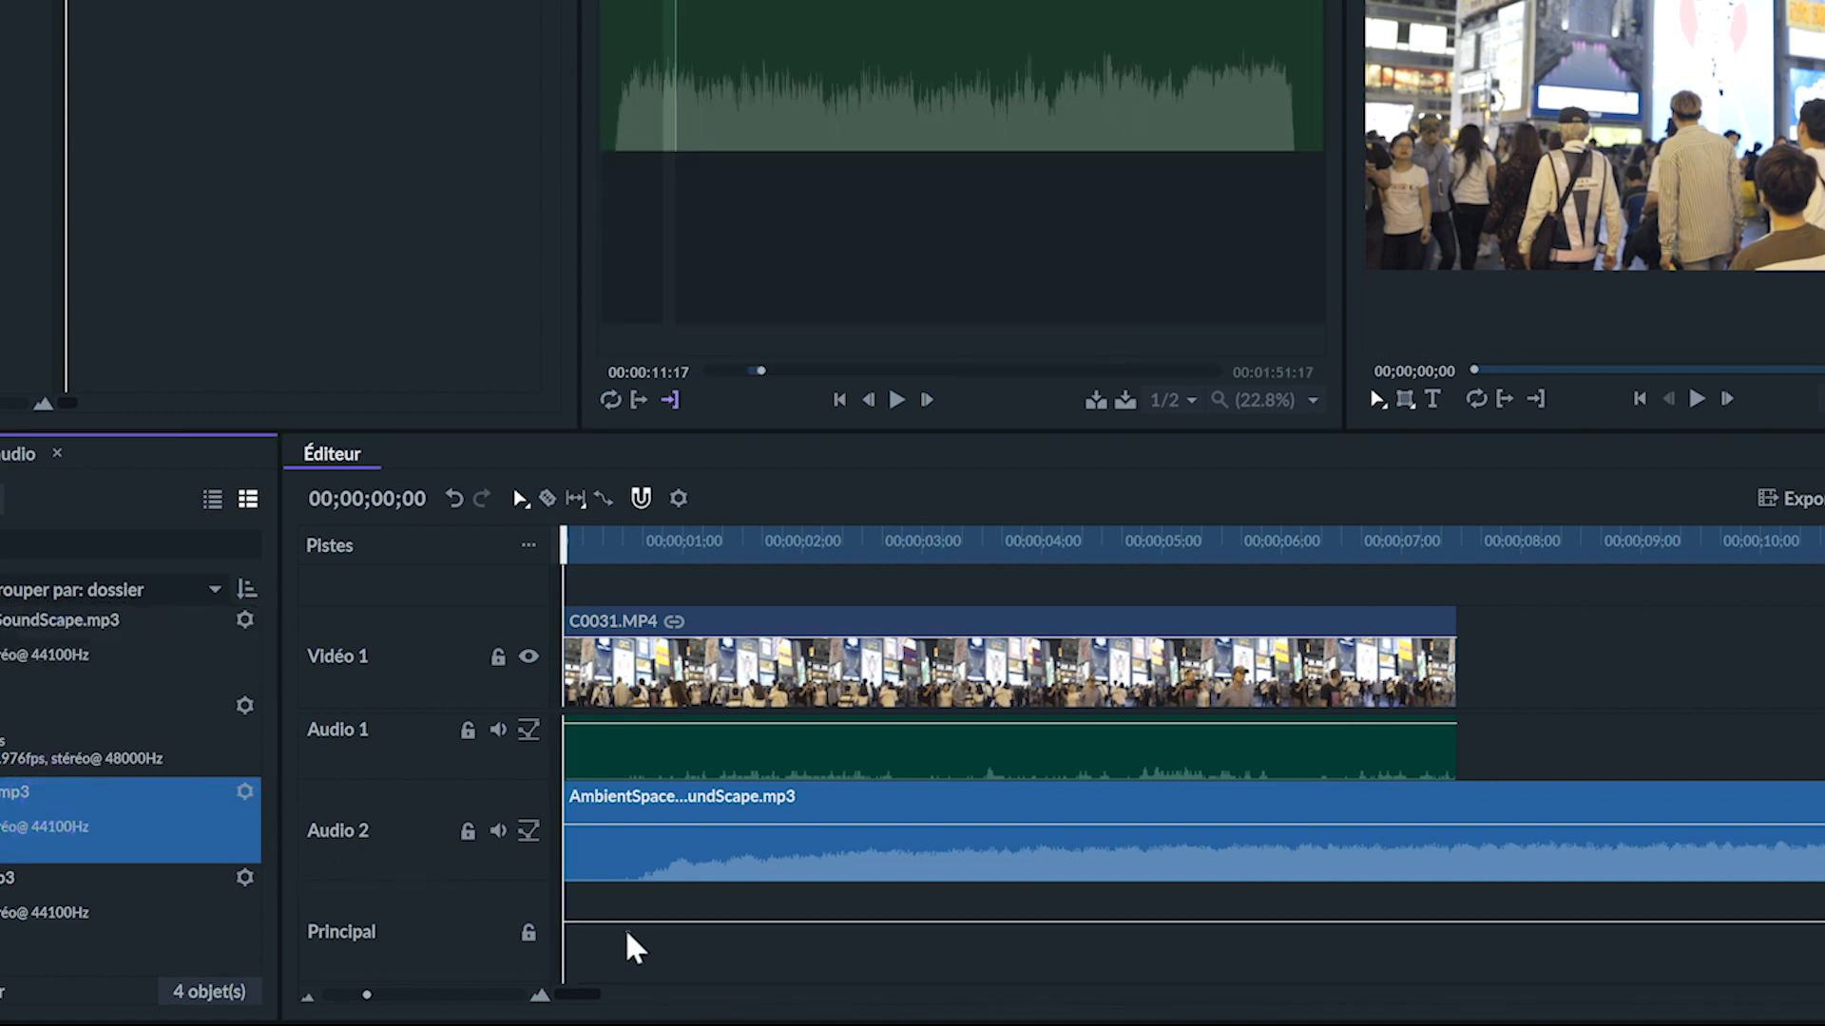
right_click(388, 837)
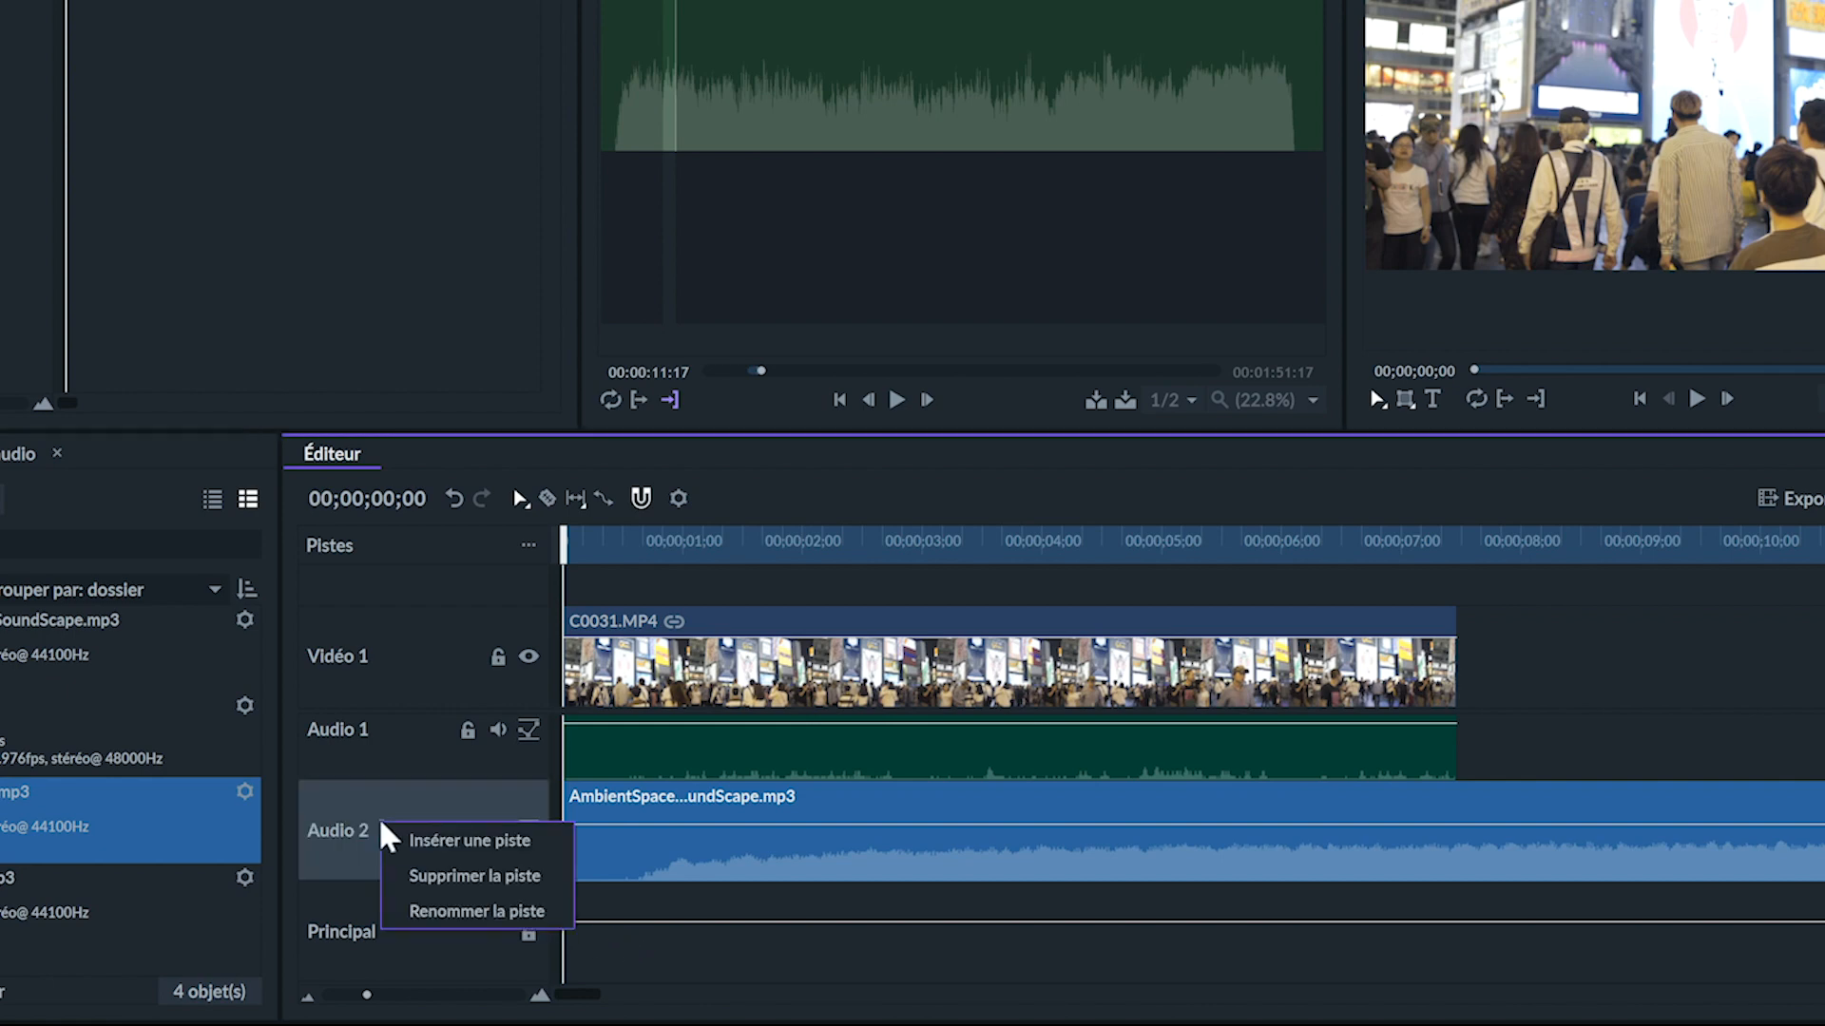
click(523, 854)
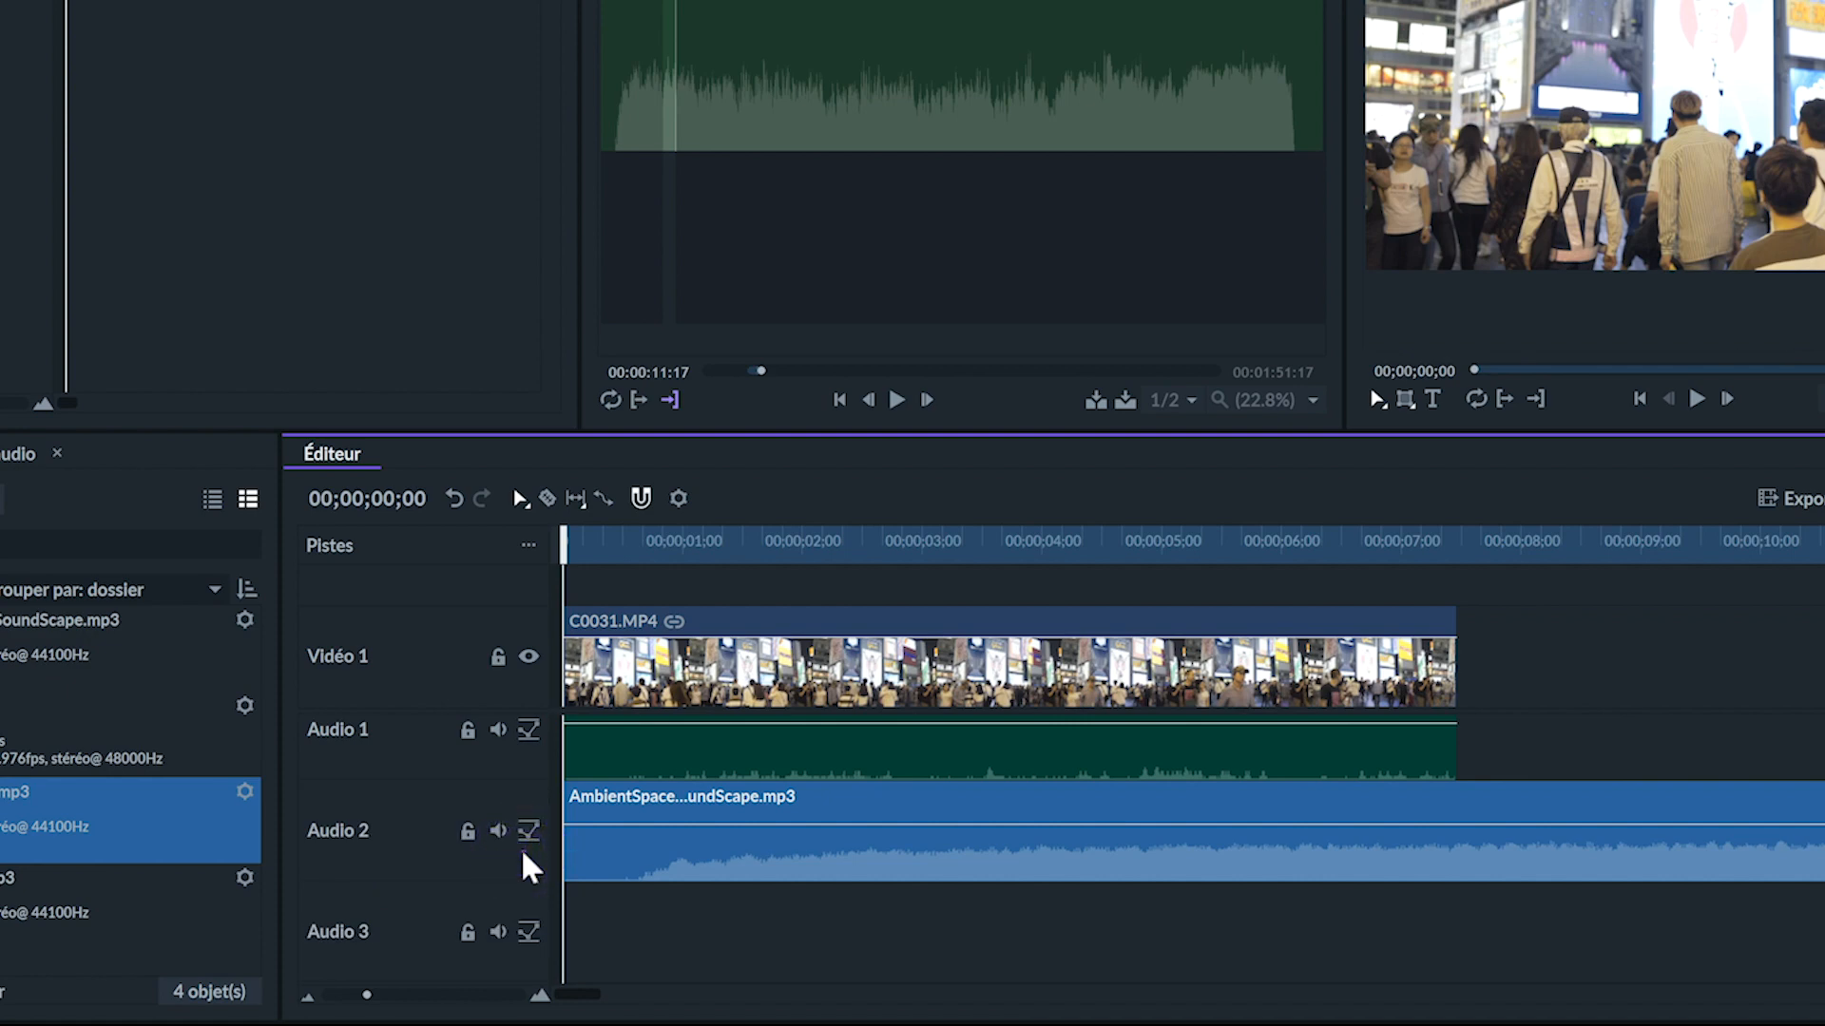
scroll(494, 884, down, 2)
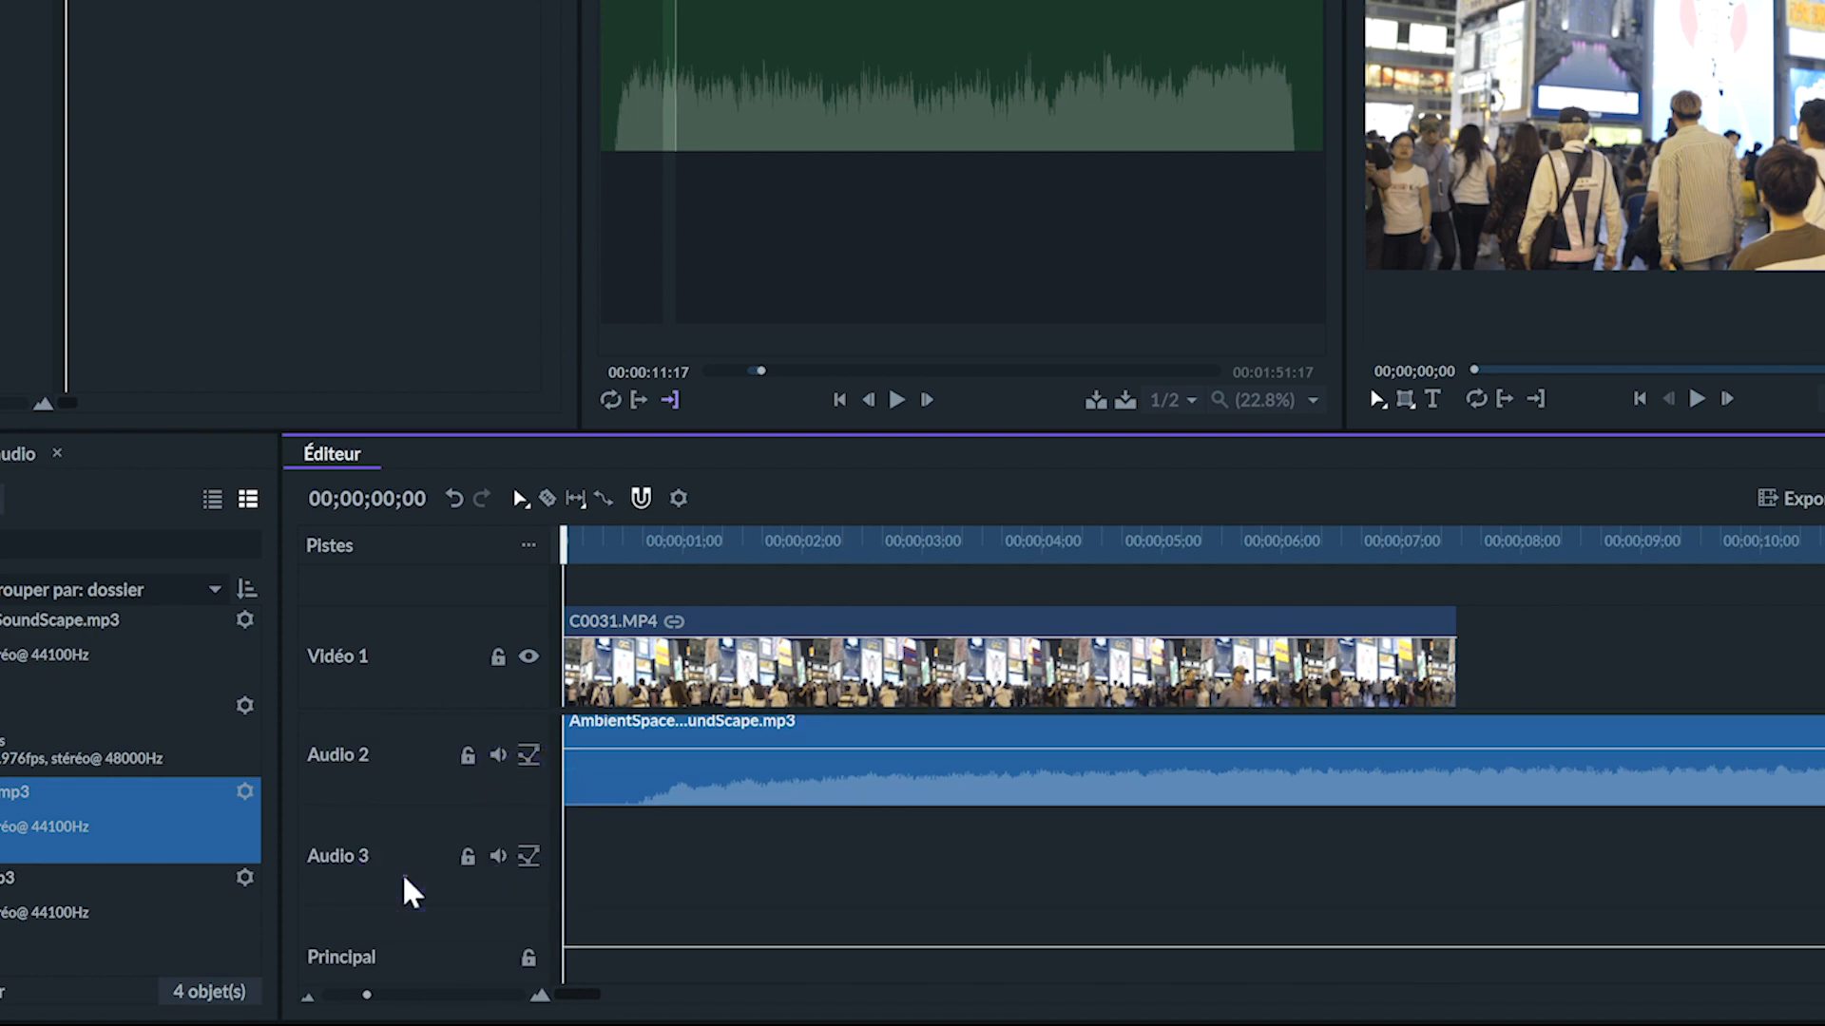
scroll(404, 879, up, 1)
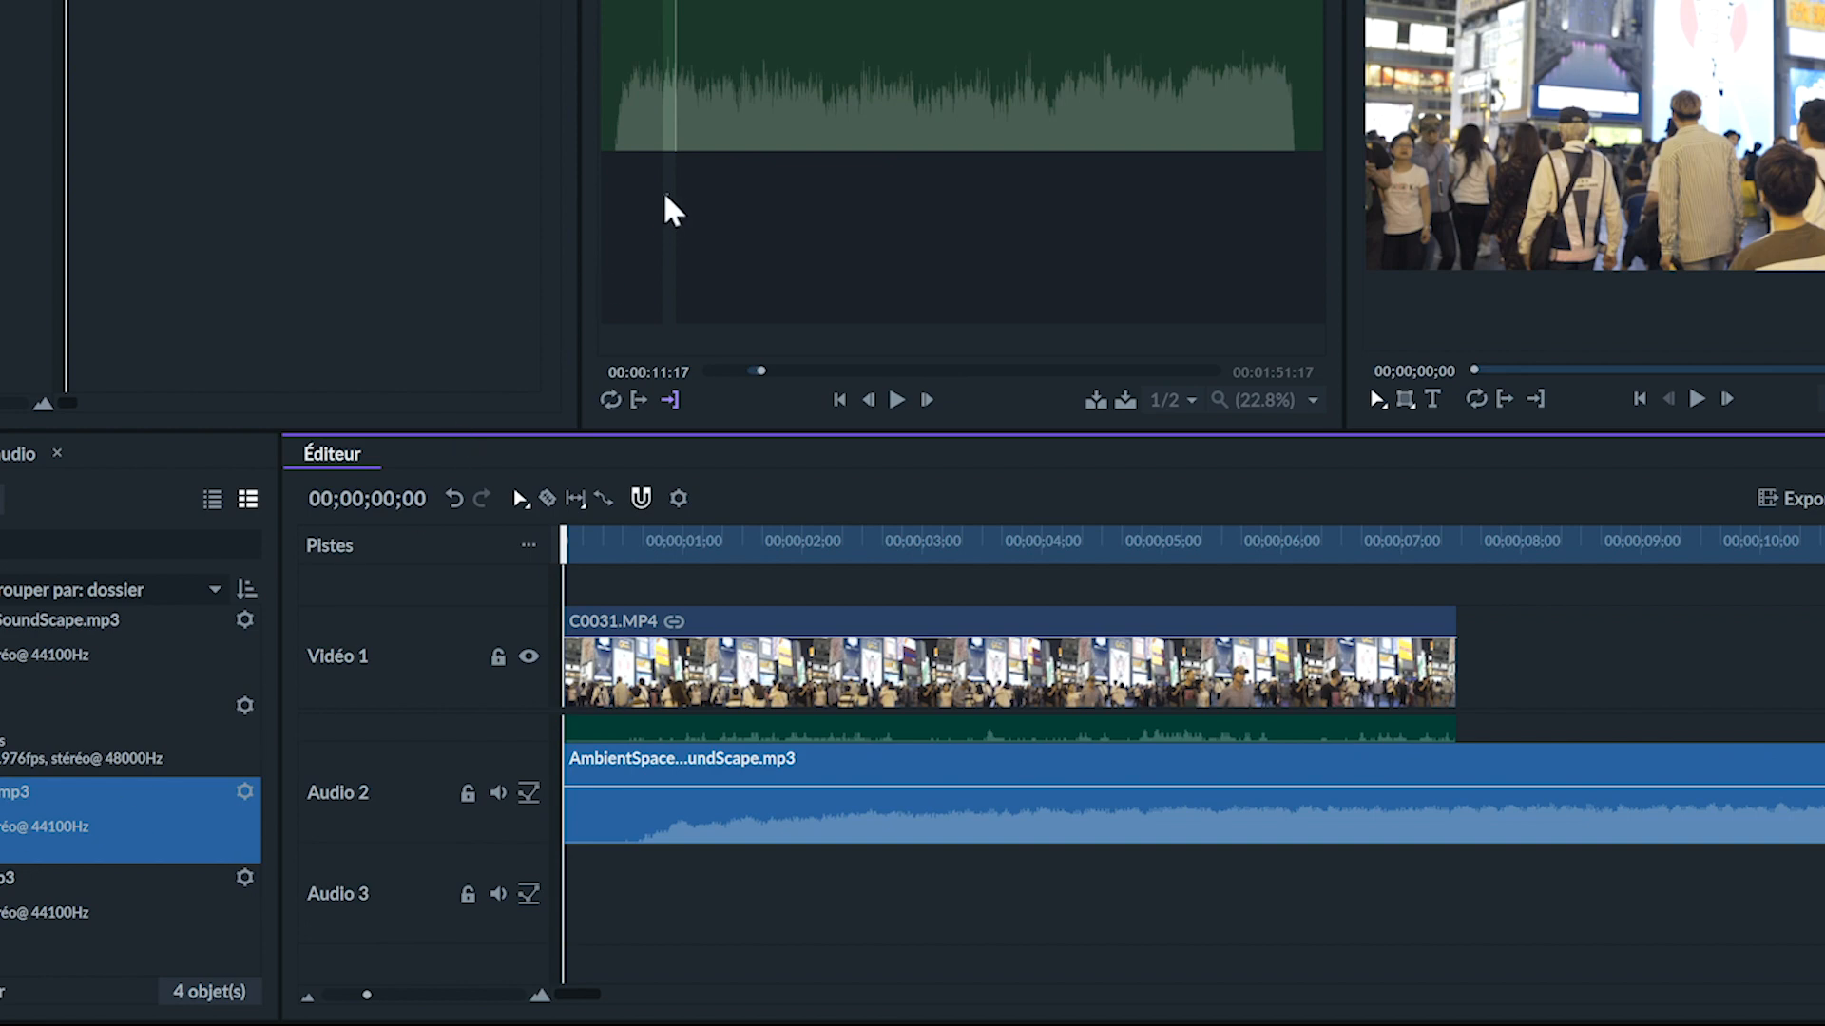
Place the trimmed loud people excerpt at about 0.6 s and the StreetLife41.mp3 excerpt at about 4.1 s on Audio 3.
drag(685, 89, 635, 890)
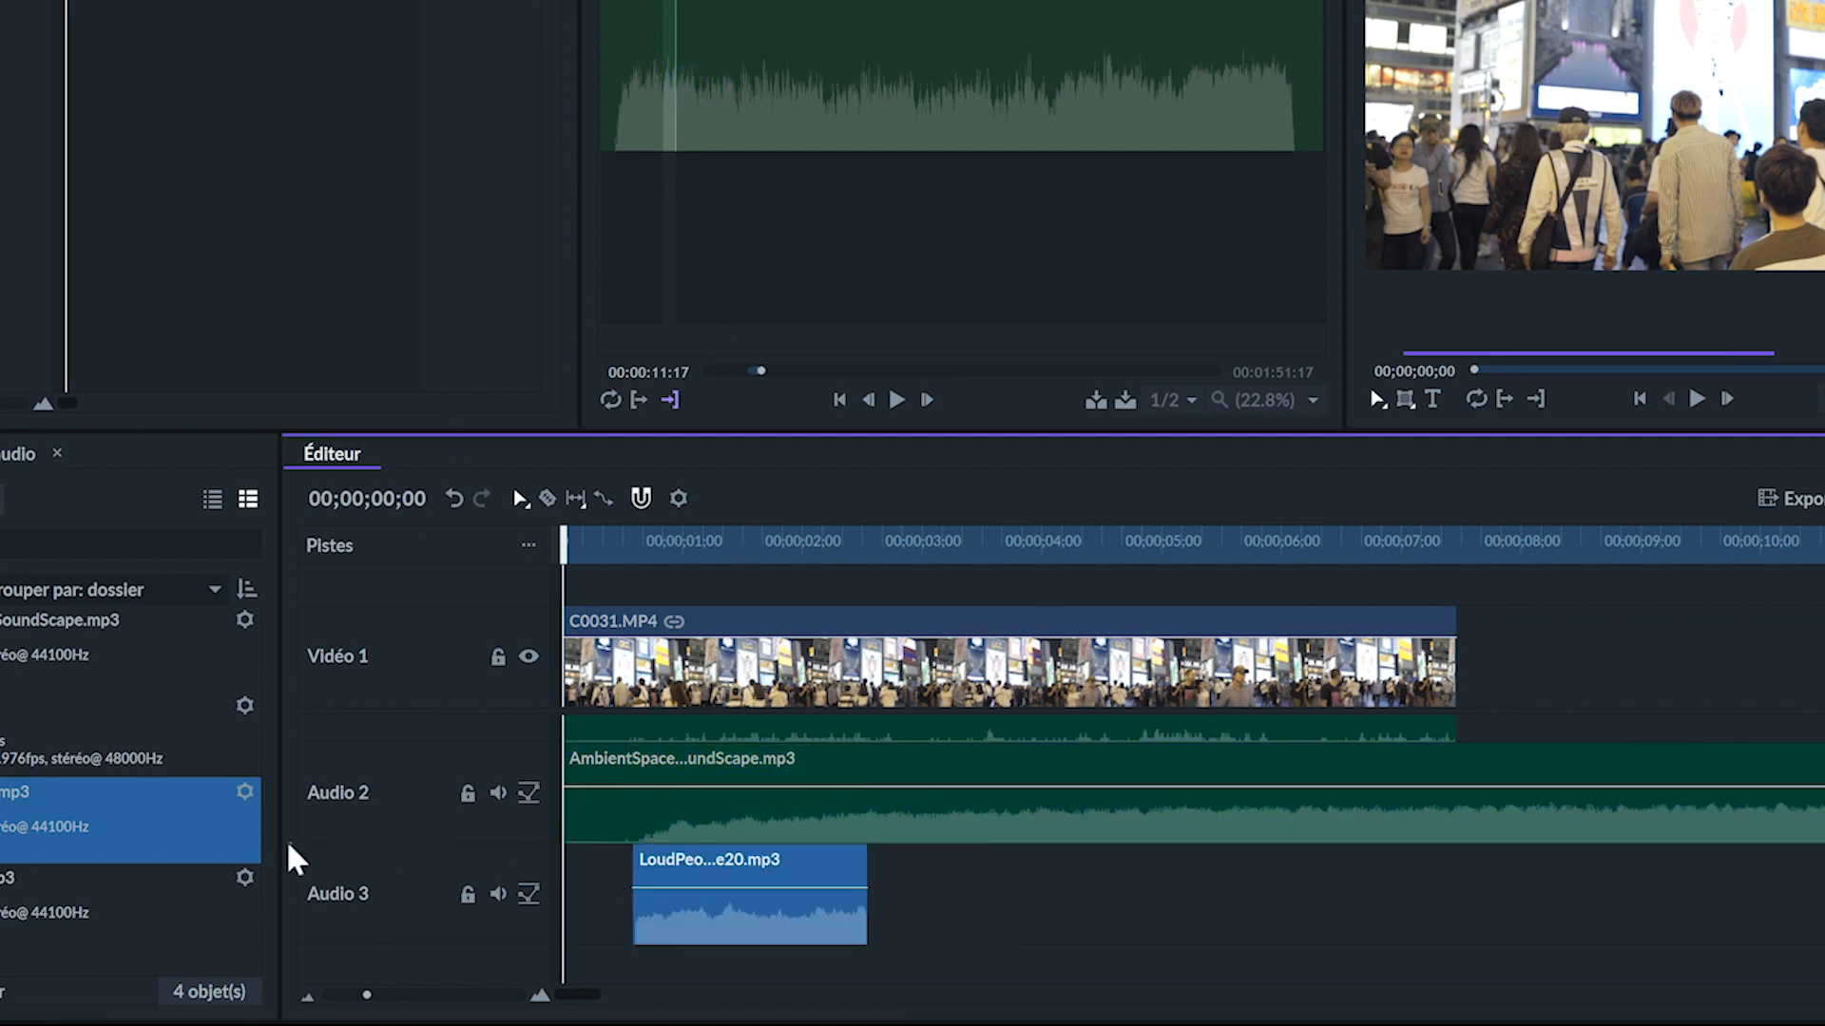
click(8, 898)
drag(722, 114, 1058, 819)
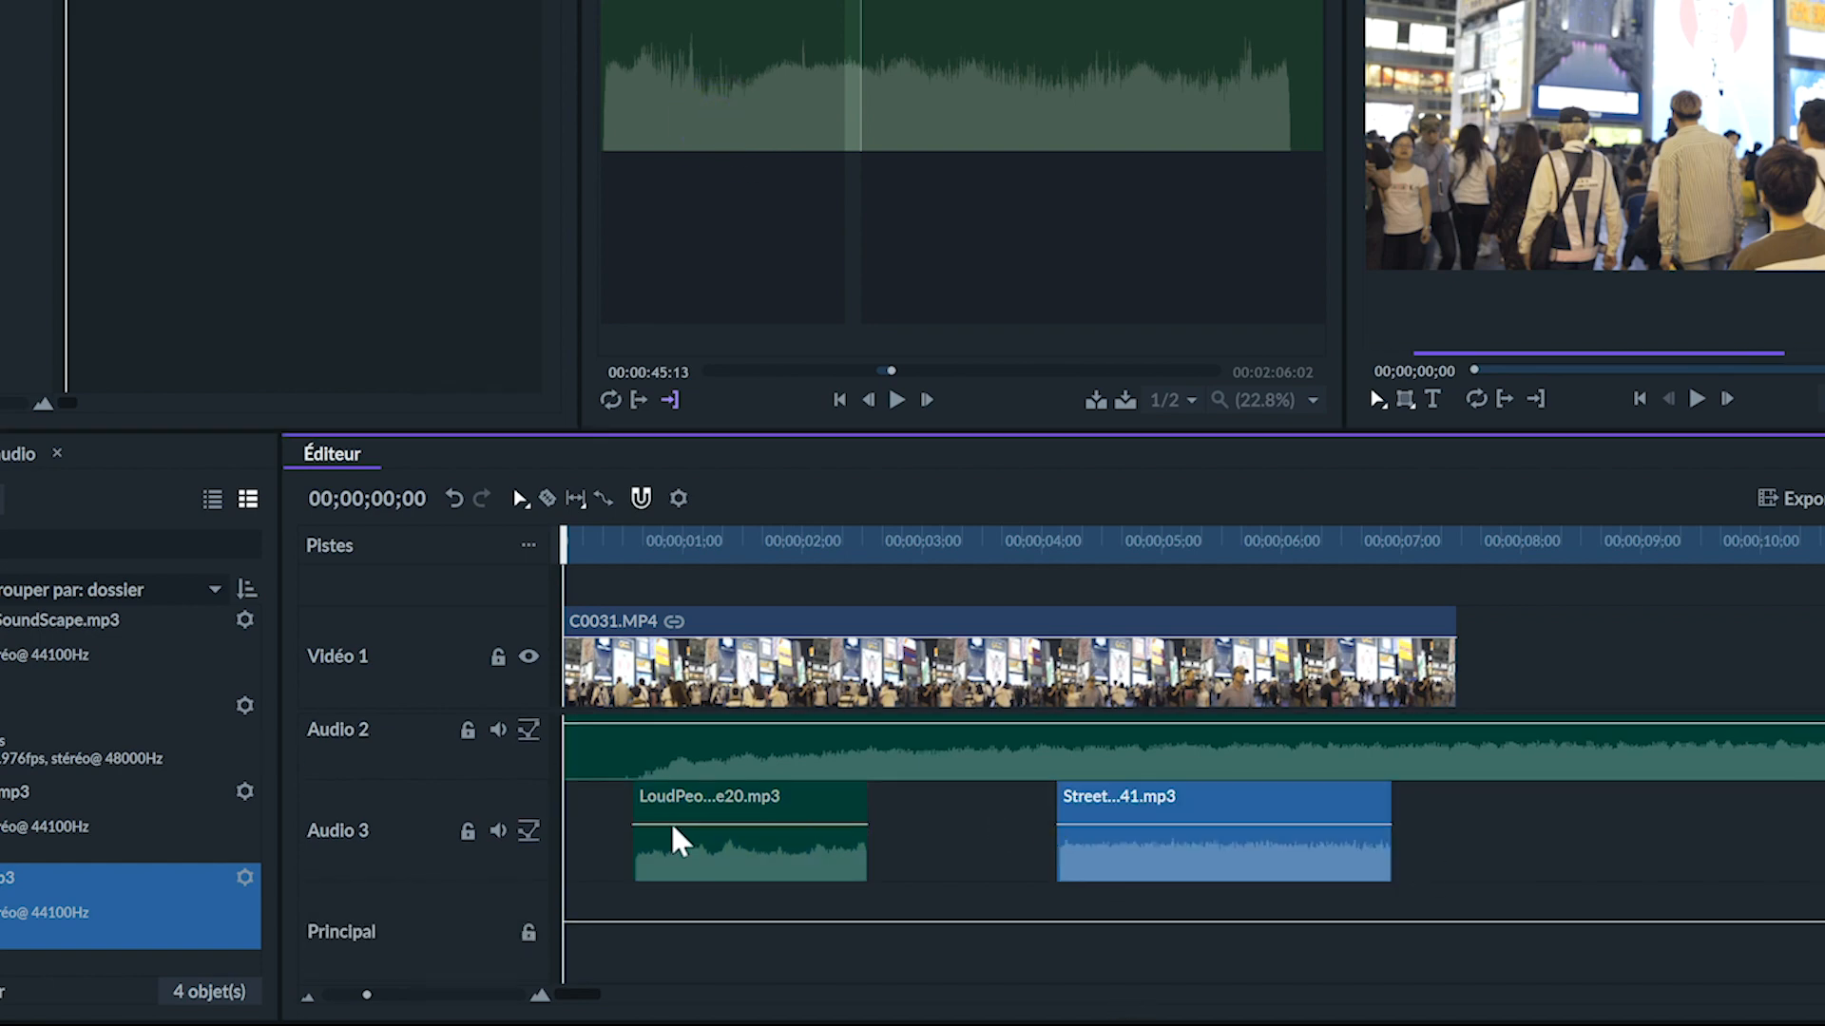
Rename the Audio 1 track as "caméra audio".
scroll(533, 872, up, 3)
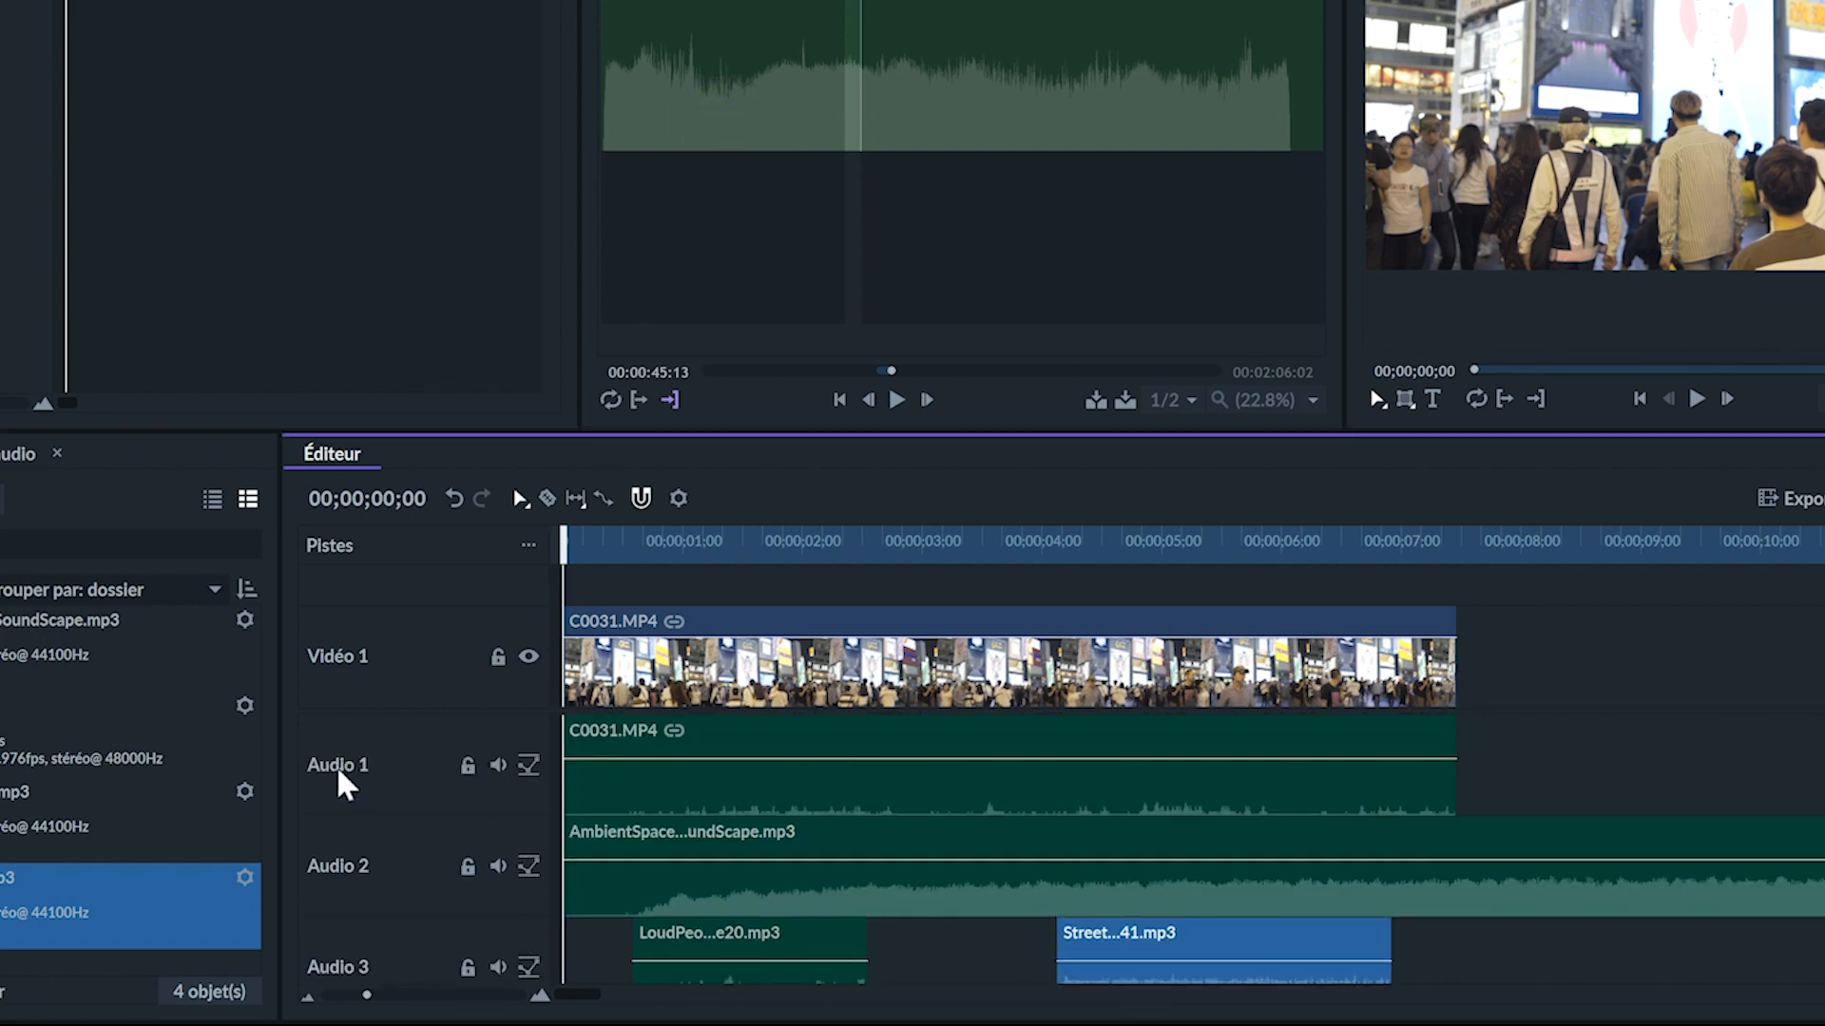
right_click(375, 784)
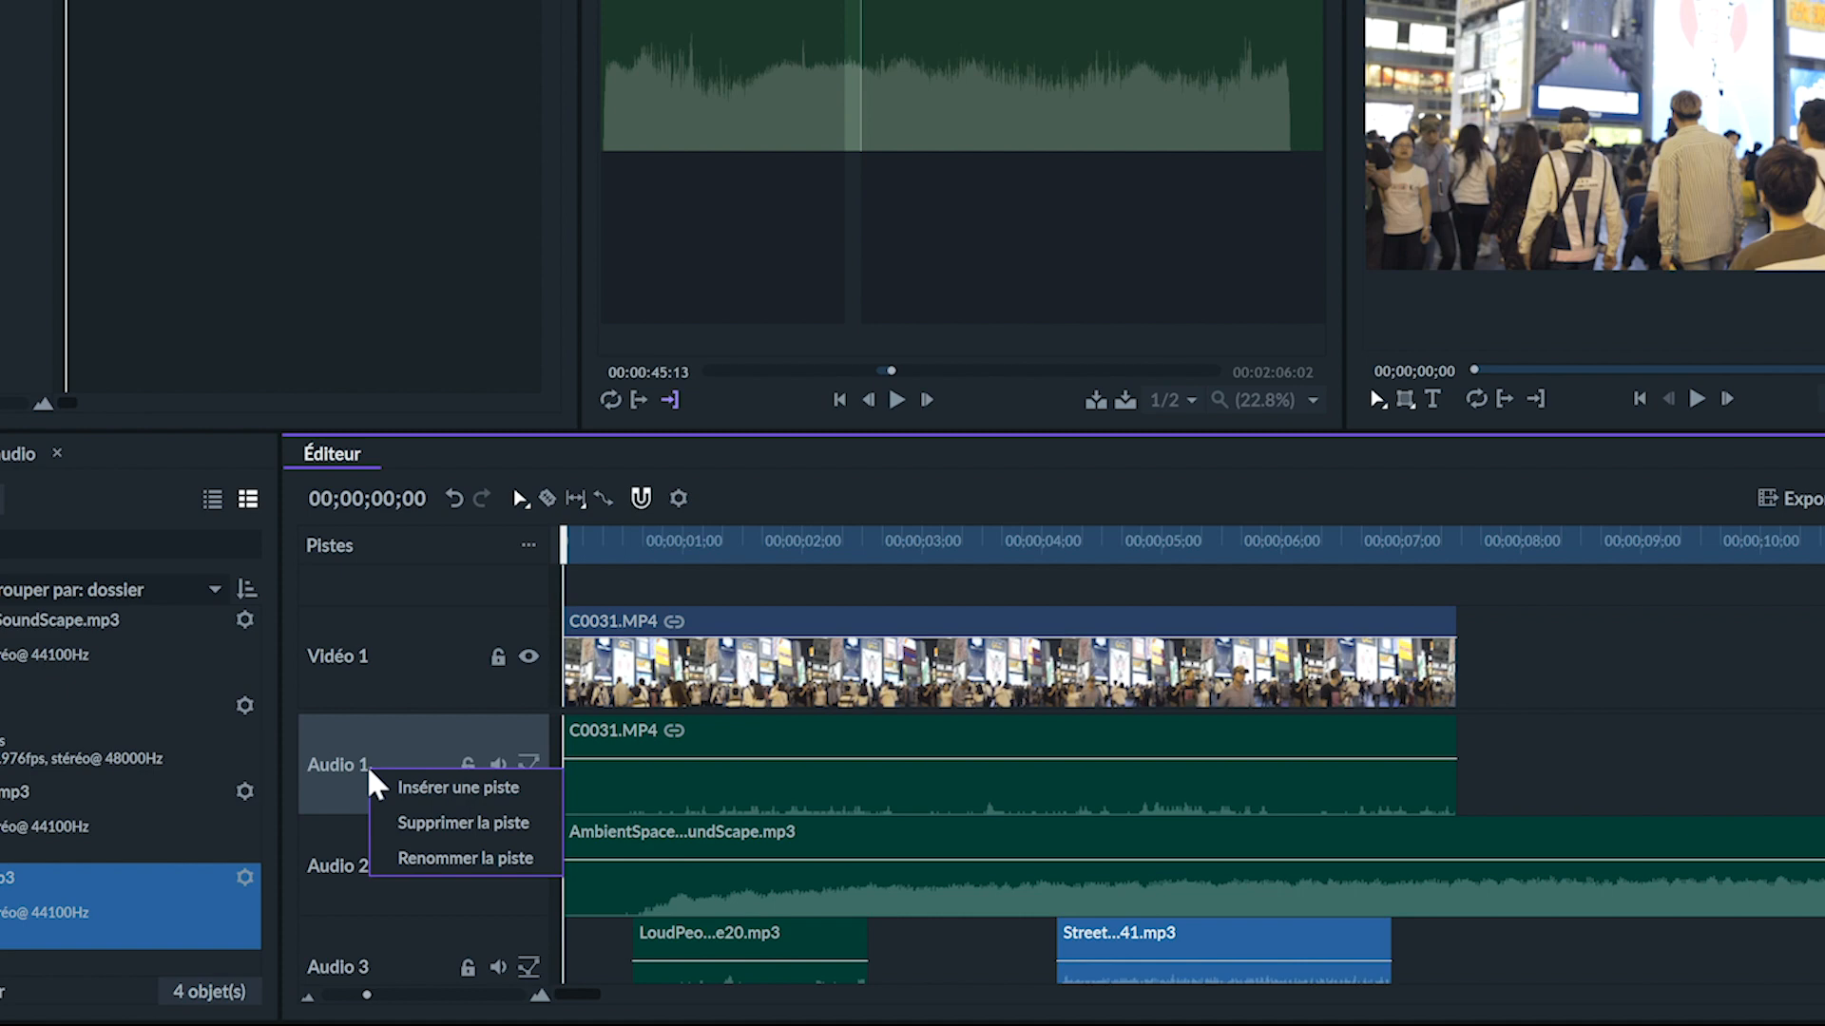
click(535, 867)
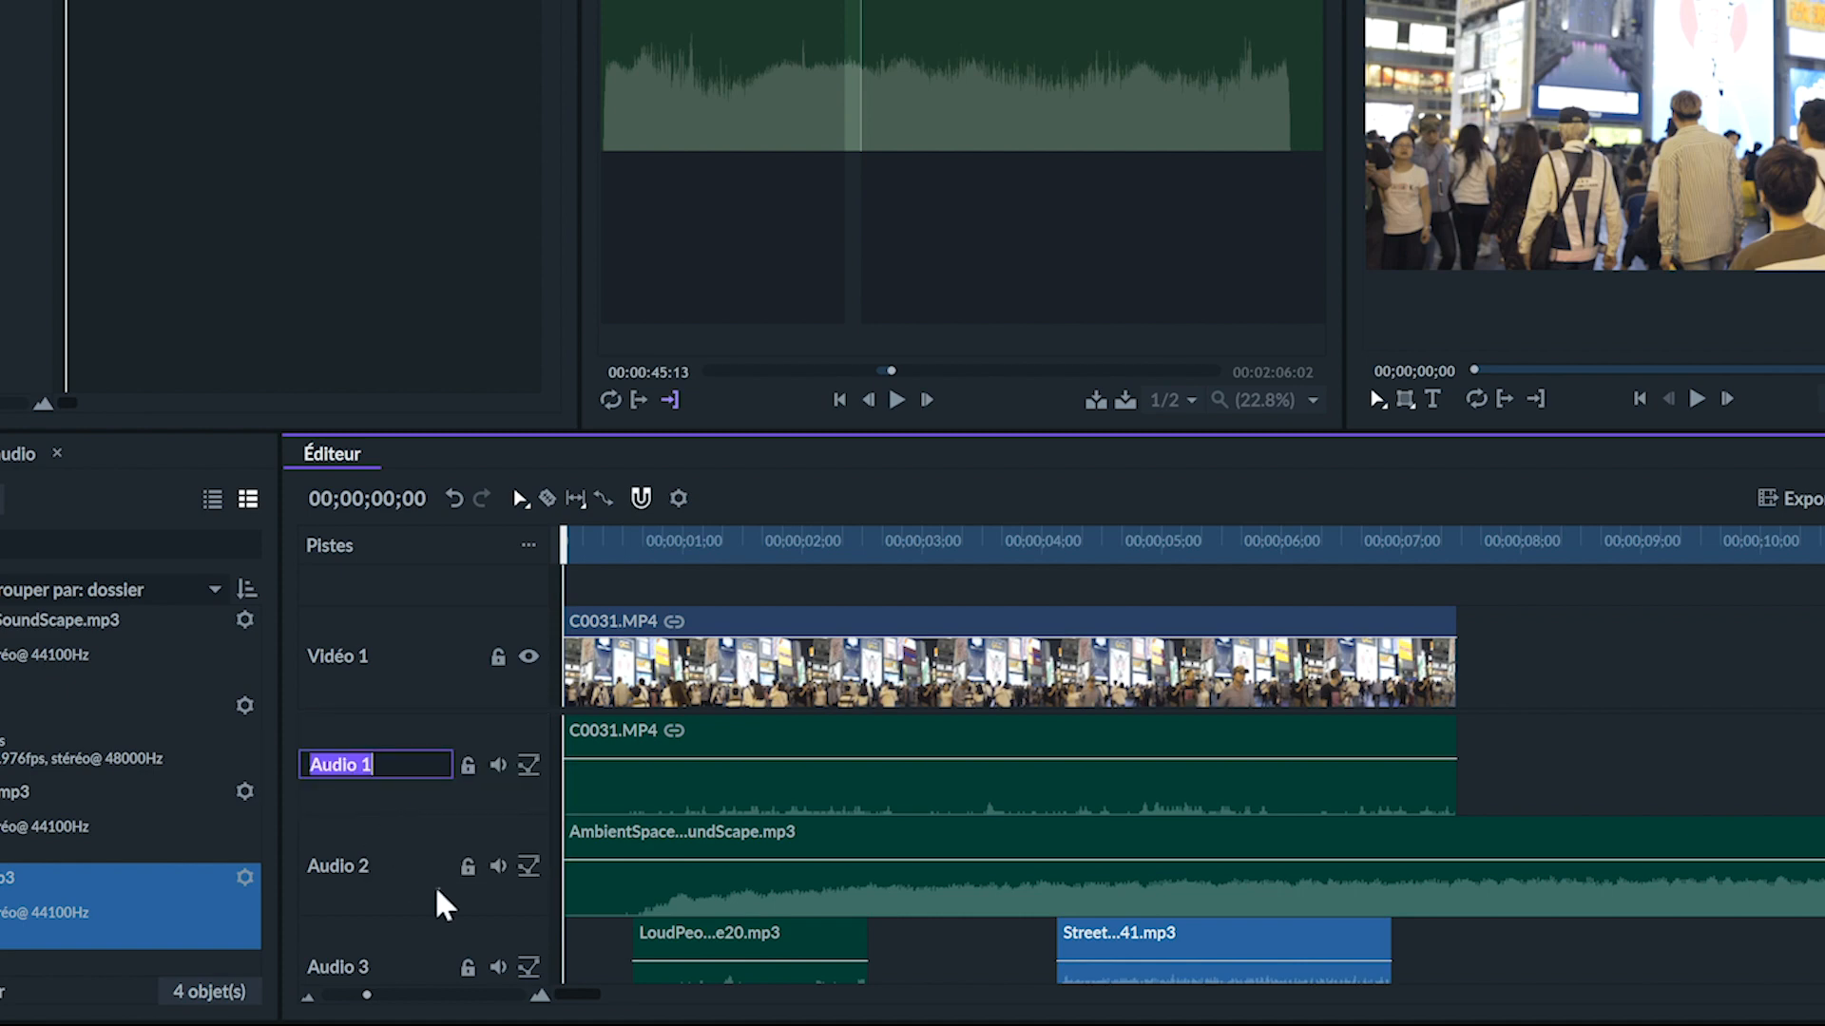
text(caméra audio)
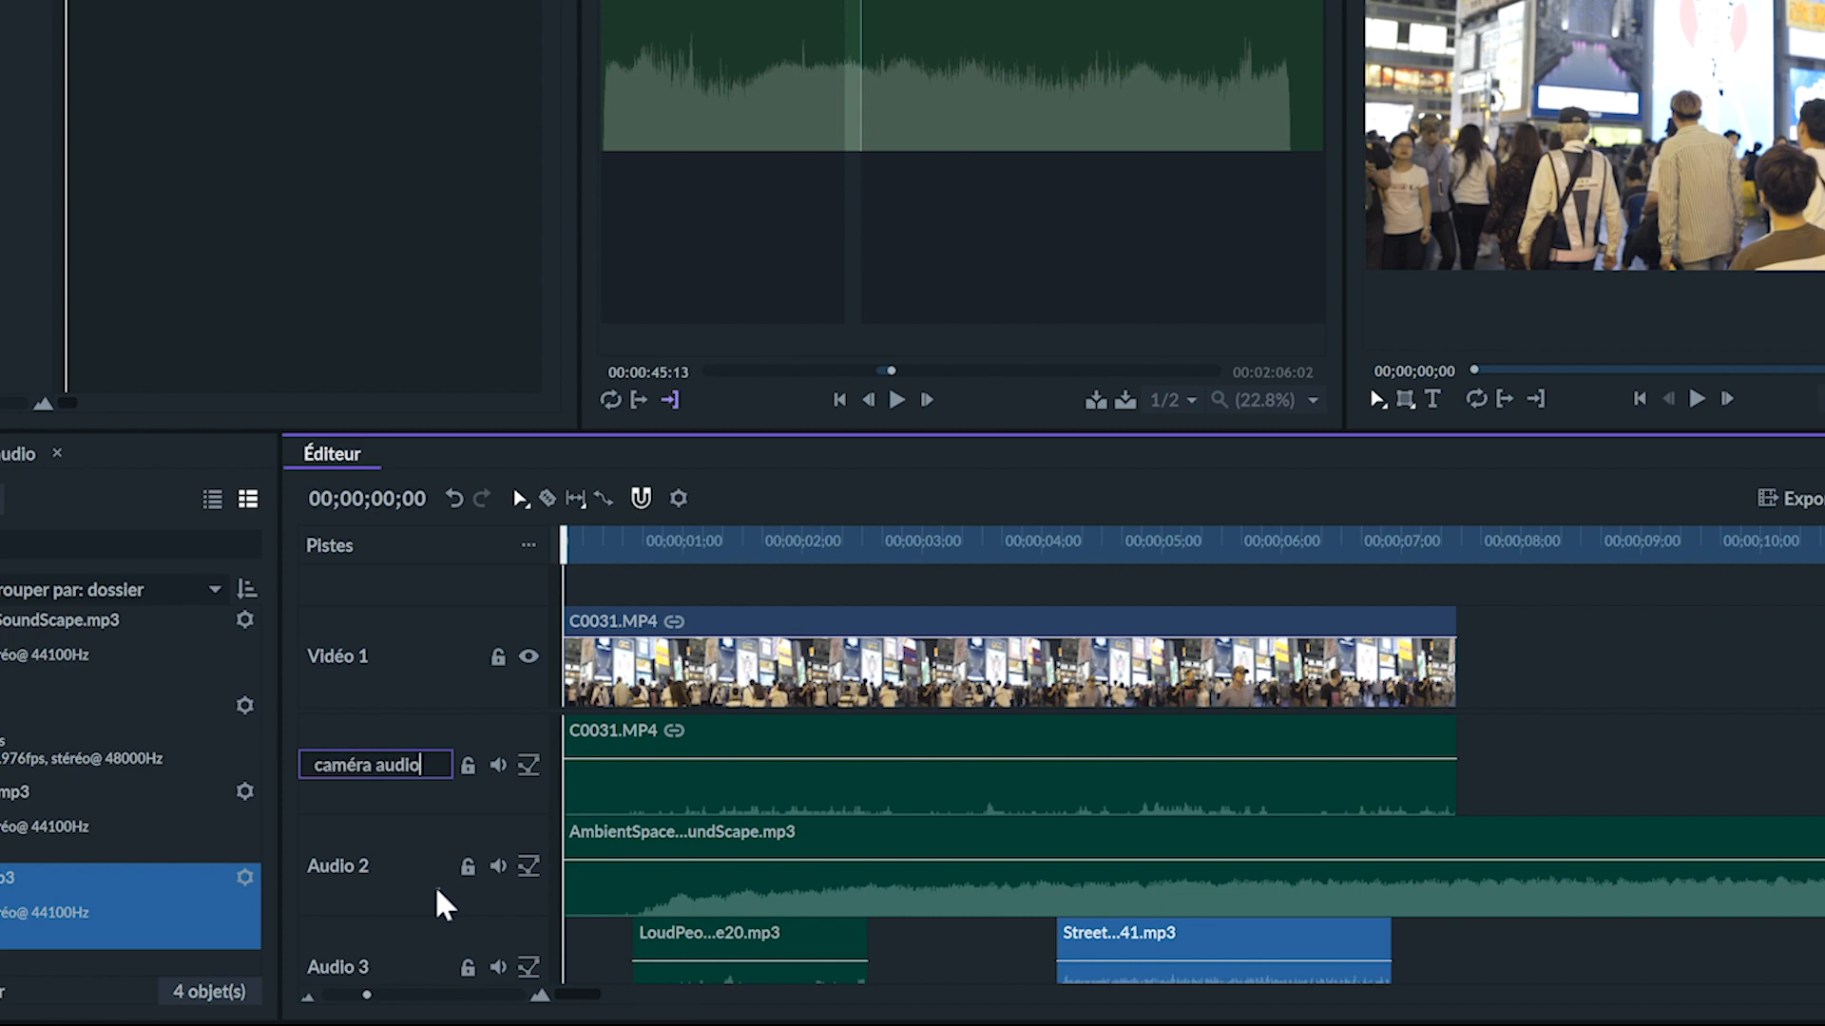
Rename the Audio 2 track as "Musique".
right_click(444, 904)
click(477, 970)
text(Musique)
key(Return)
Rename the Audio 3 track as "FX".
scroll(418, 912, down, 2)
right_click(367, 847)
click(439, 914)
text(F)
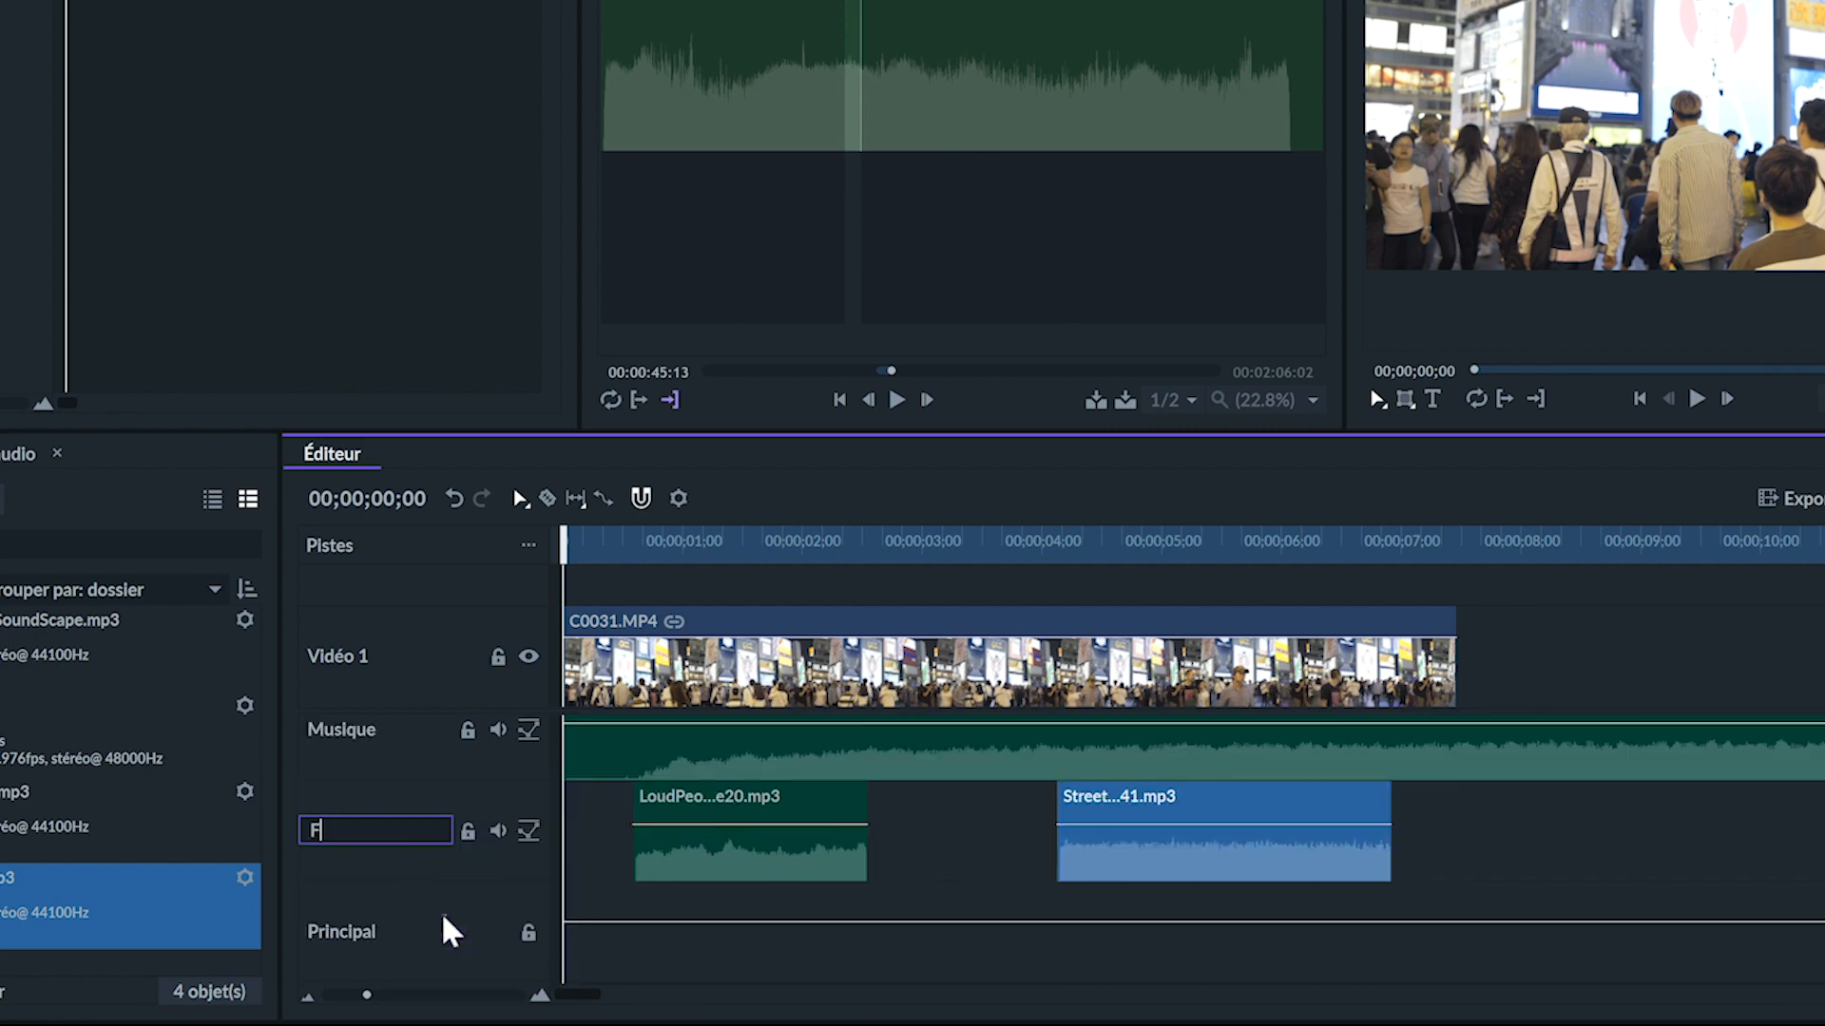
text(X)
key(Return)
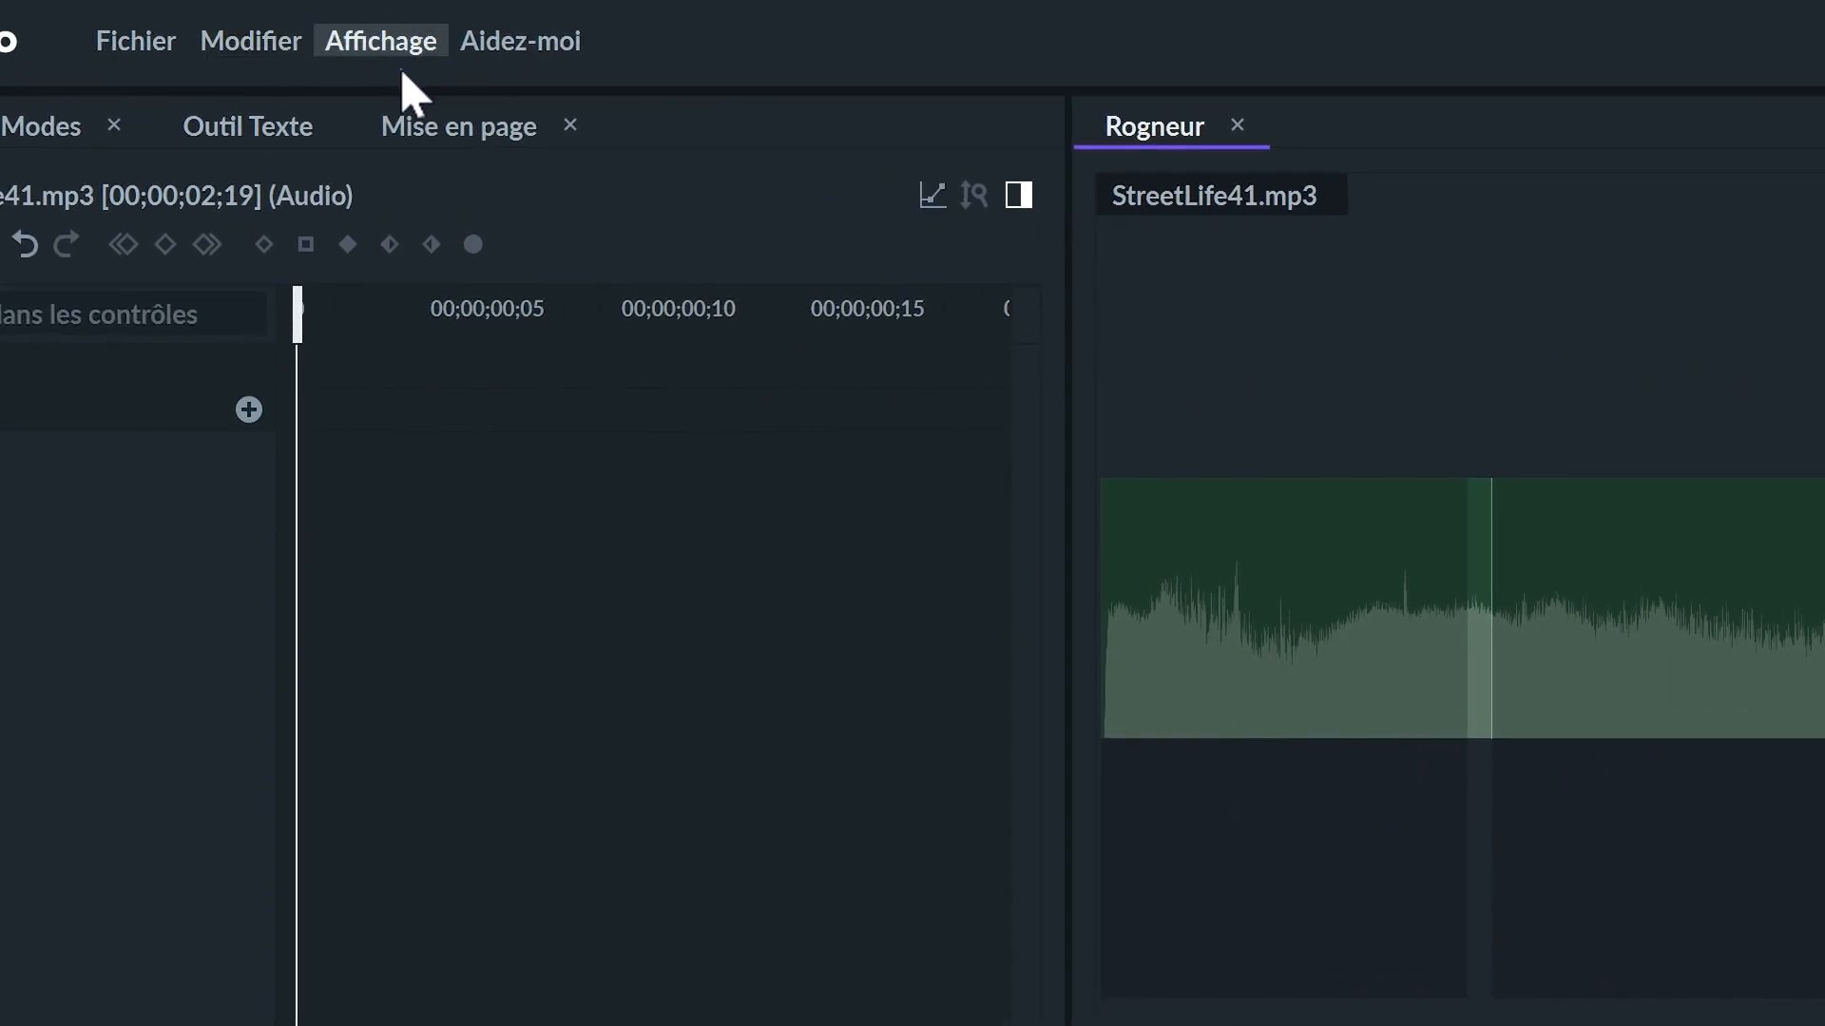
Switch the interface to the Audio workspace.
click(408, 50)
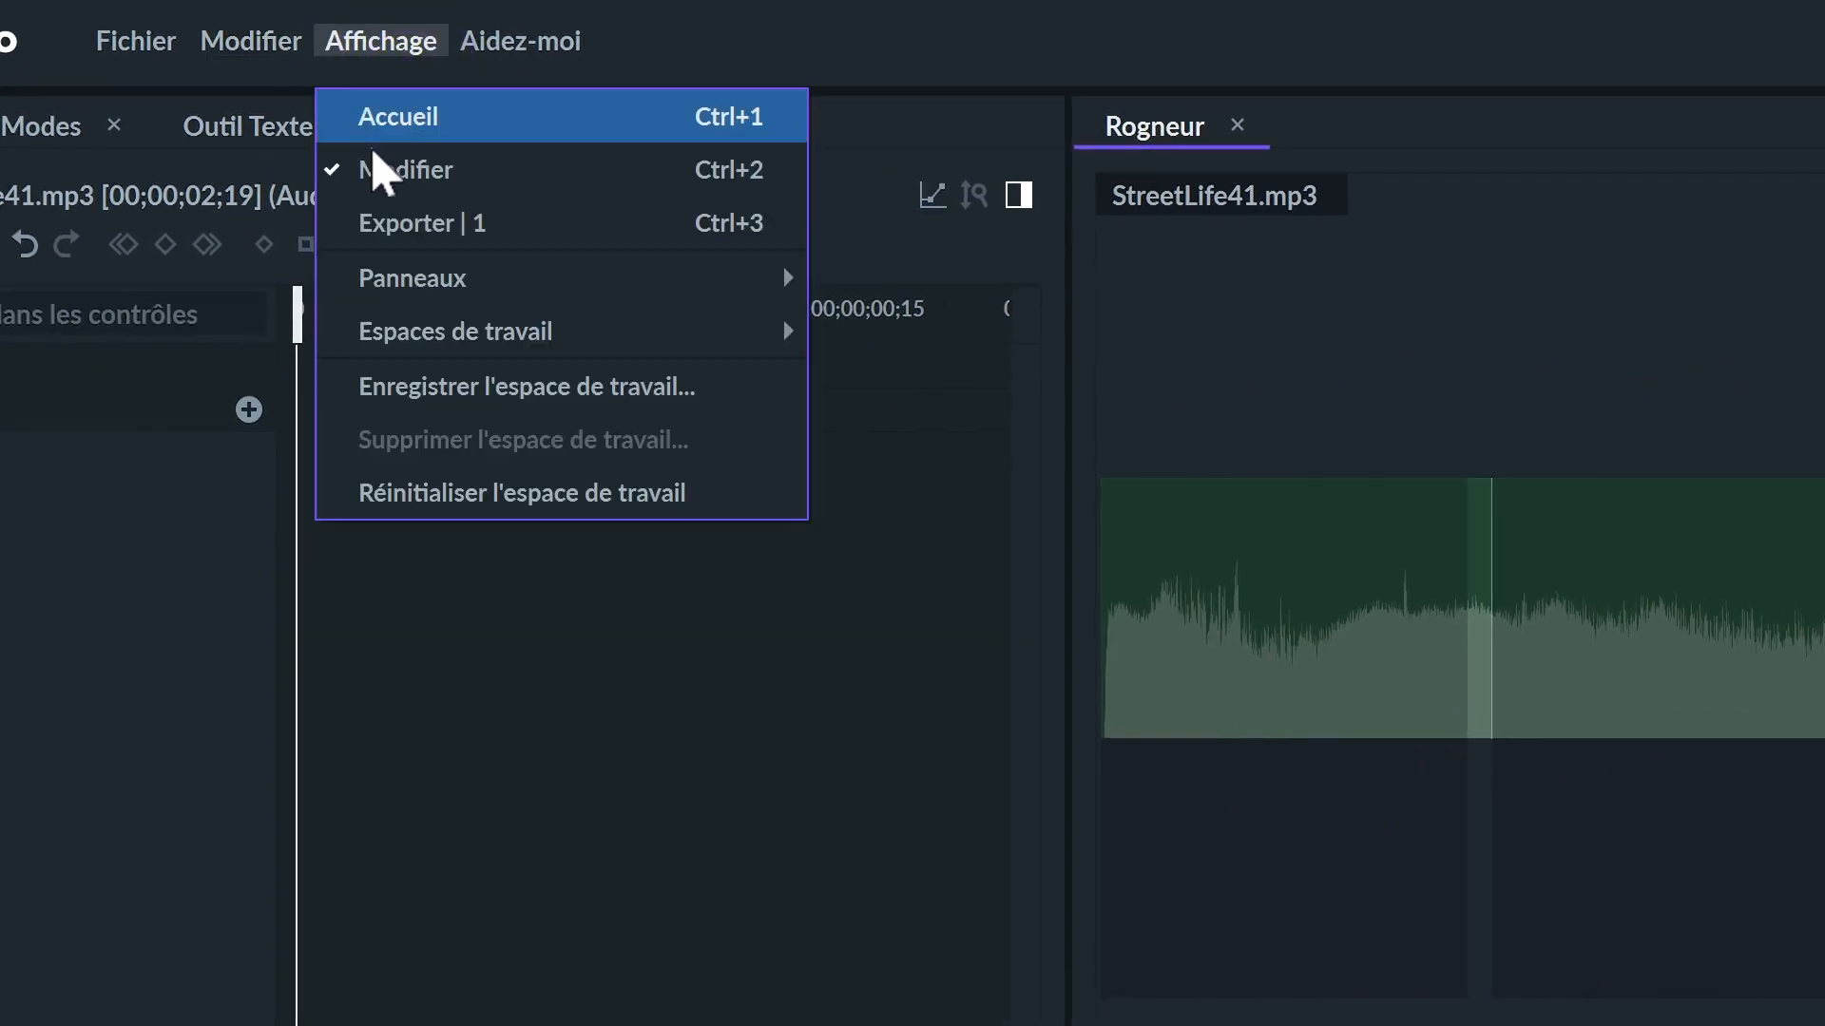
mouse_move(591, 358)
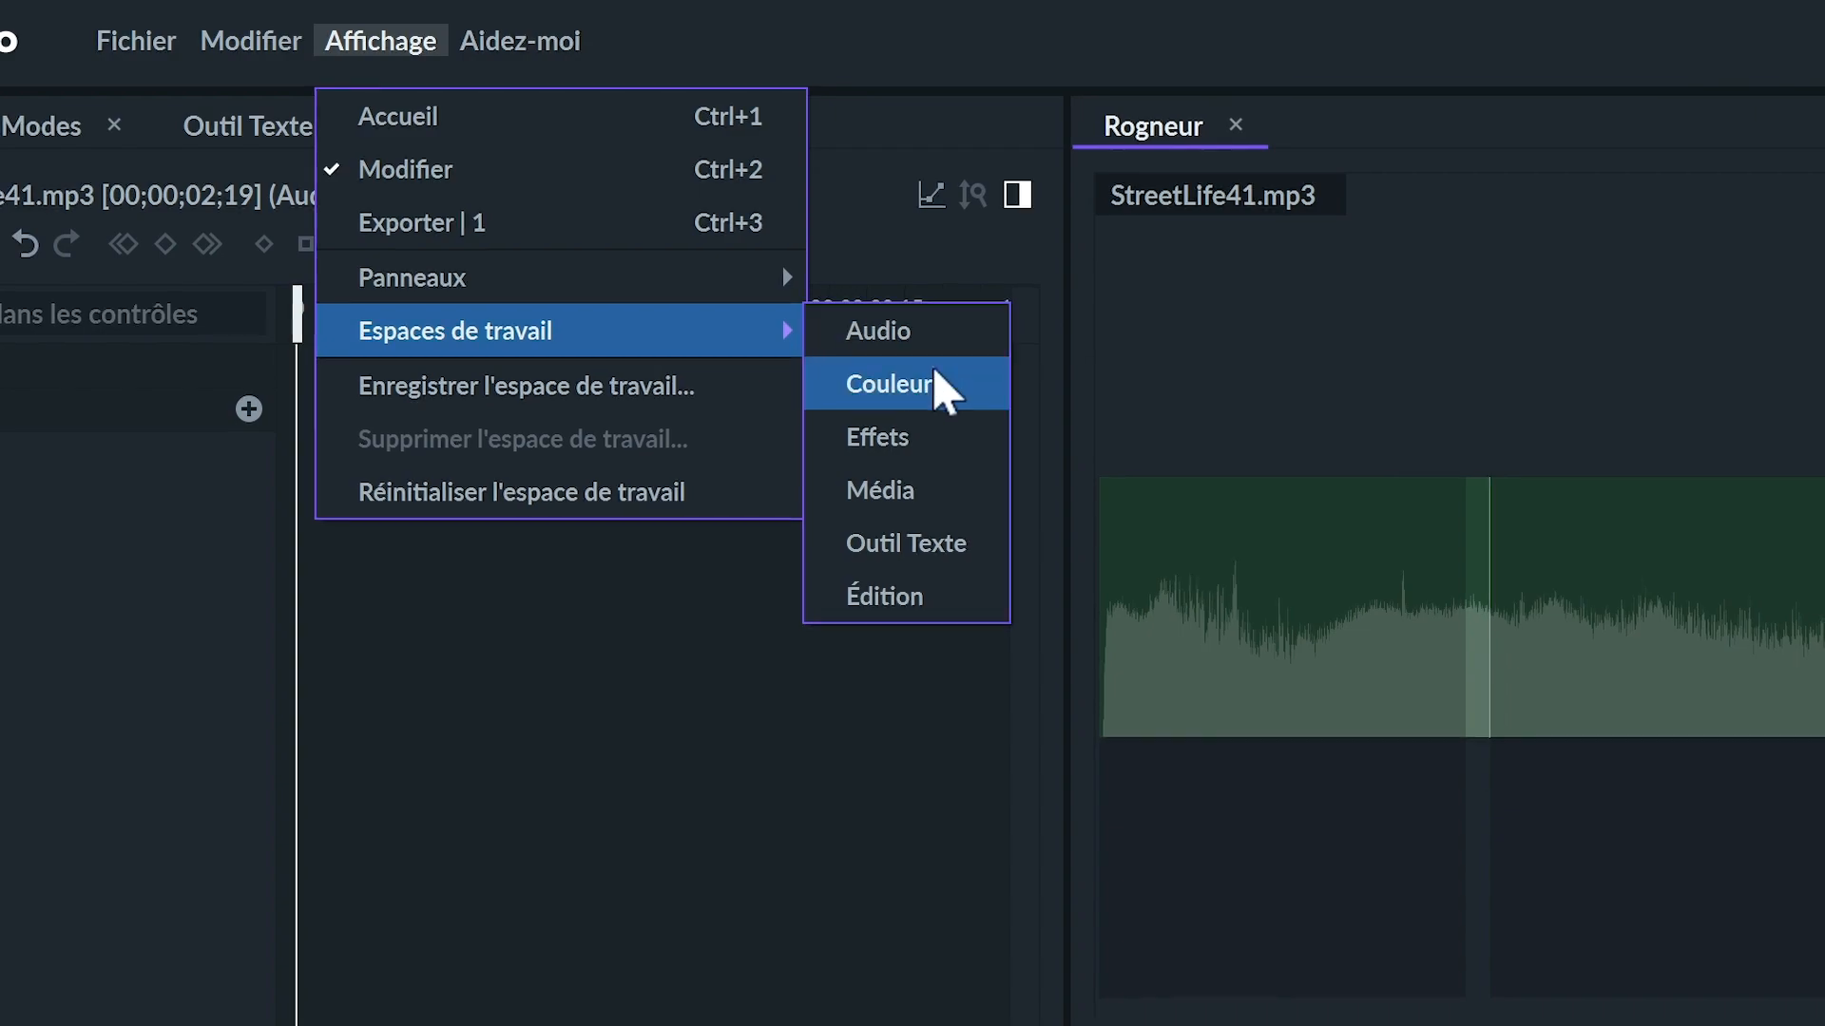
click(943, 332)
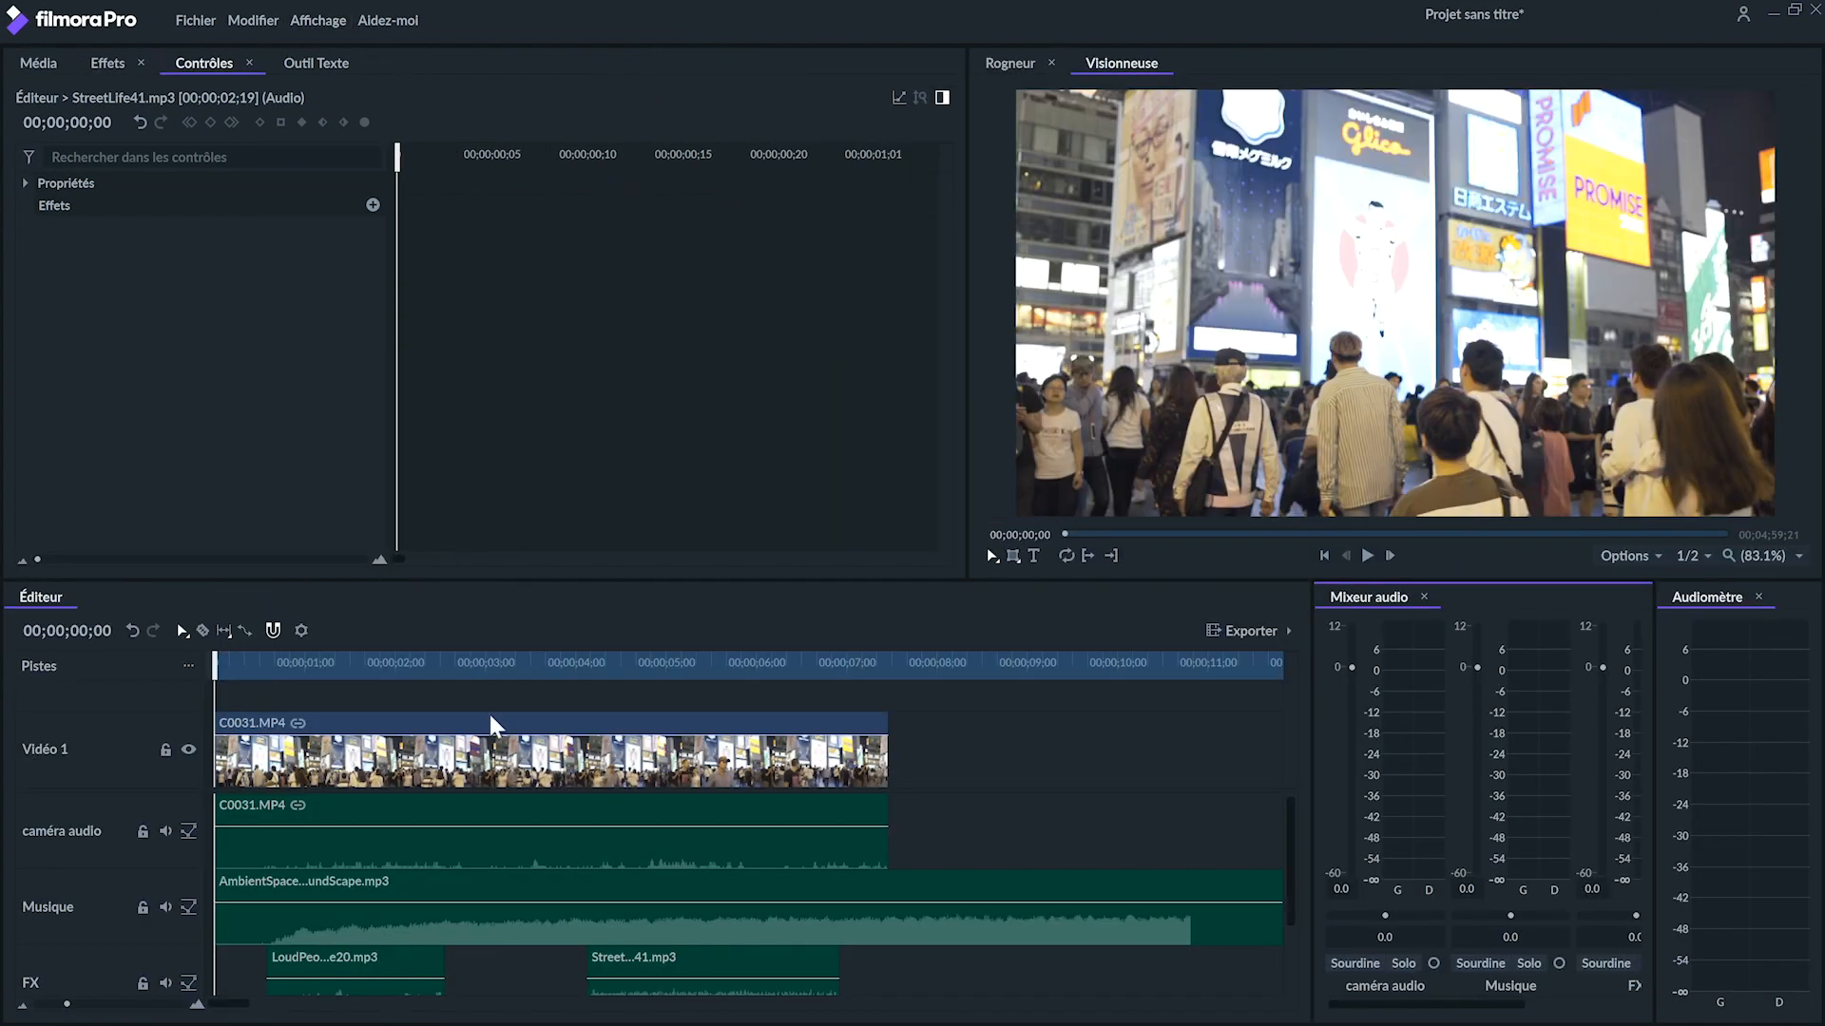
Expand the properties of the loud people clip on the FX track and set its level to -20.4 dB.
scroll(499, 876, down, 2)
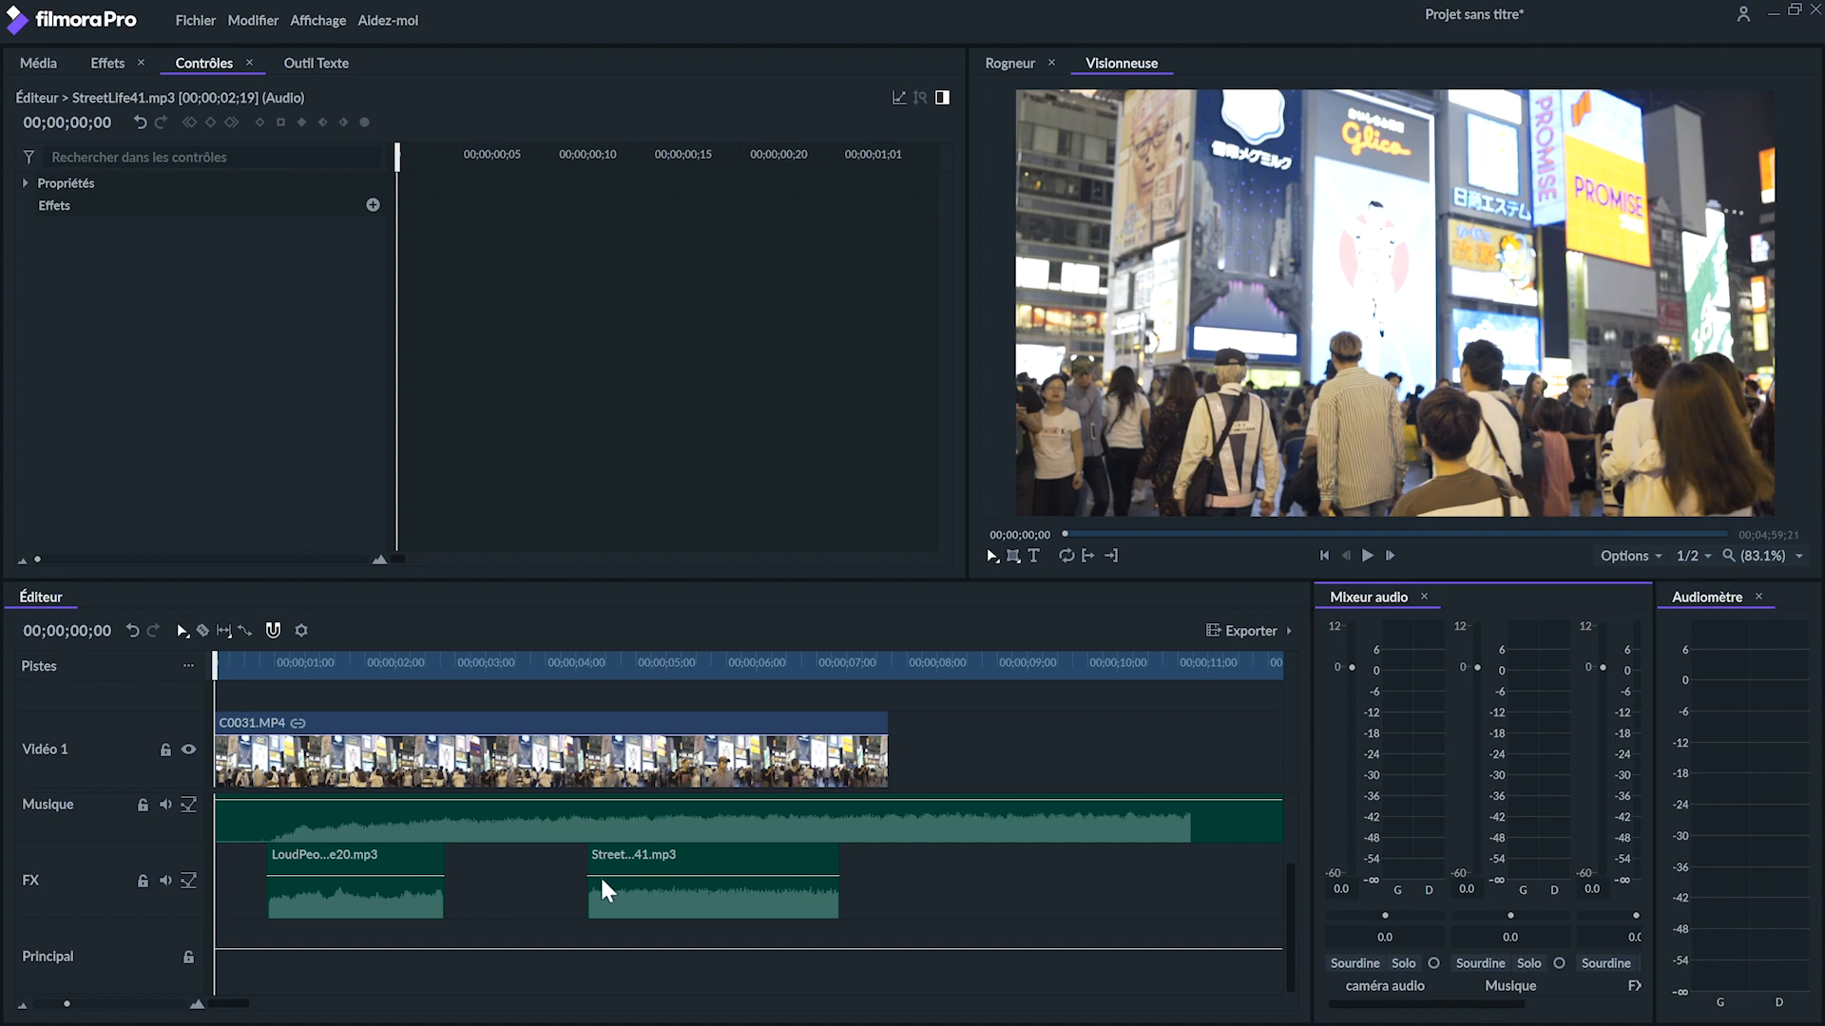
click(409, 911)
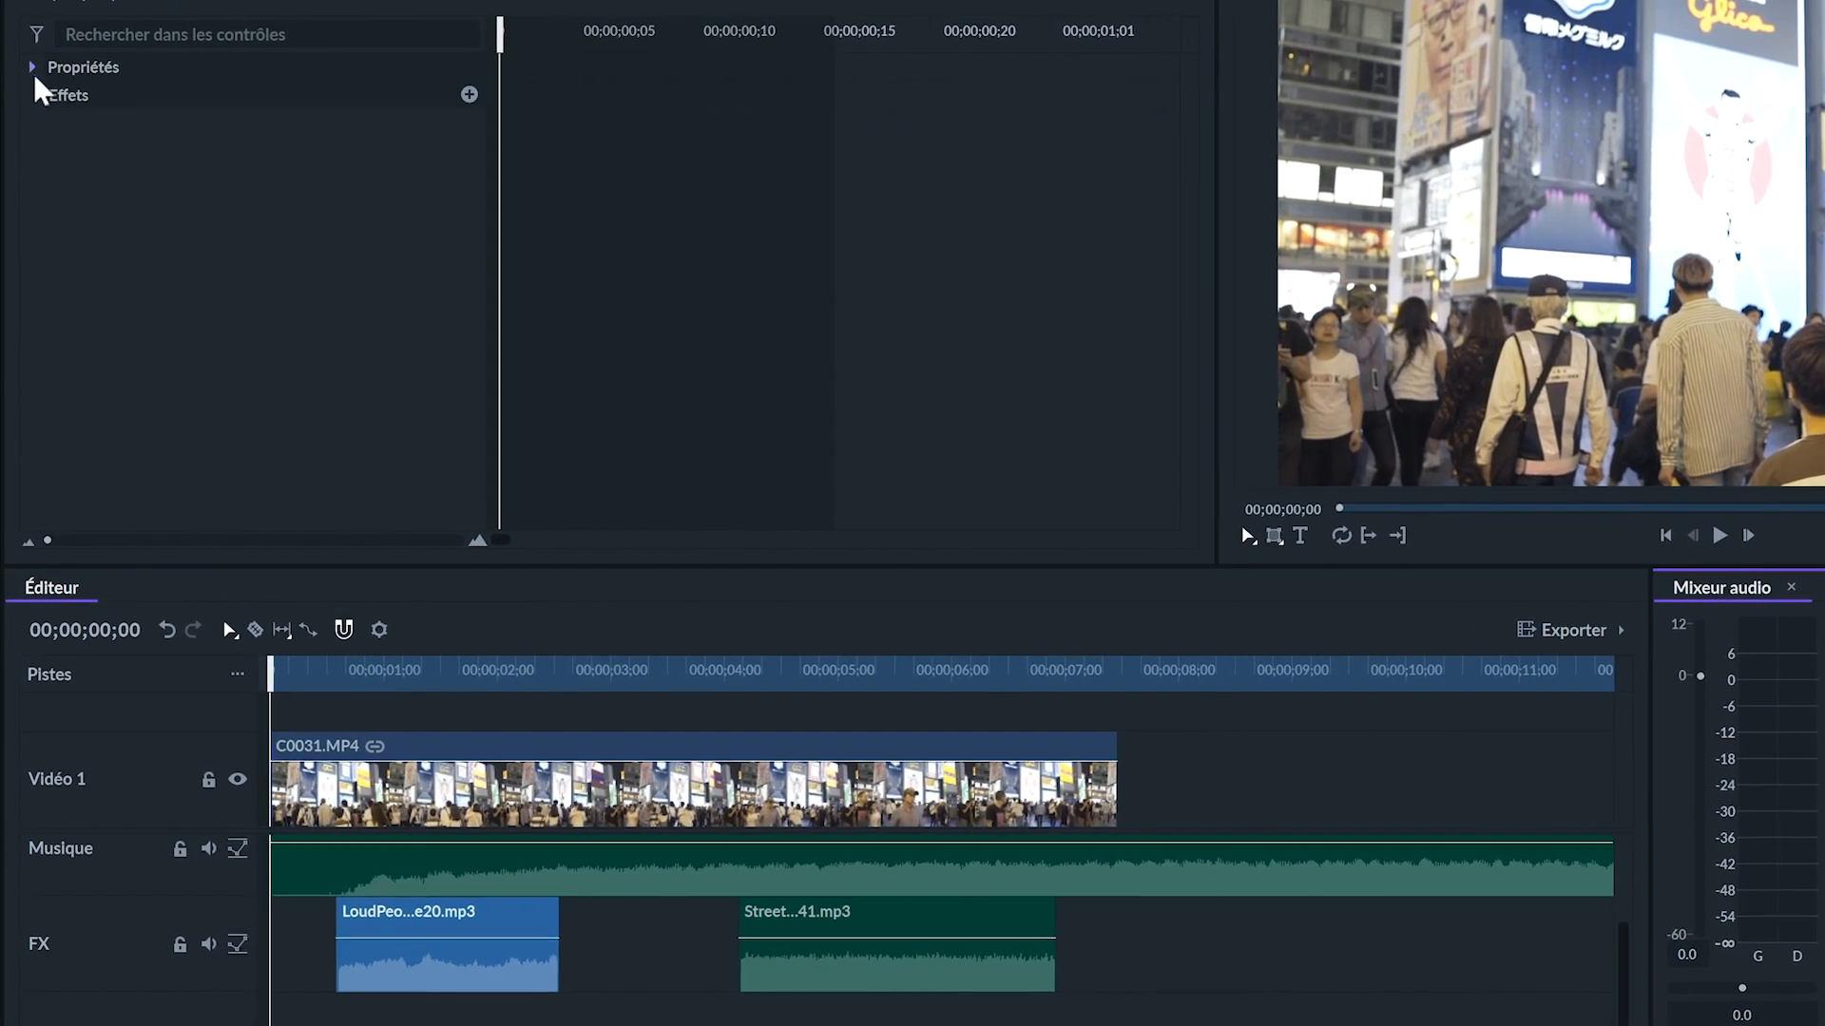
click(31, 68)
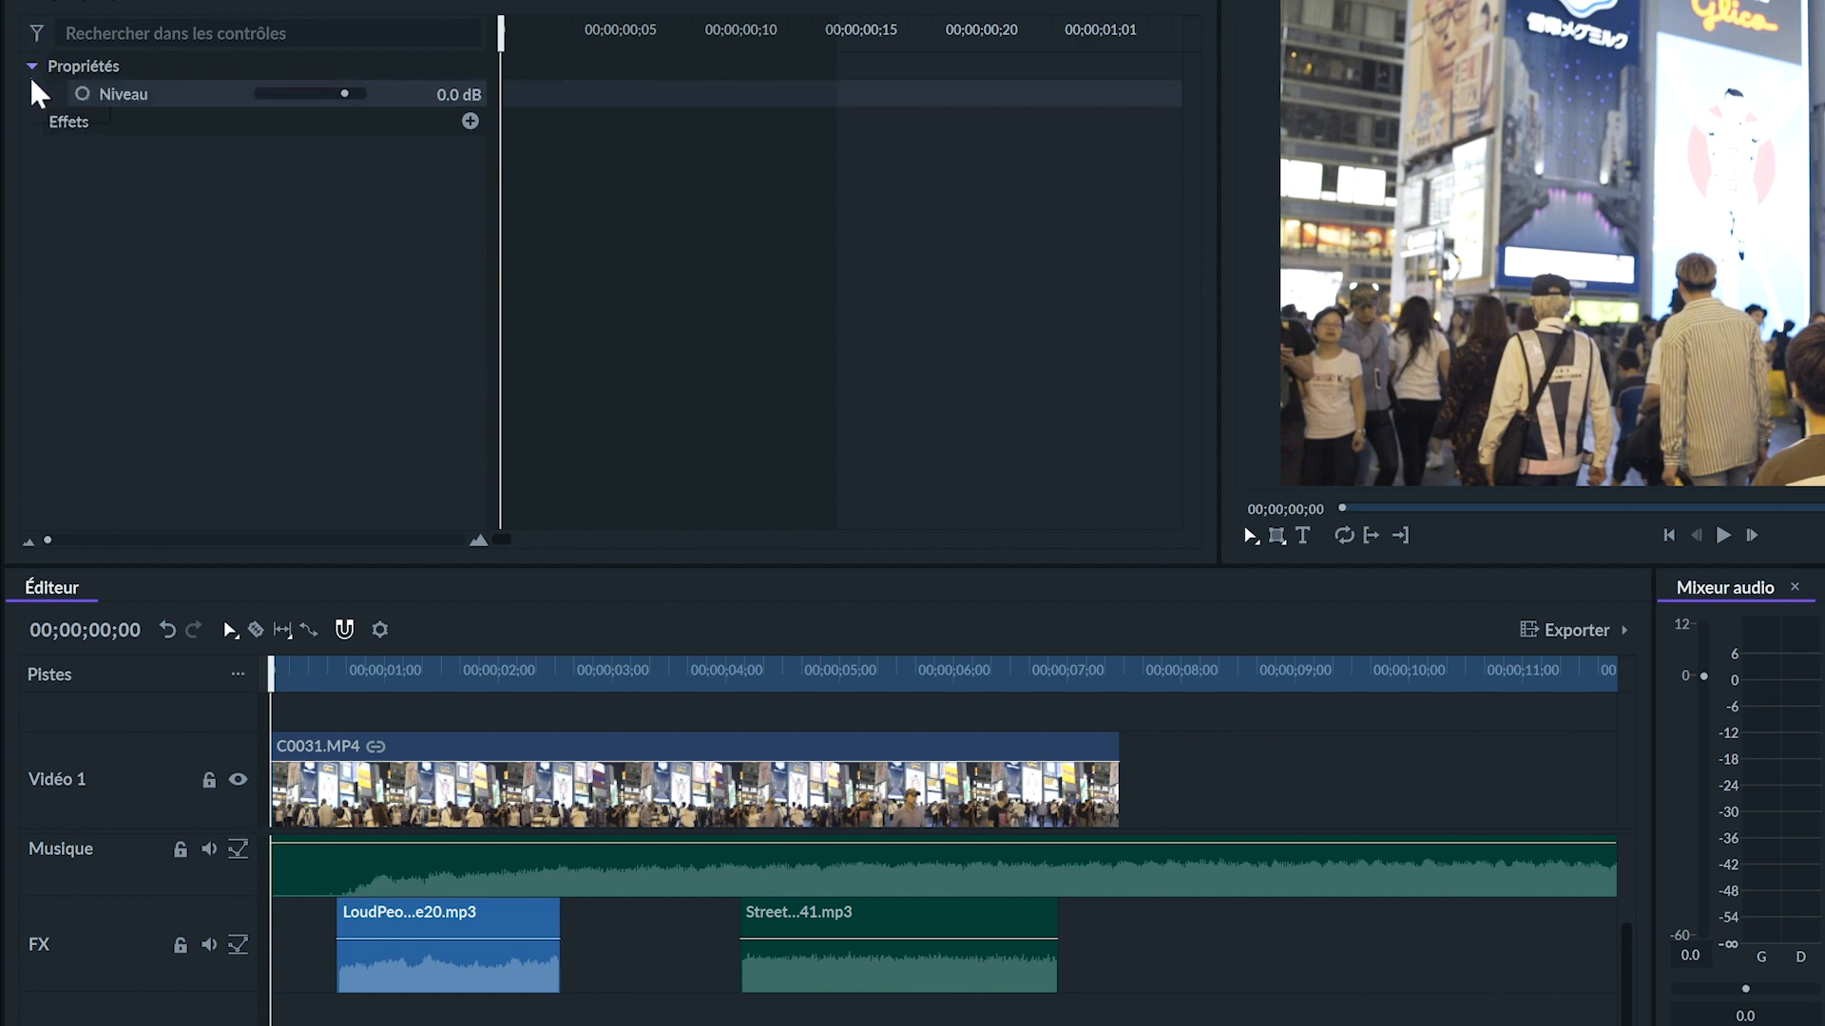
mouse_move(349, 97)
mouse_down()
mouse_move(277, 93)
mouse_move(370, 97)
mouse_move(267, 119)
mouse_move(351, 114)
mouse_move(255, 99)
mouse_move(358, 101)
mouse_move(319, 99)
mouse_up()
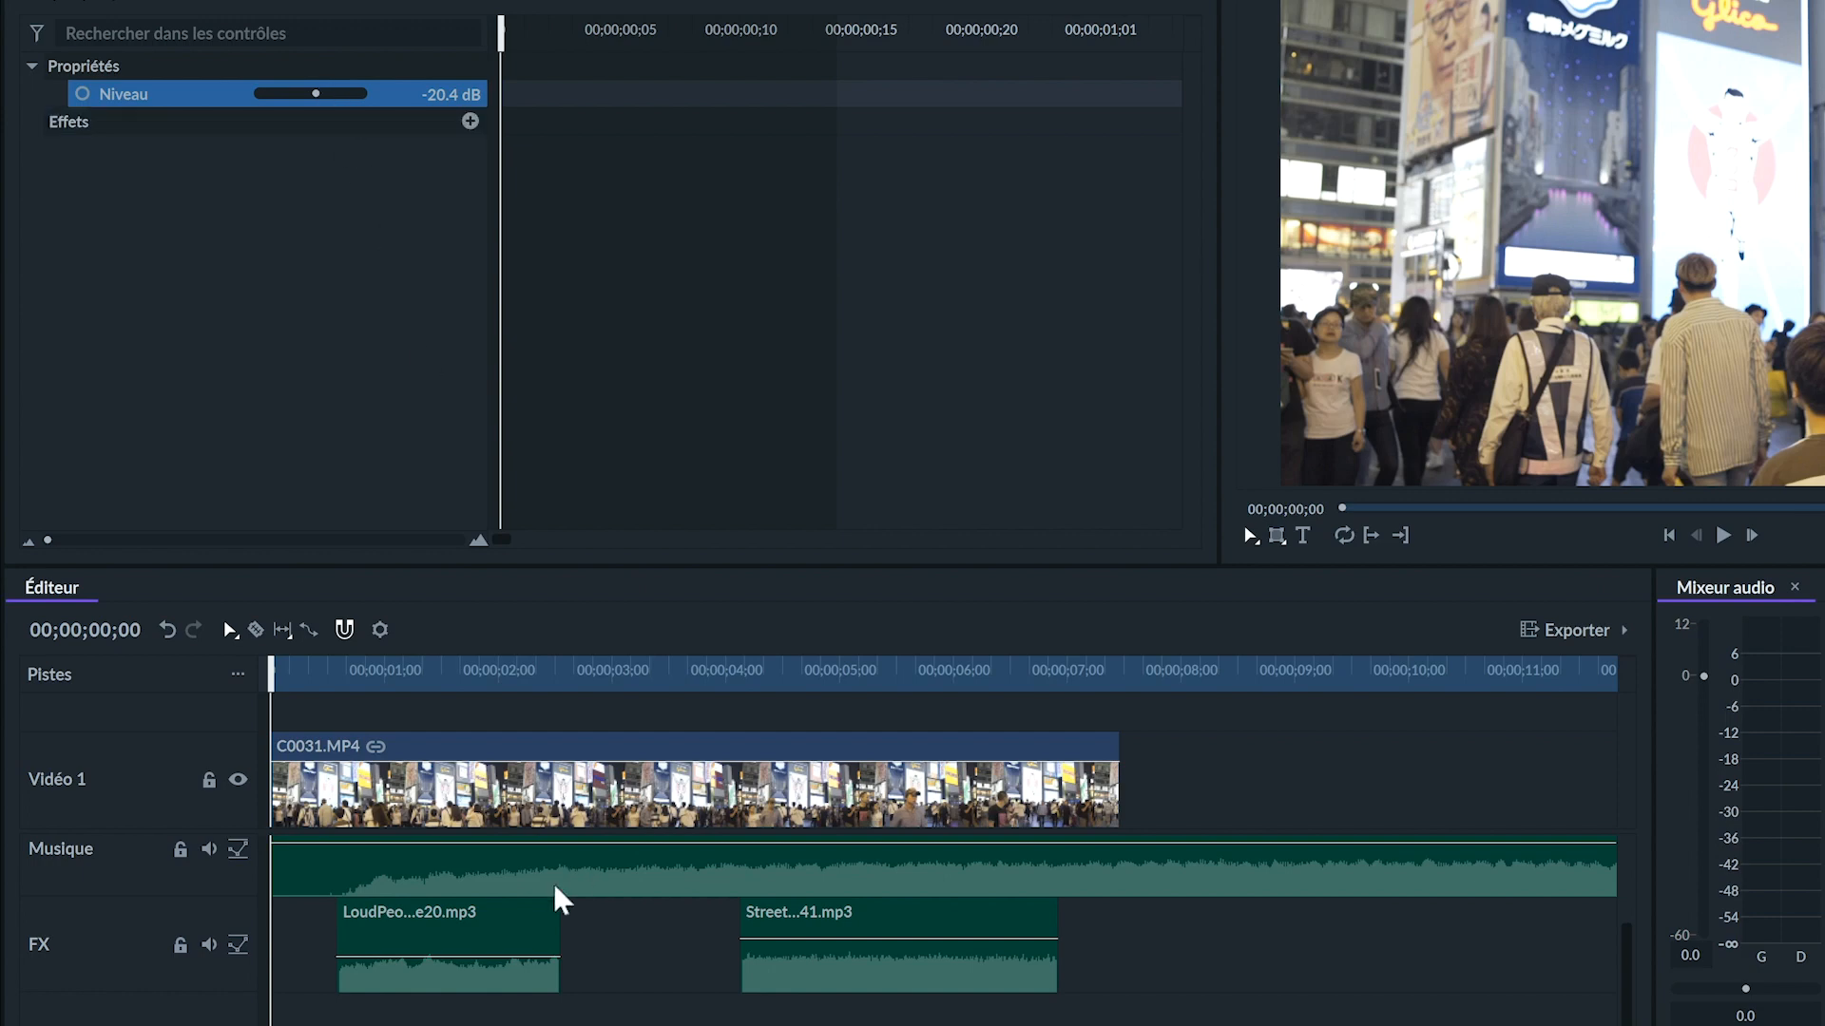
Raise the loud people clip's volume line, and lower those of StreetLife41.mp3 (about -45 dB) and the music clip directly on the timeline.
mouse_move(487, 969)
mouse_down()
mouse_move(492, 951)
mouse_move(491, 971)
mouse_up()
drag(447, 912, 466, 863)
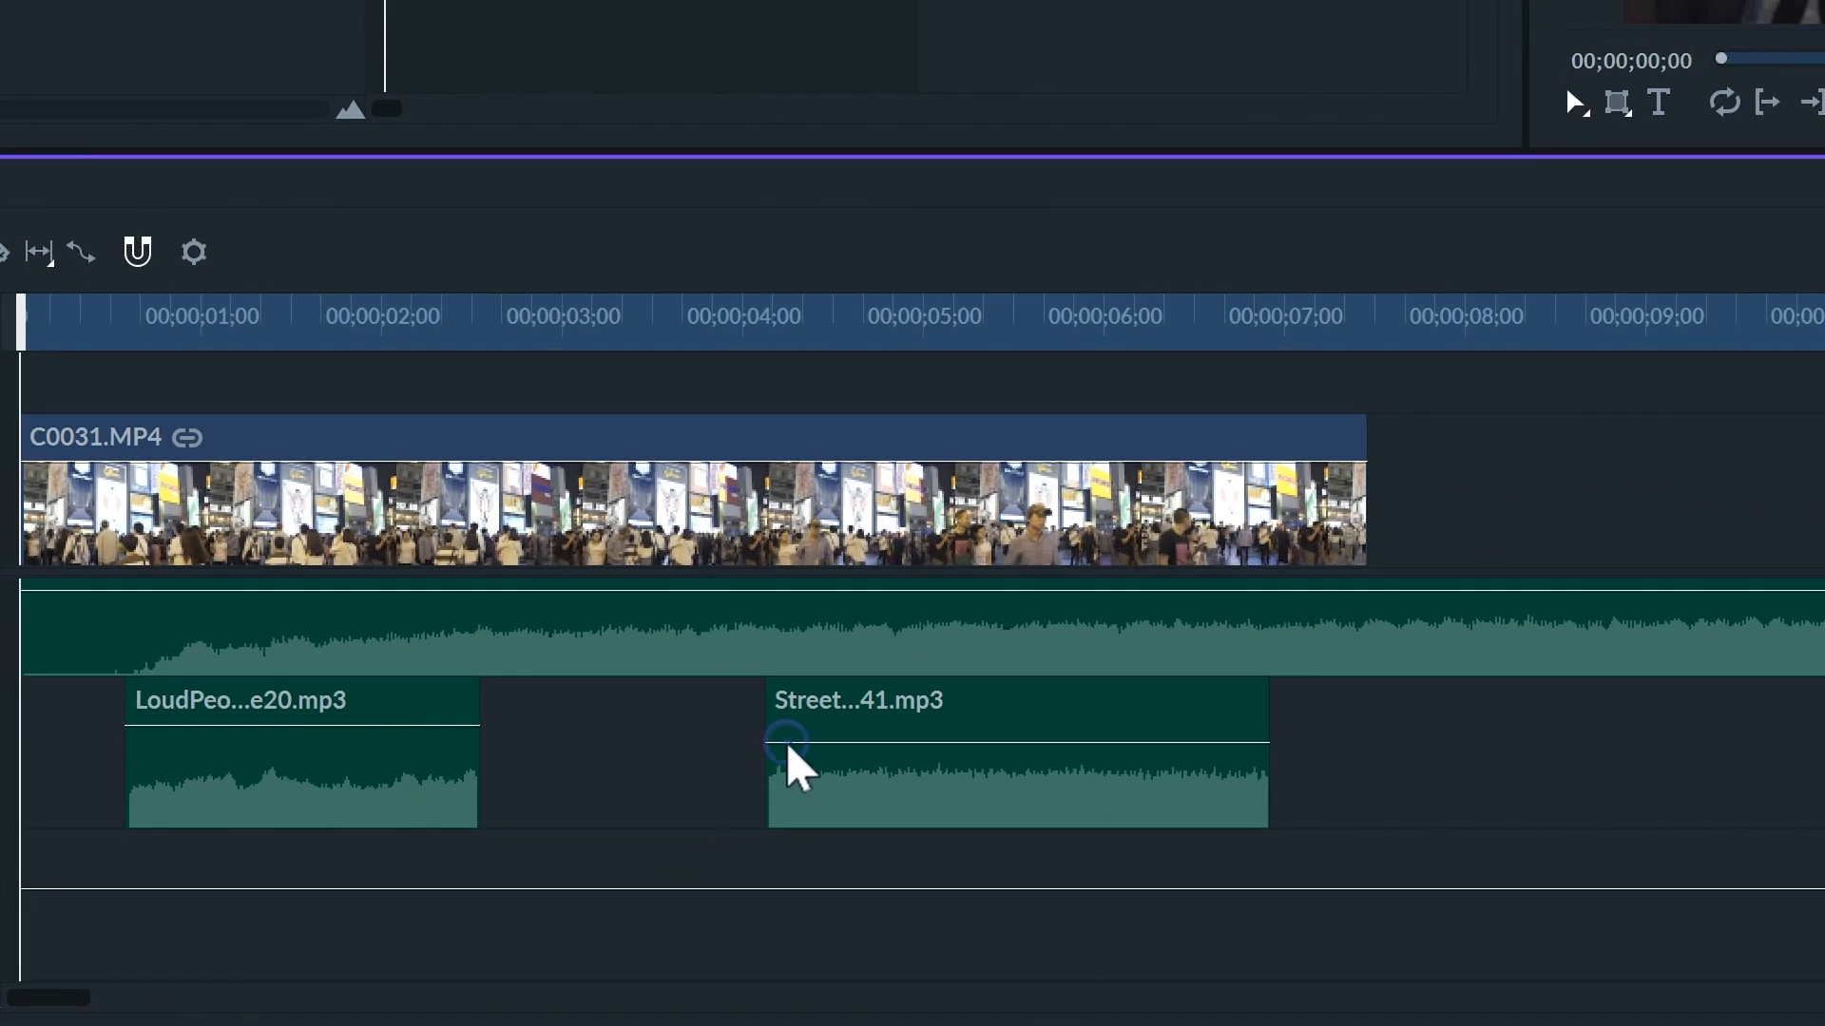
drag(788, 748, 786, 813)
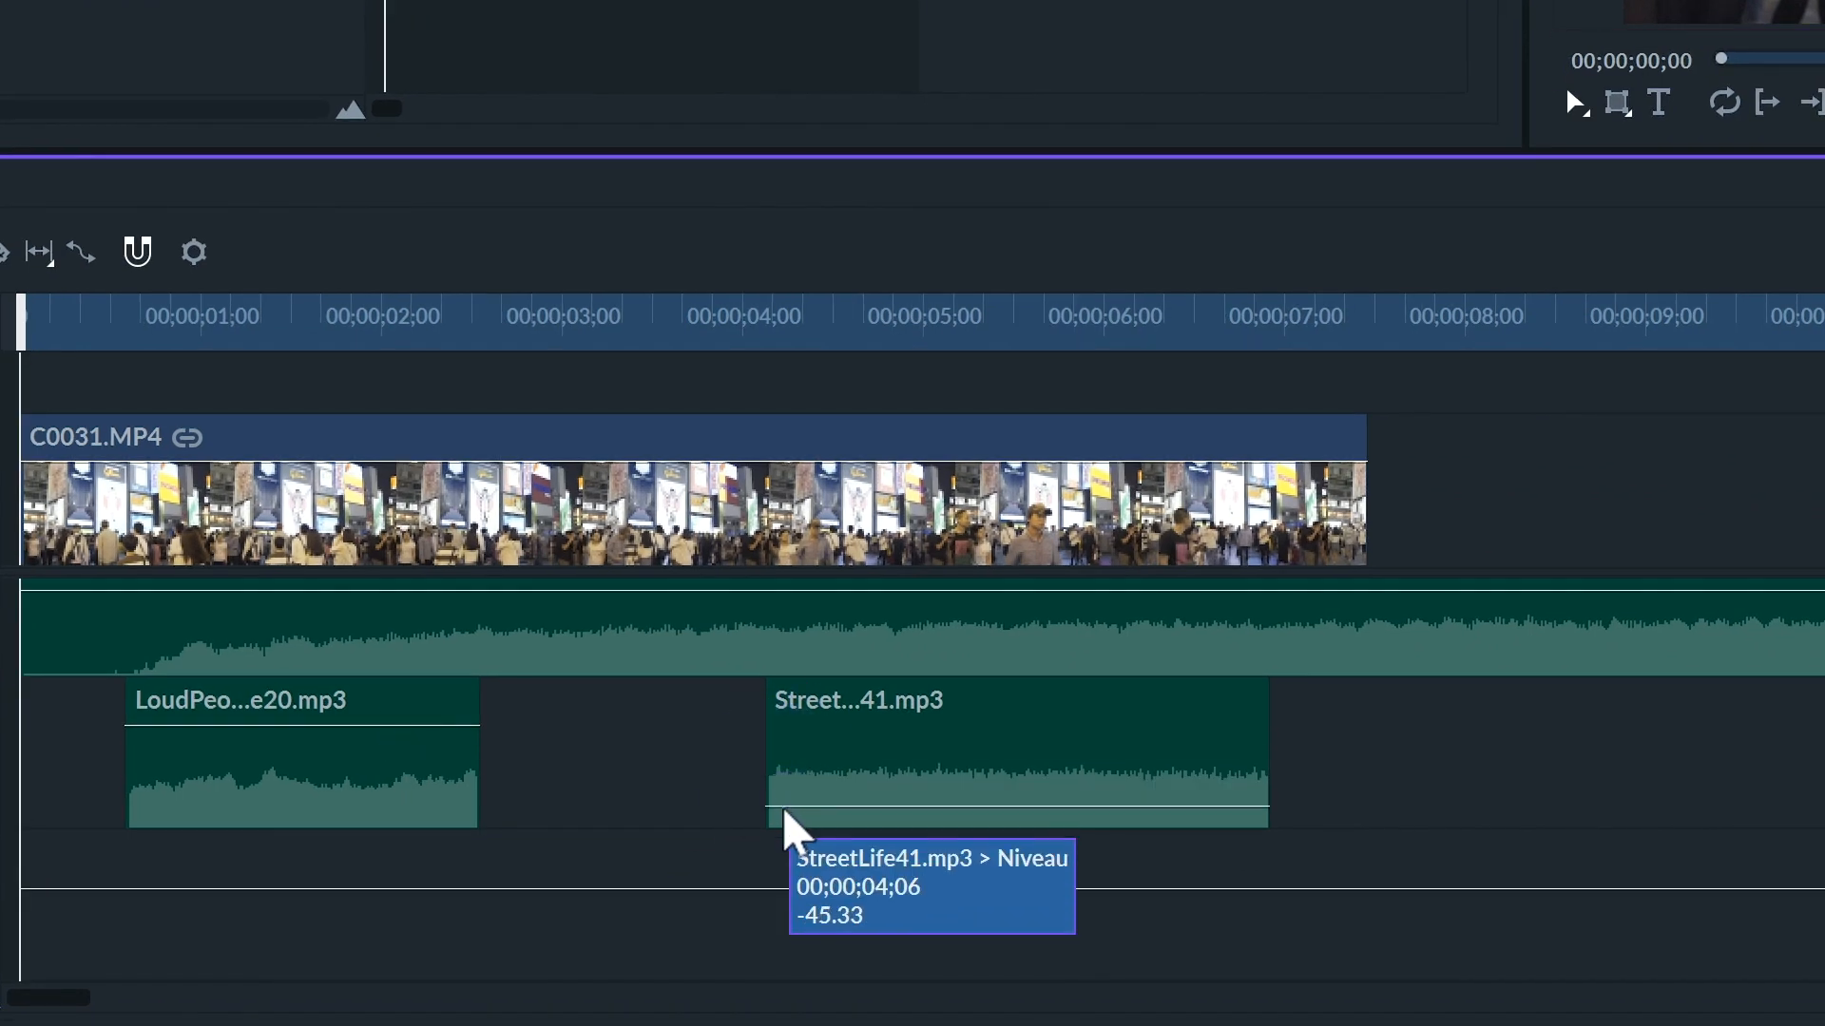
drag(751, 594, 693, 697)
scroll(682, 695, up, 2)
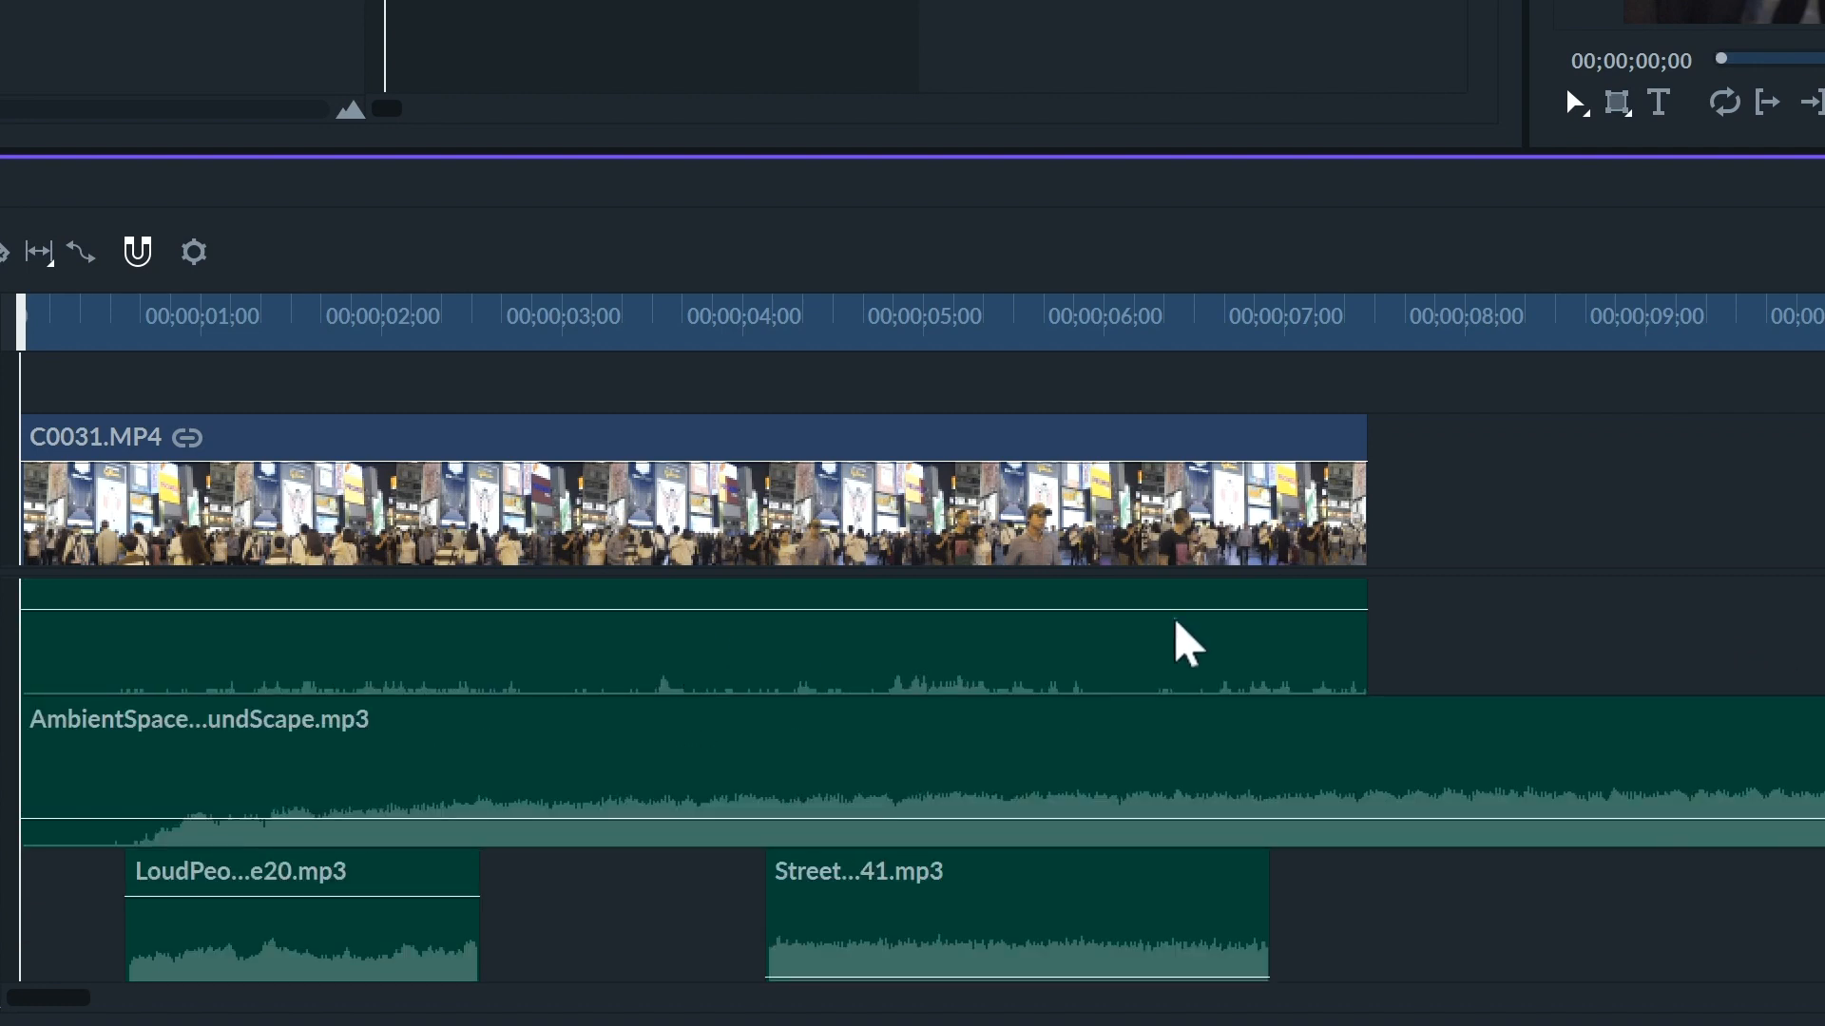
click(1169, 643)
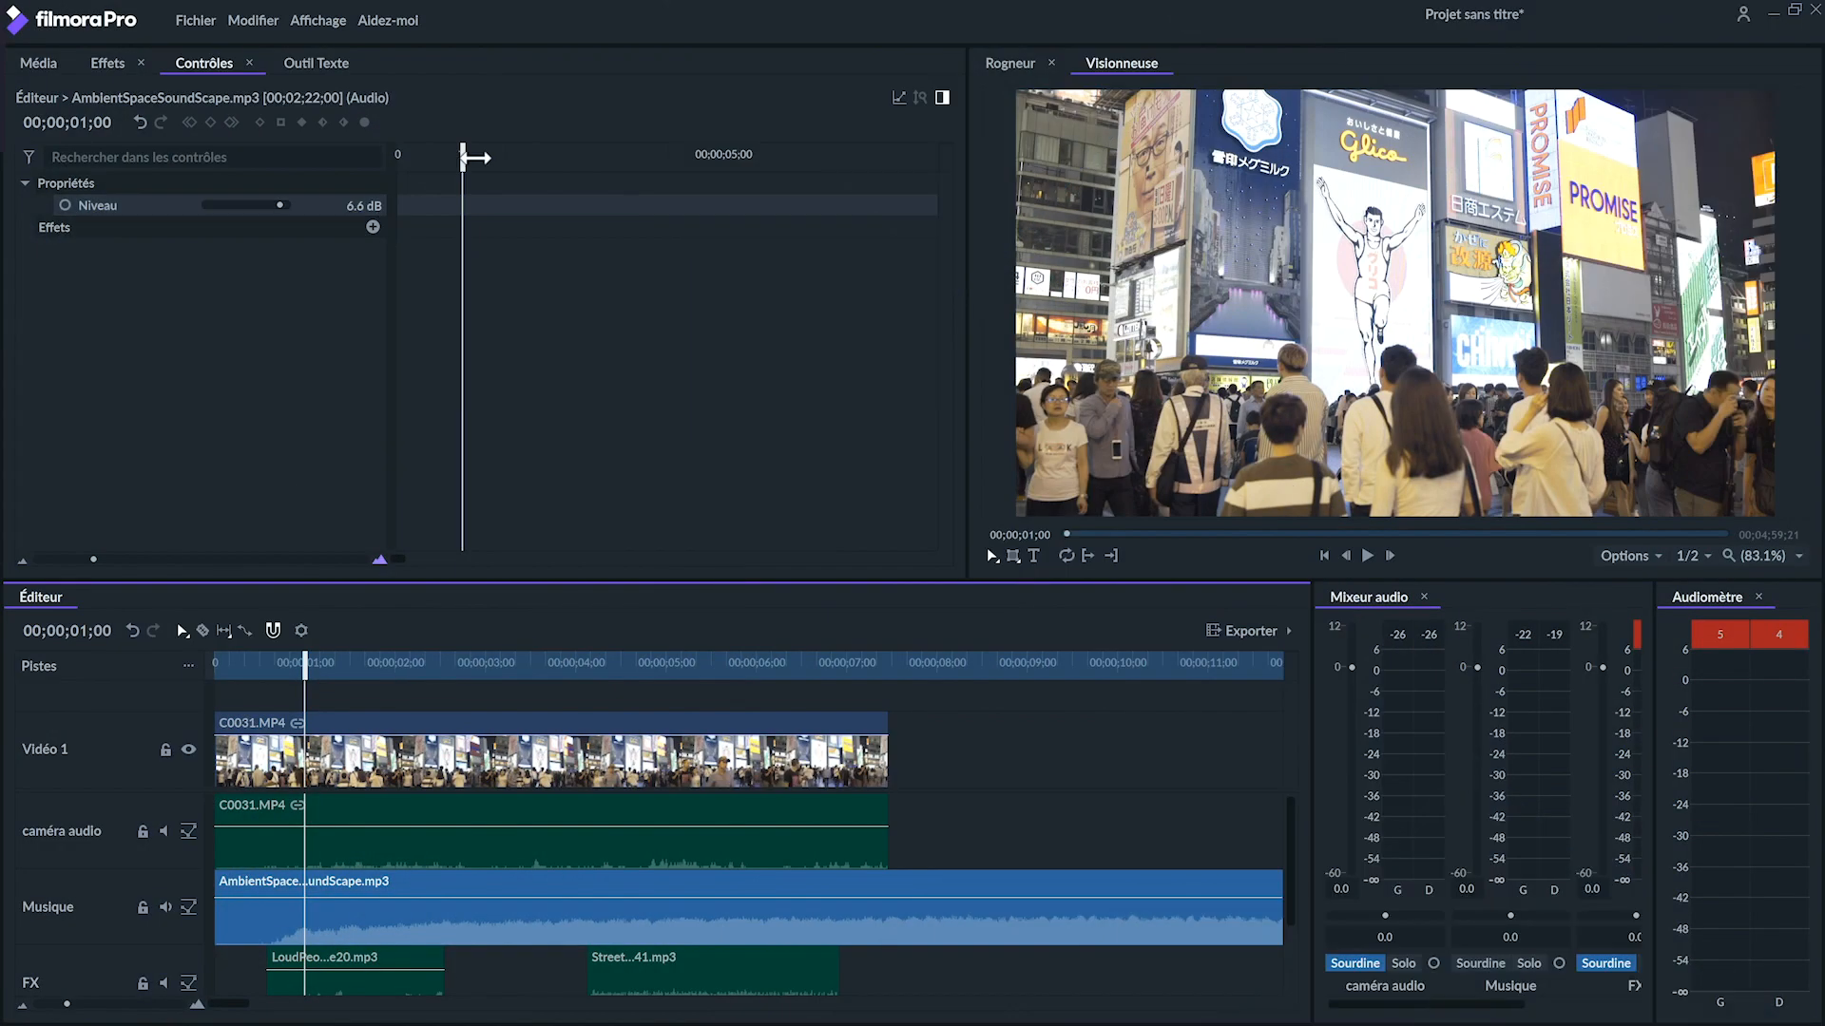
Set the AmbientSpaceSoundScape.mp3 level to -60 dB and add a level keyframe at 00;00;01;05.
drag(578, 157, 469, 157)
drag(361, 239, 237, 271)
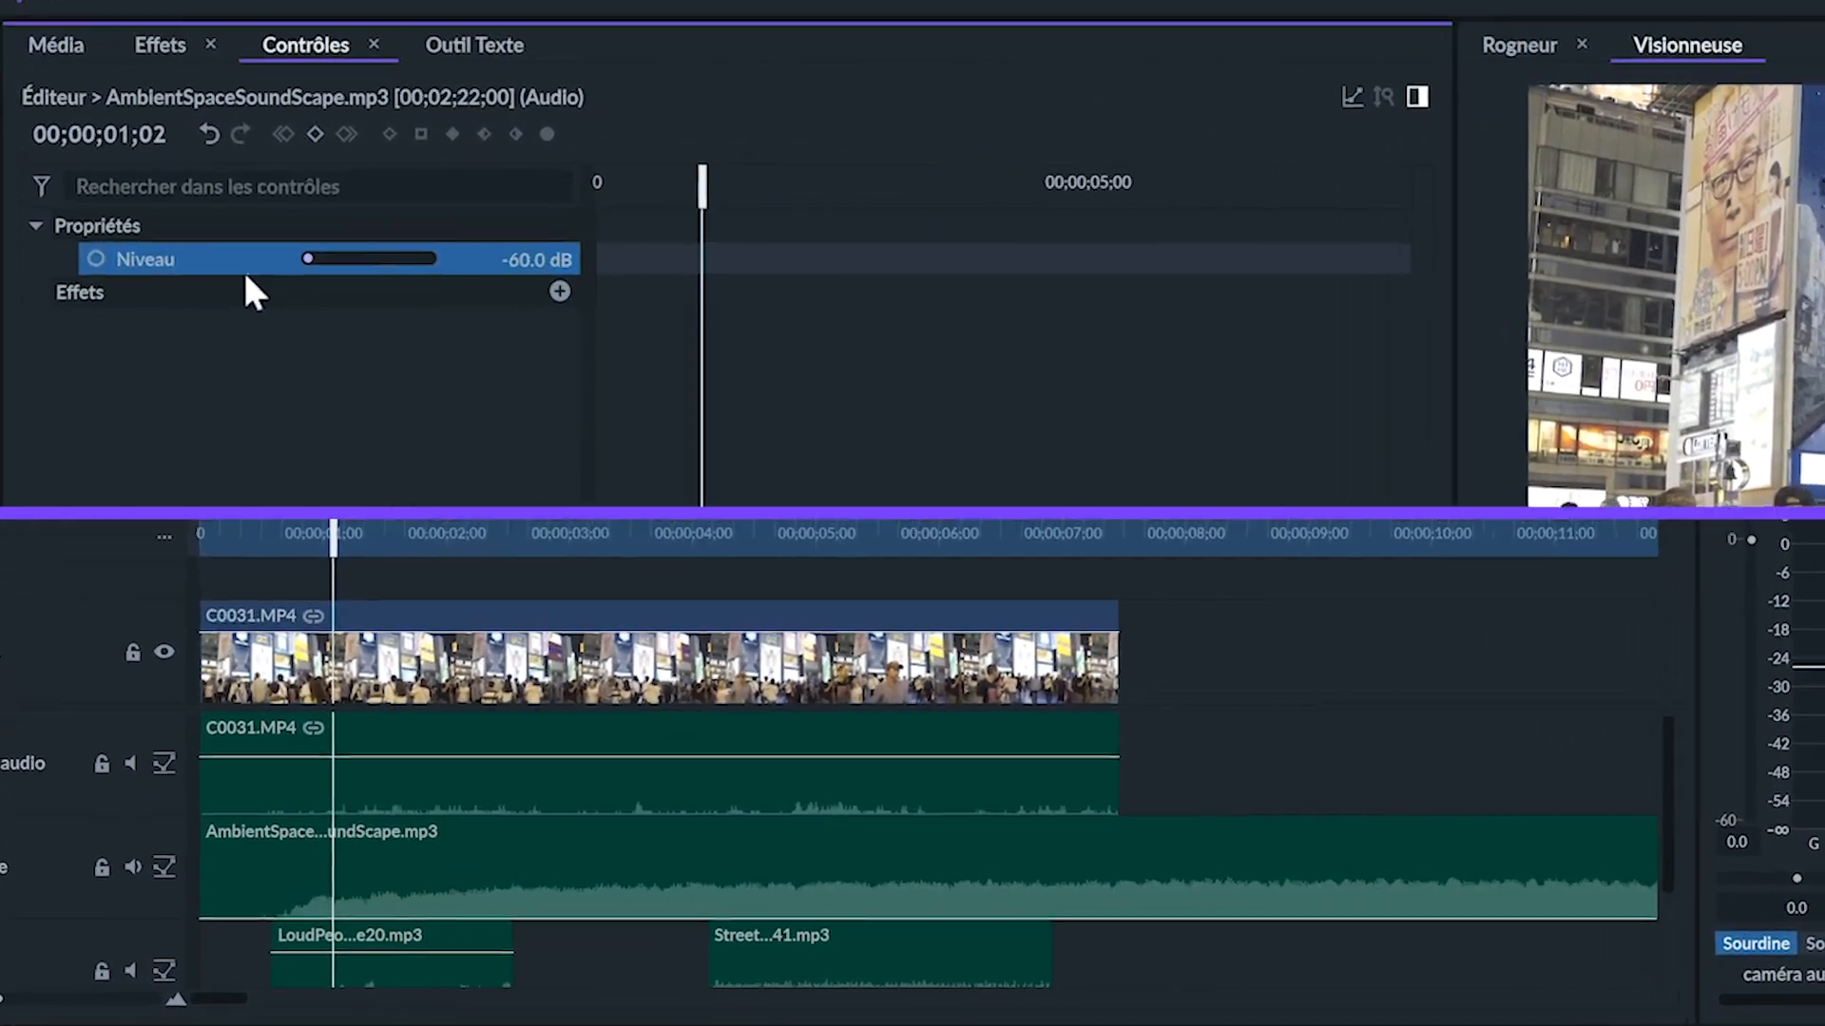
drag(592, 180, 600, 189)
drag(888, 233, 913, 230)
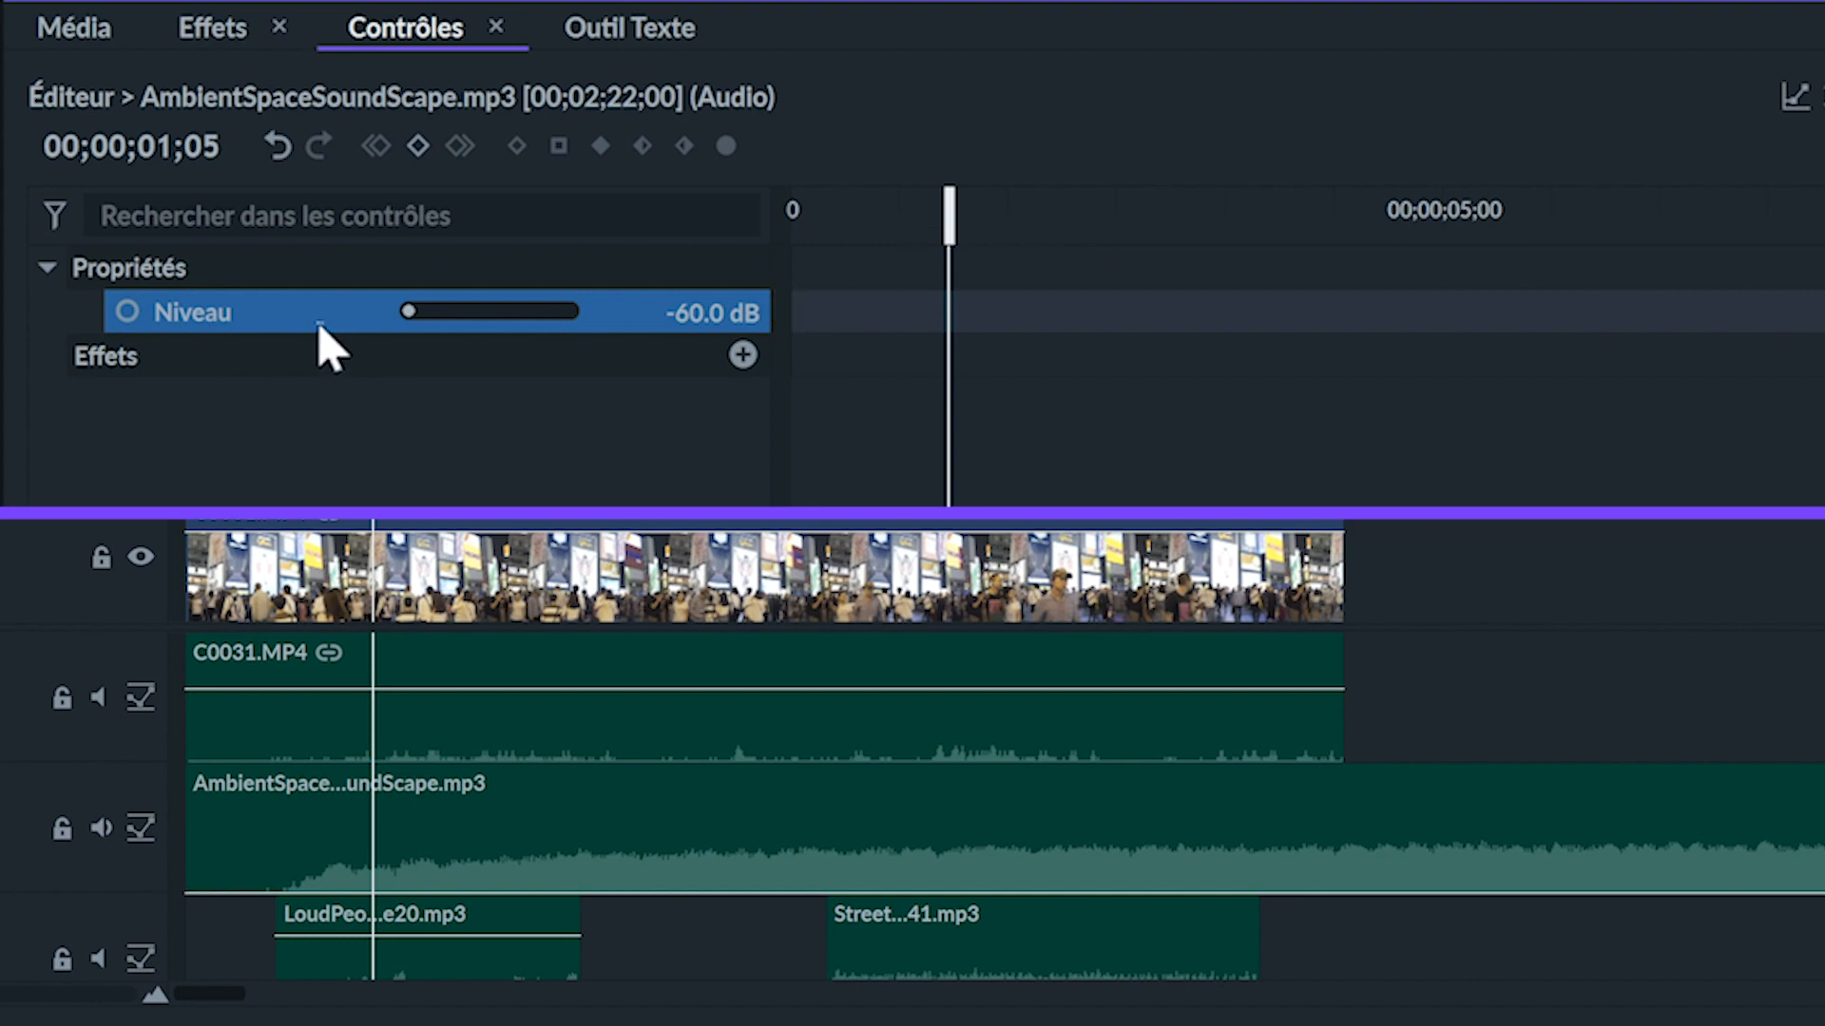
click(129, 316)
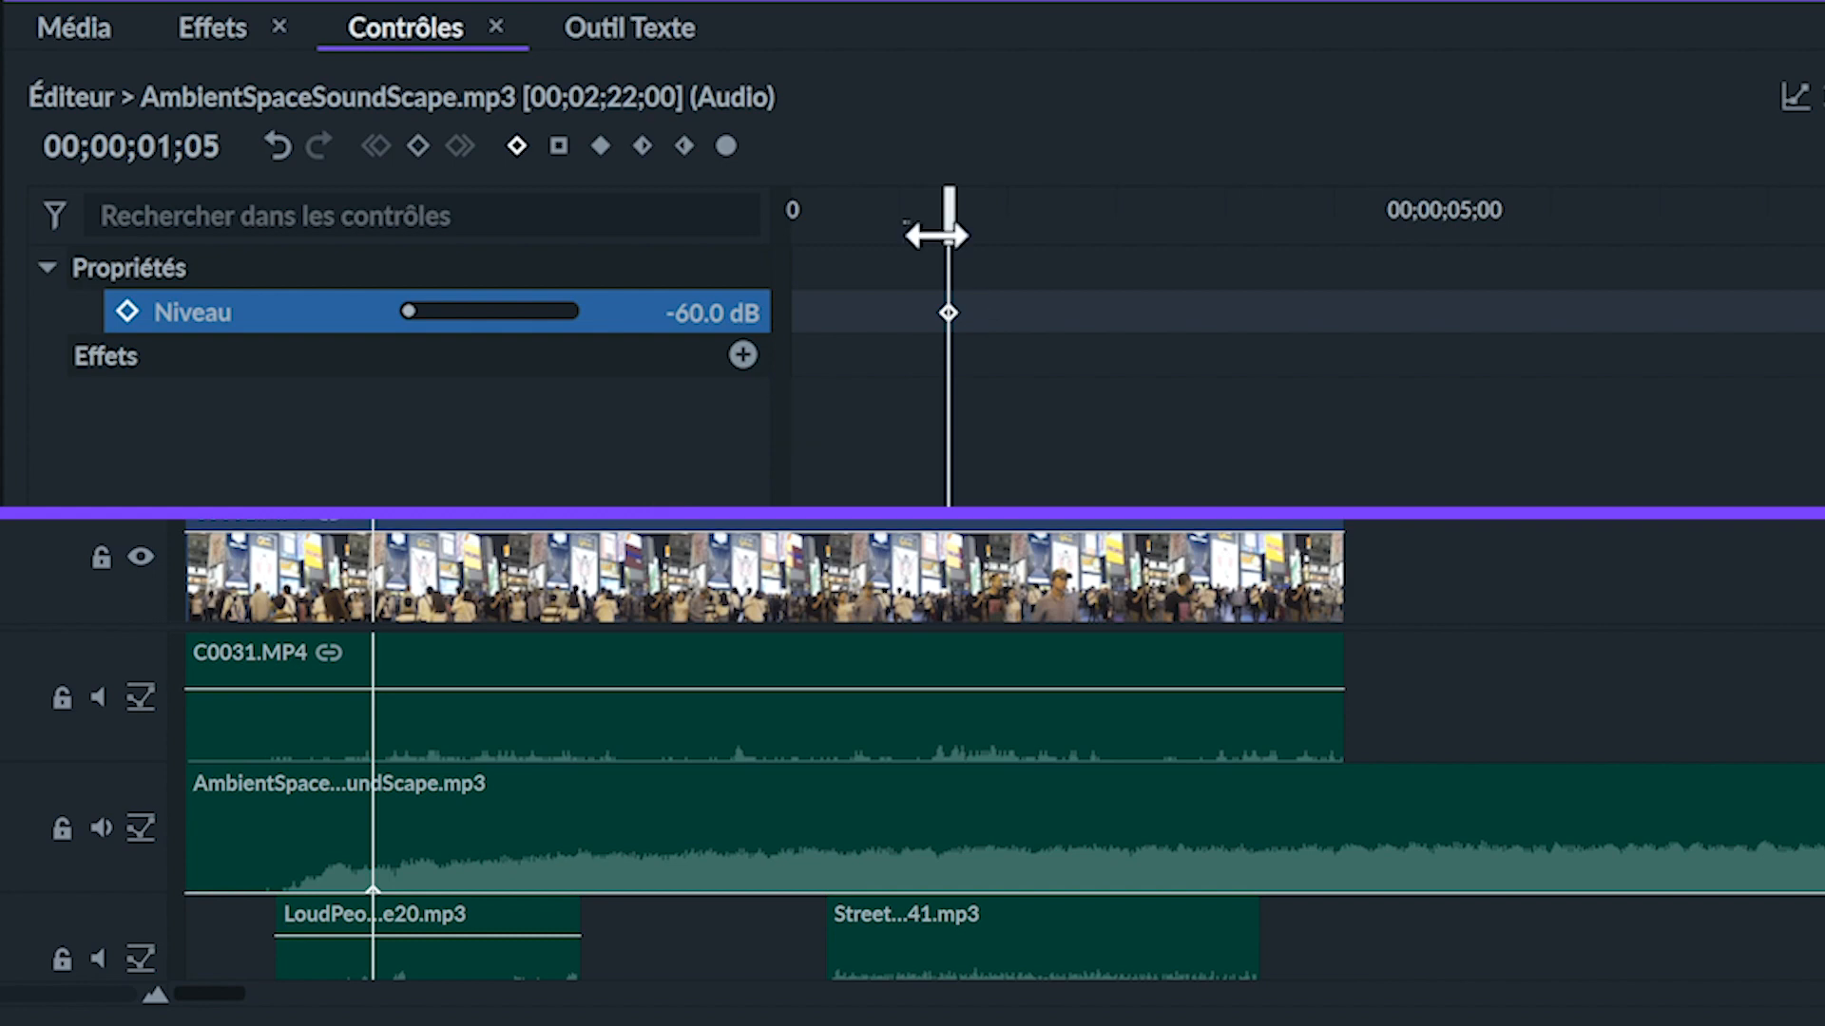
Add a second level keyframe of 0 dB to the music clip at 00;00;05;03.
drag(946, 226, 1457, 207)
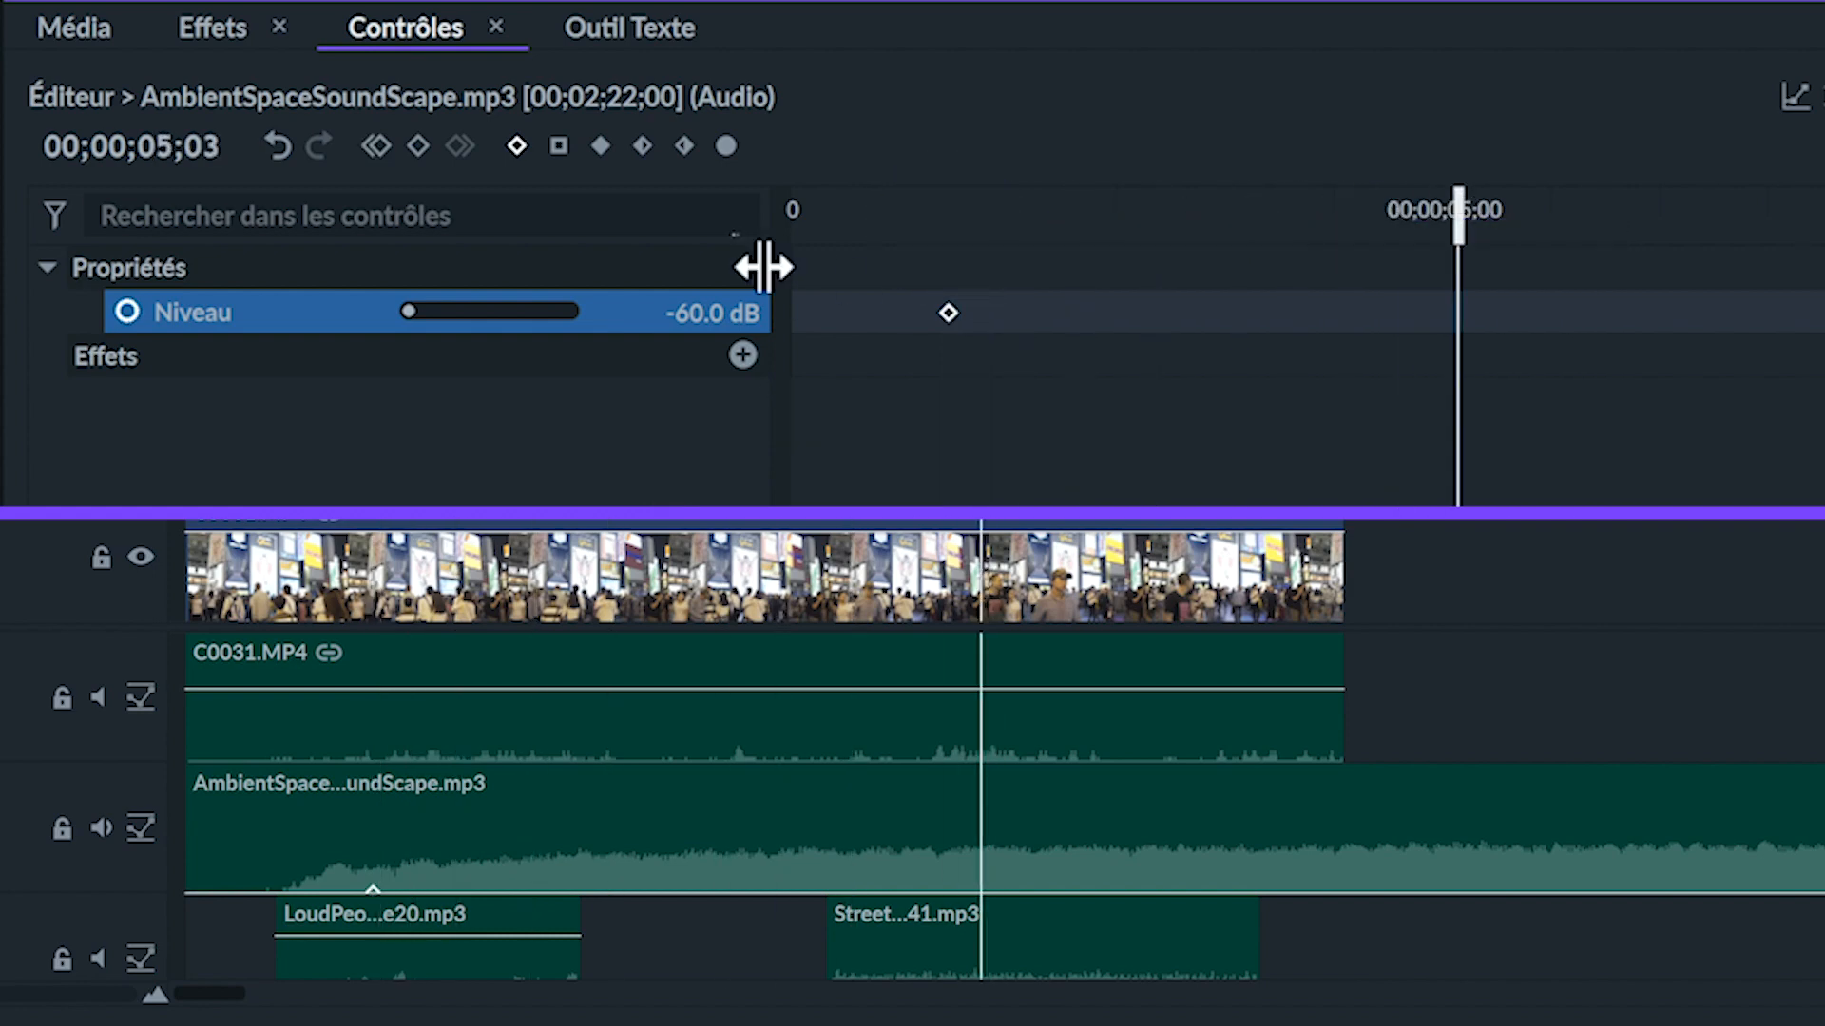
click(722, 312)
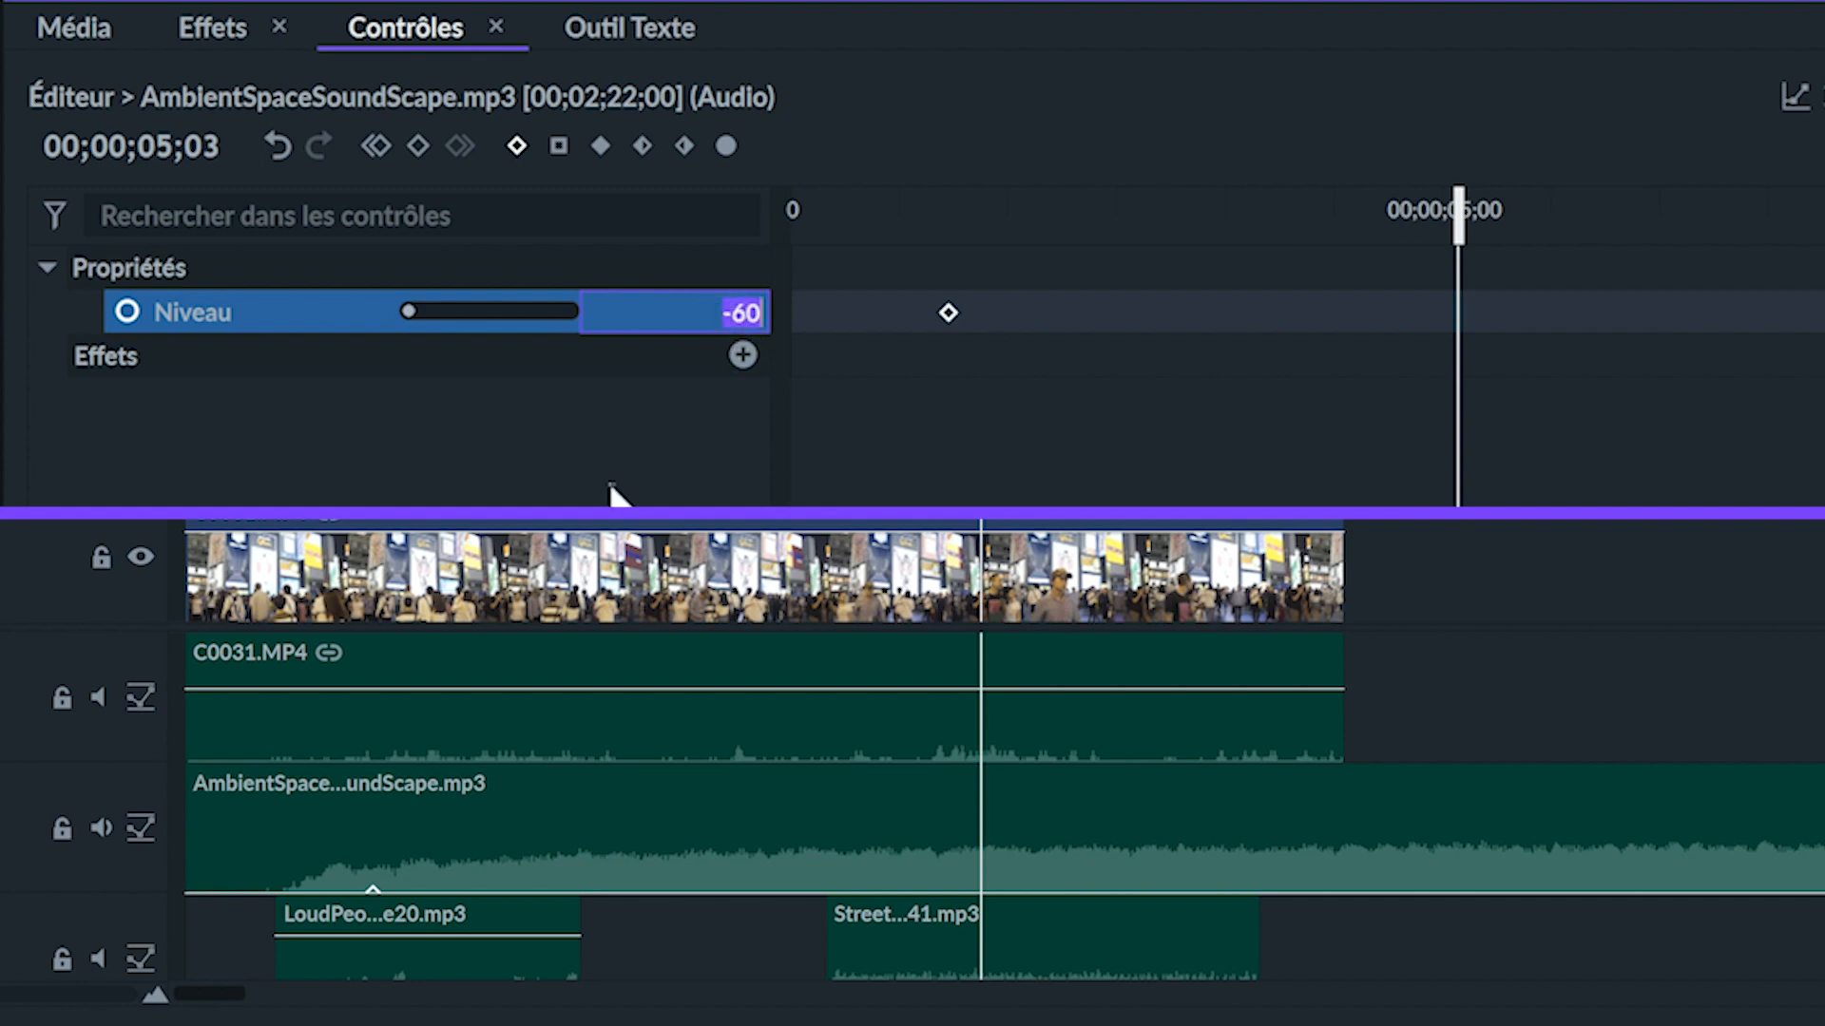
text(0)
key(Return)
Play the timeline from the start to listen to the music's fade-in.
drag(860, 211, 774, 231)
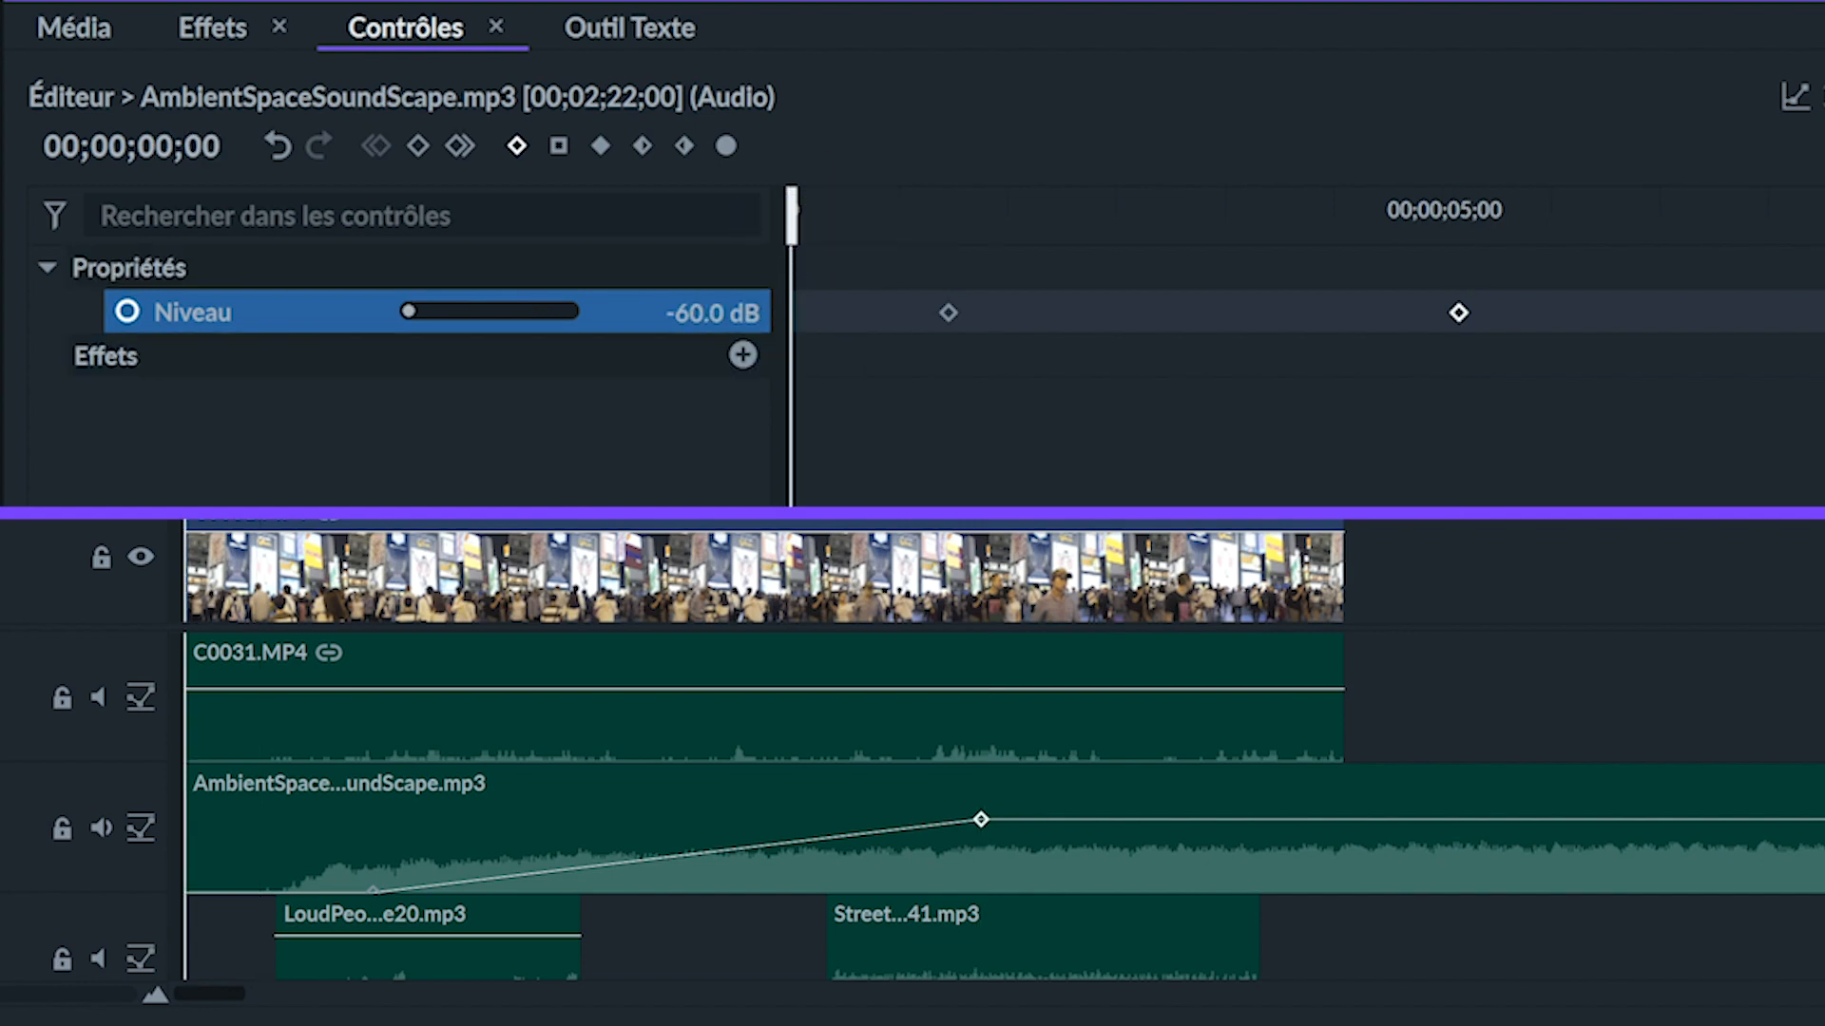
key(space)
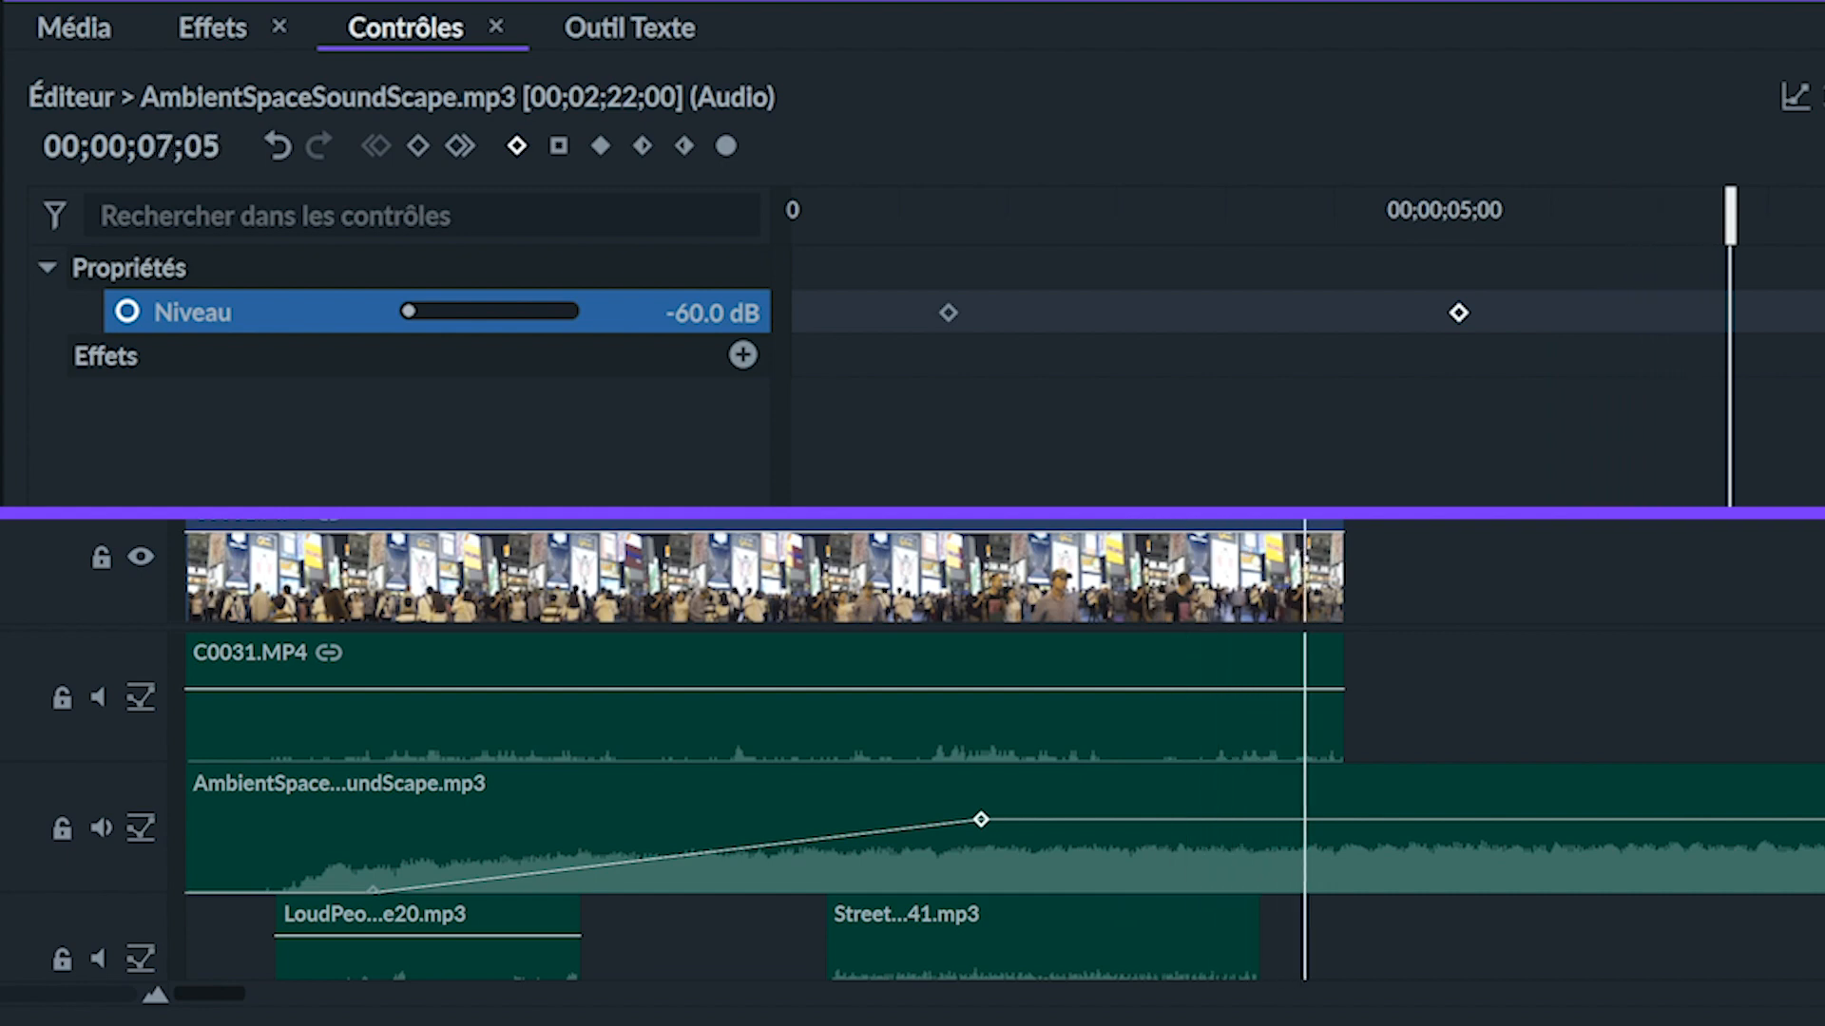
key(space)
Shift both music level keyframes earlier, the 0 dB one to about 3.7 s and the -60 dB one to about 0.9 s.
click(449, 525)
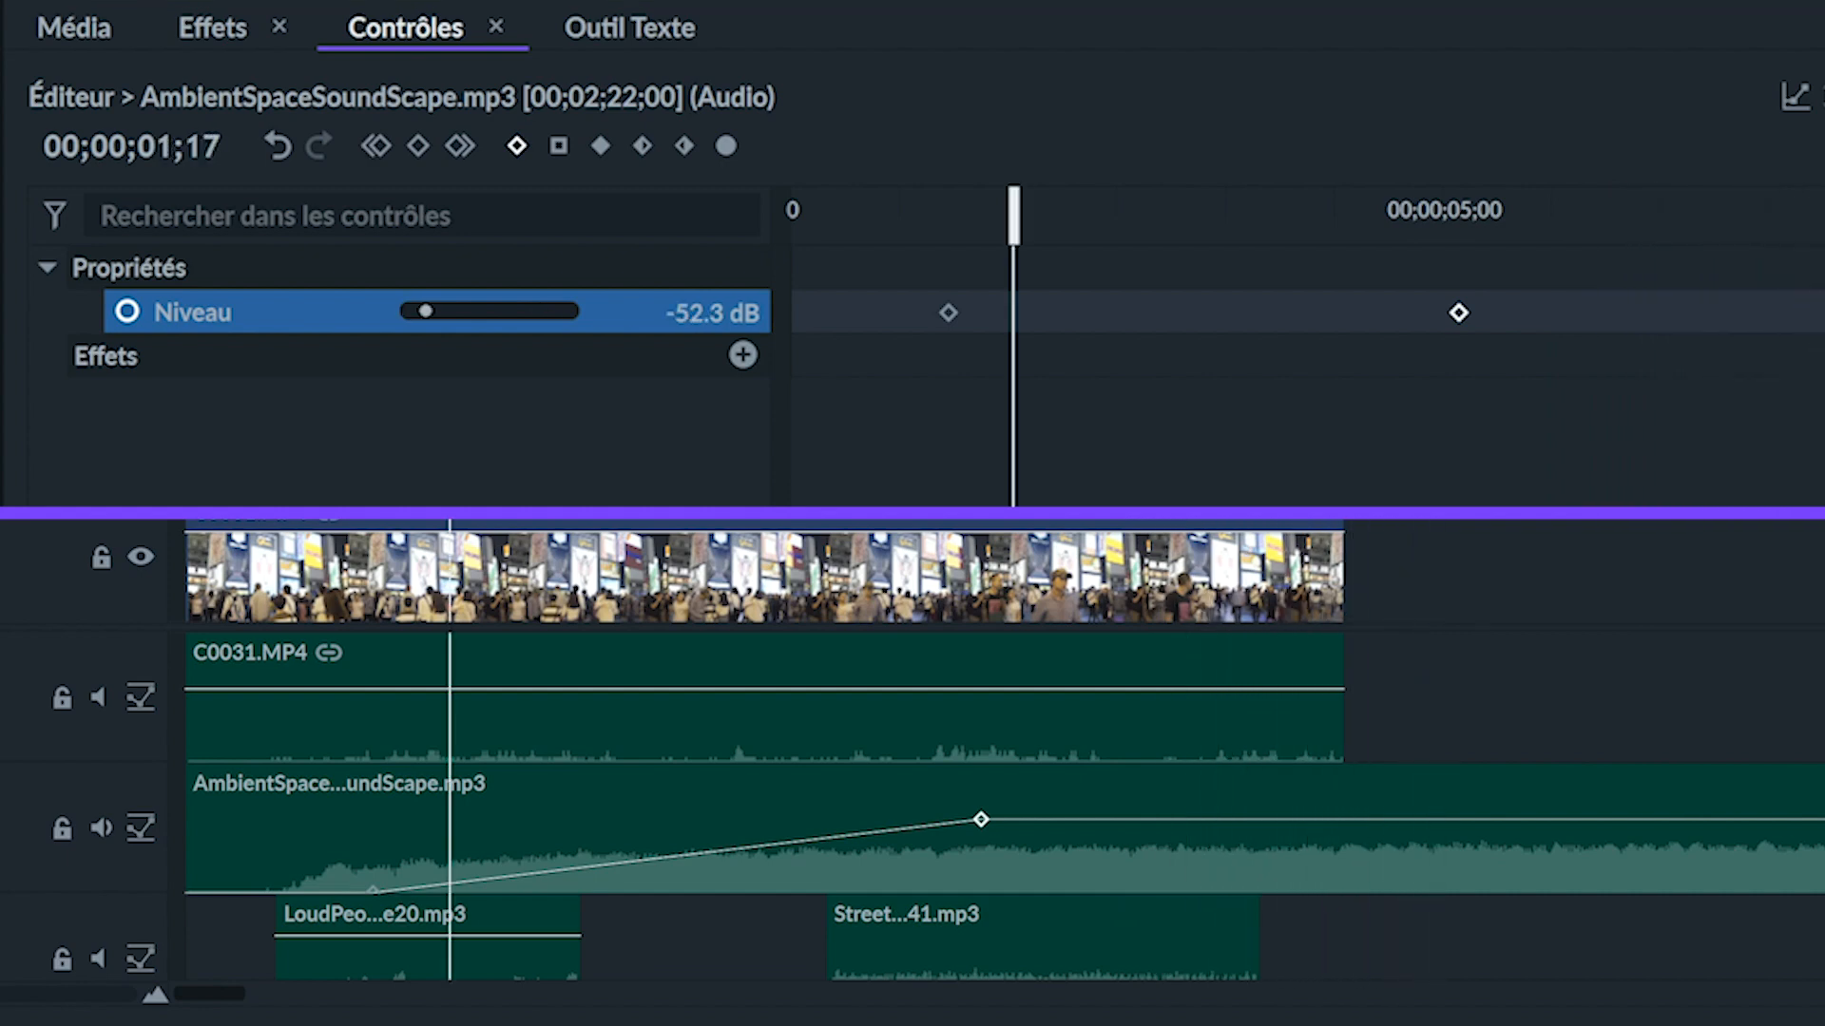
mouse_move(1459, 309)
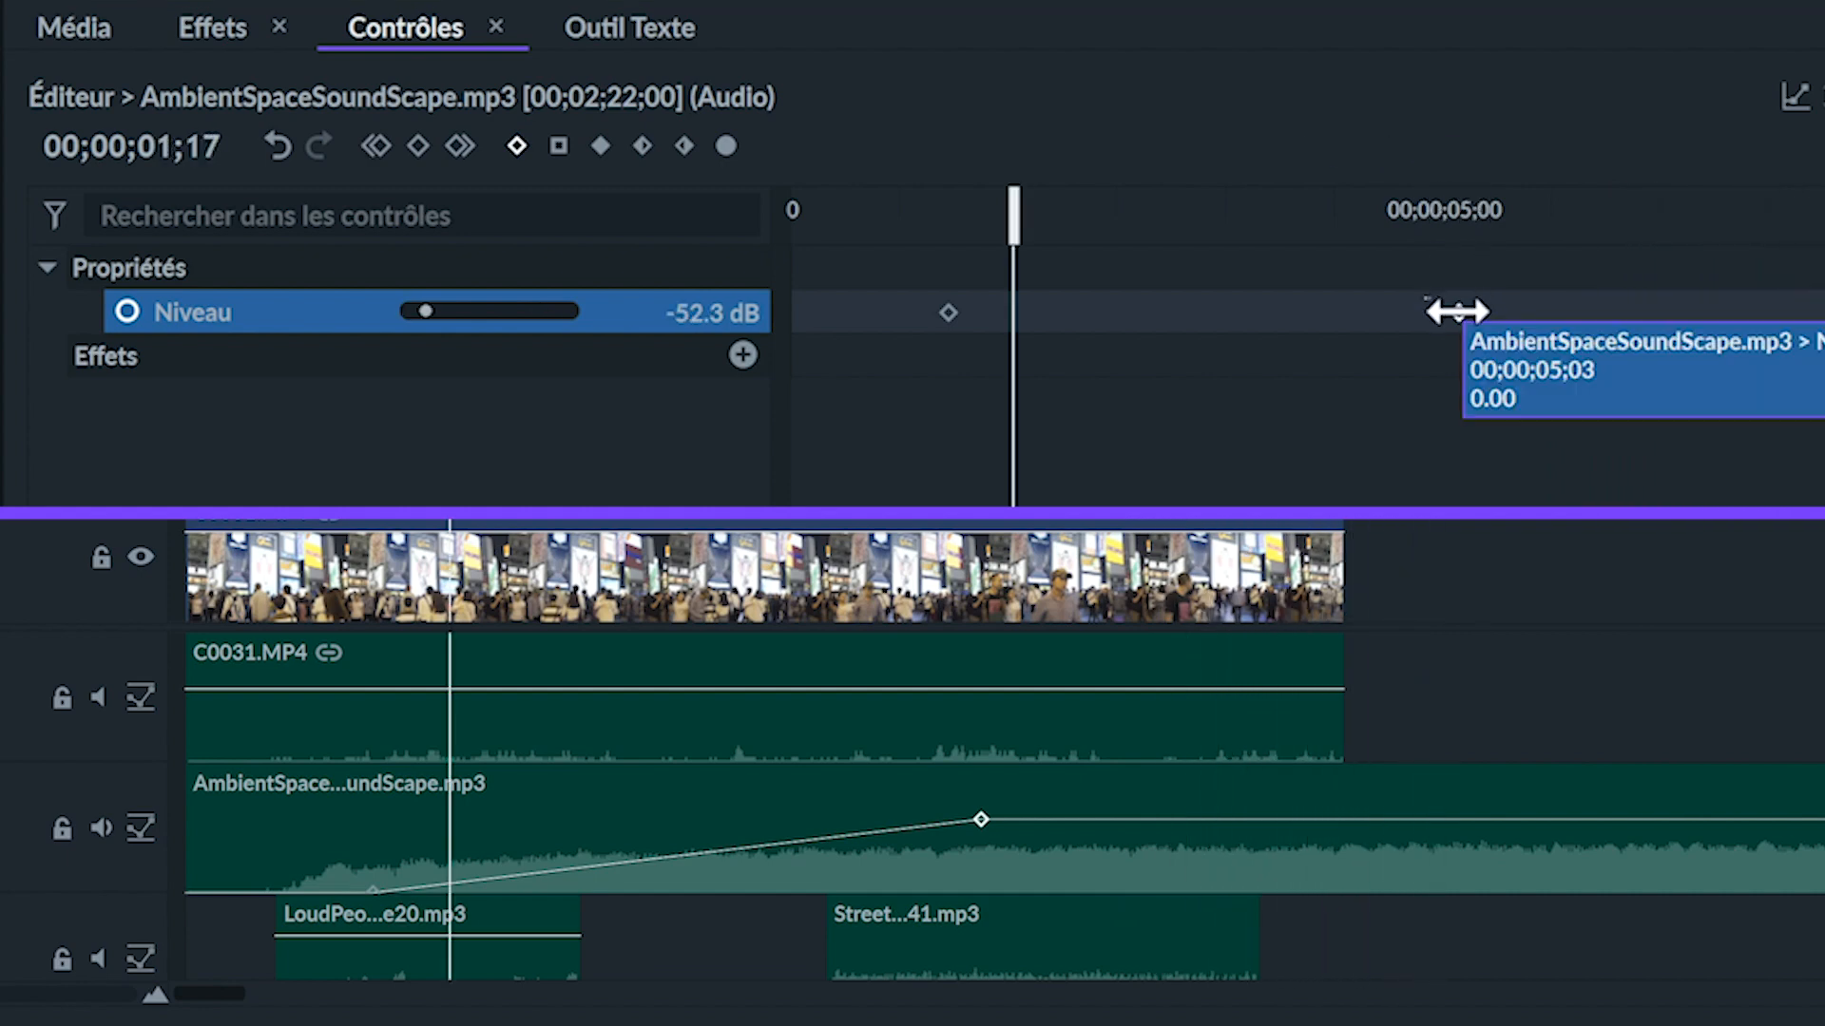
drag(1459, 313, 1316, 308)
drag(957, 315, 909, 312)
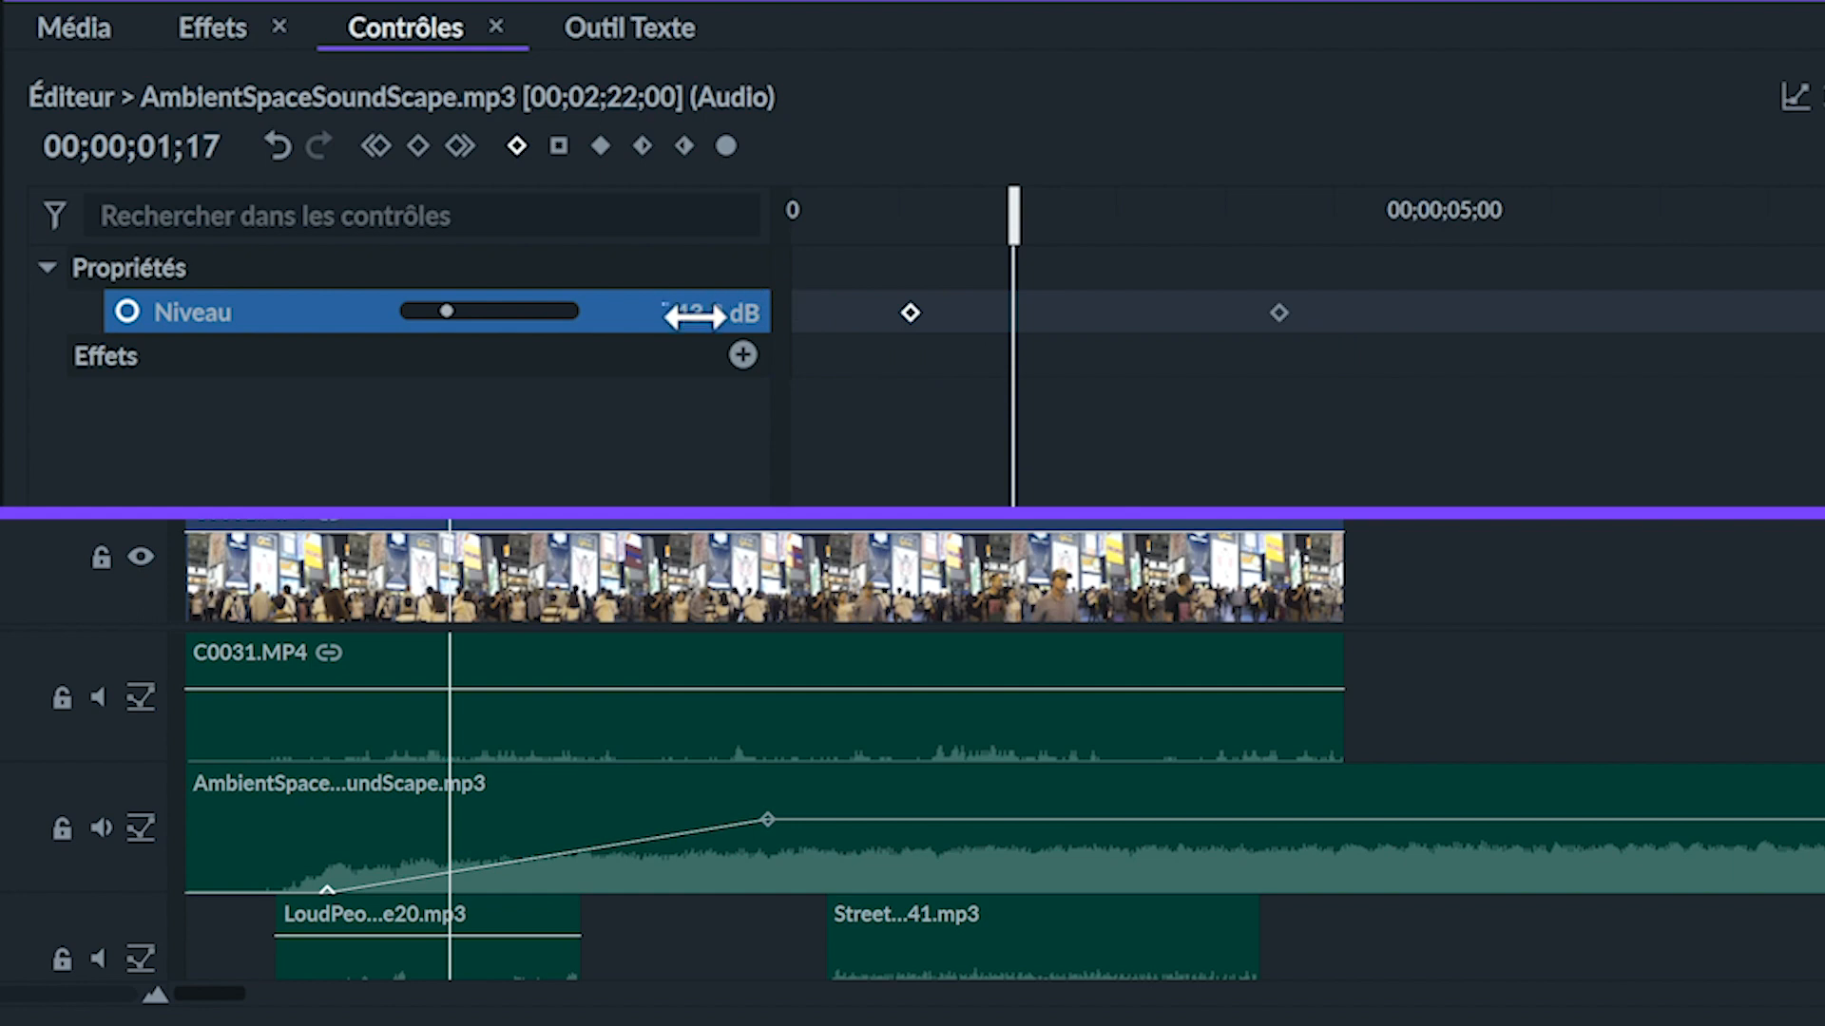
Move the music's 0 dB level keyframe to 00;00;03;00 and add two keyframes forming a dip at about 3.4 s that recovers at about 3.8 s.
click(796, 792)
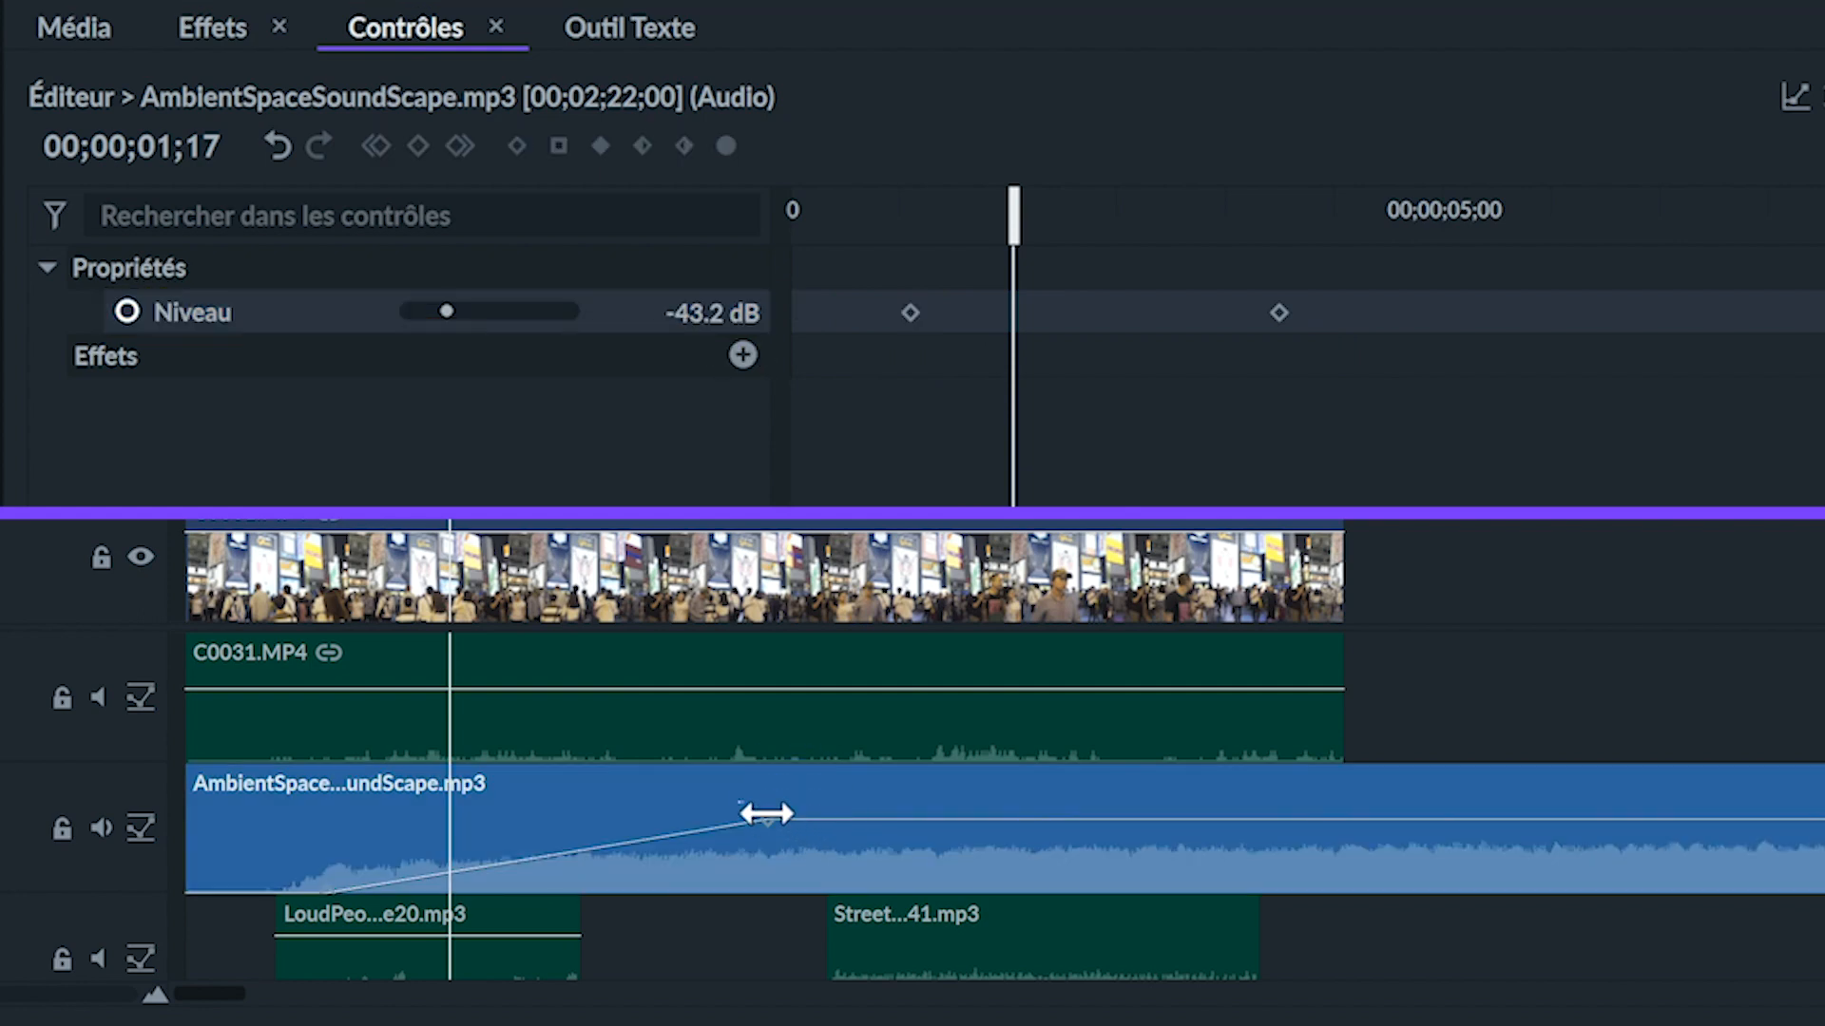
drag(765, 823, 650, 808)
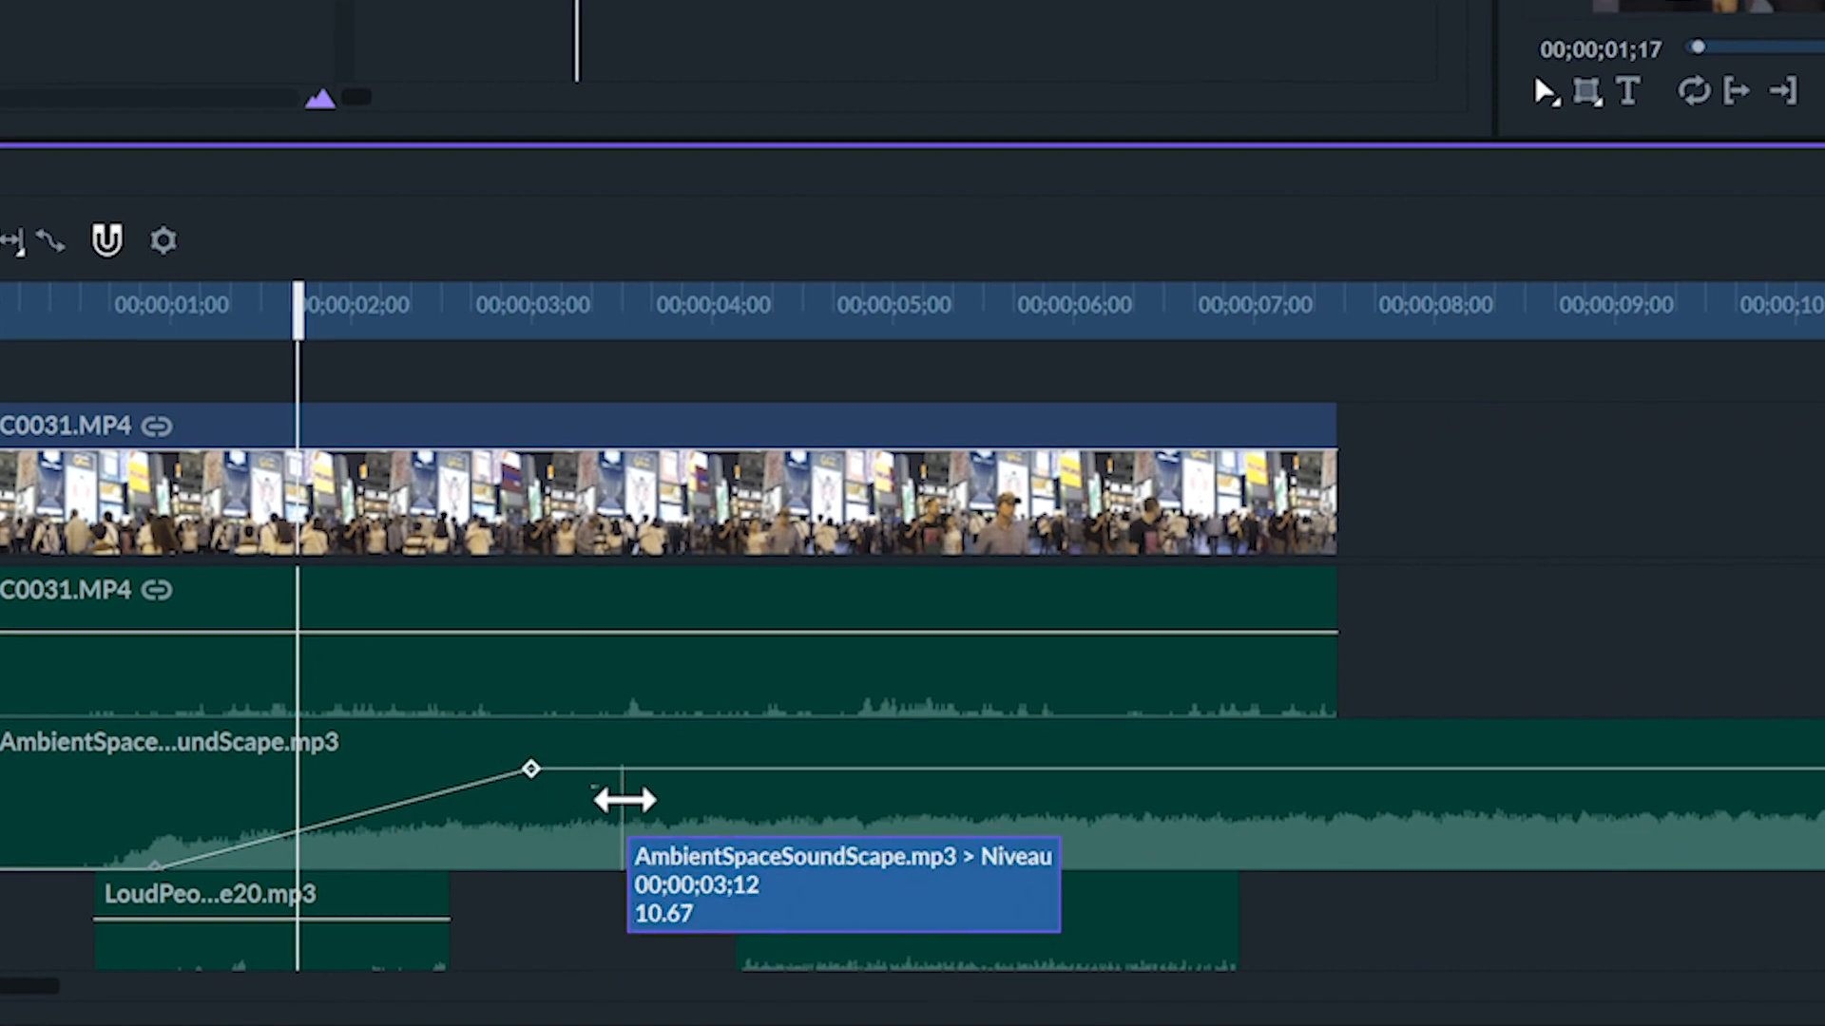
click(652, 770)
mouse_move(649, 766)
mouse_down()
mouse_move(613, 835)
mouse_move(700, 831)
mouse_move(675, 766)
mouse_up()
click(695, 837)
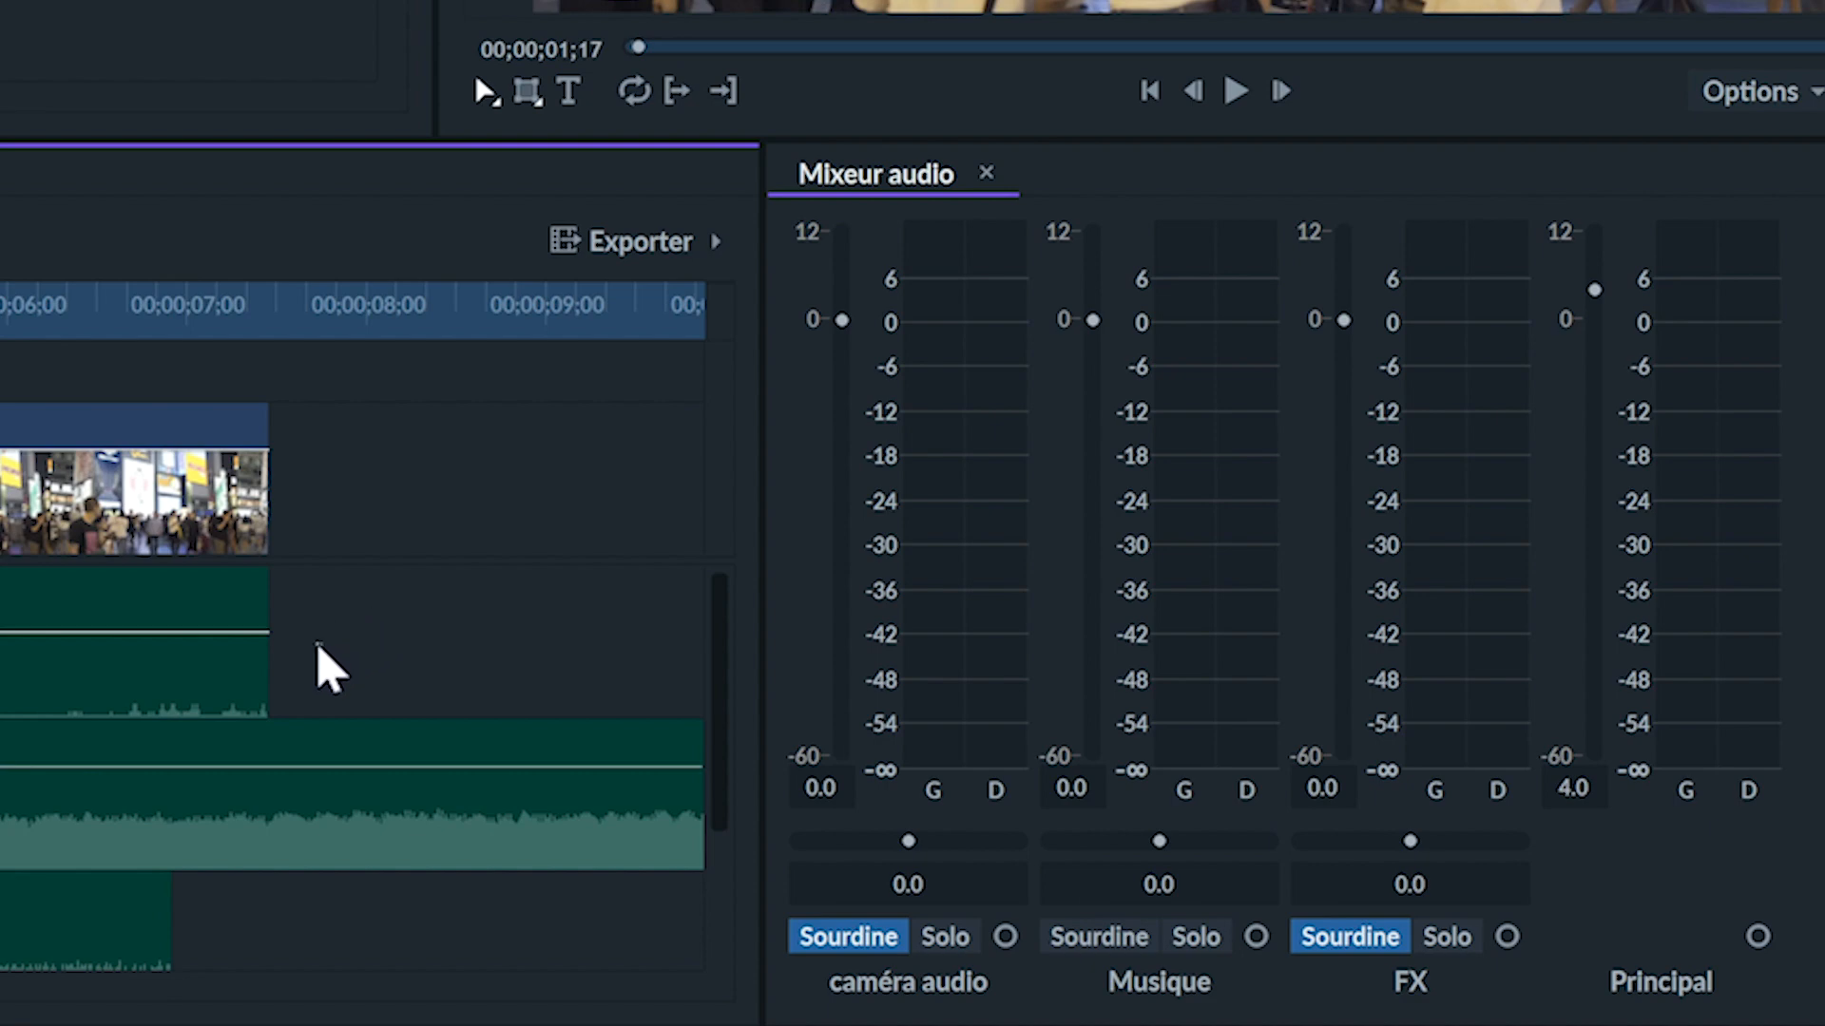
Set the Musique track's mixer level to -1.0 dB and the Principal output level to -3.0 dB.
scroll(310, 652, down, 1)
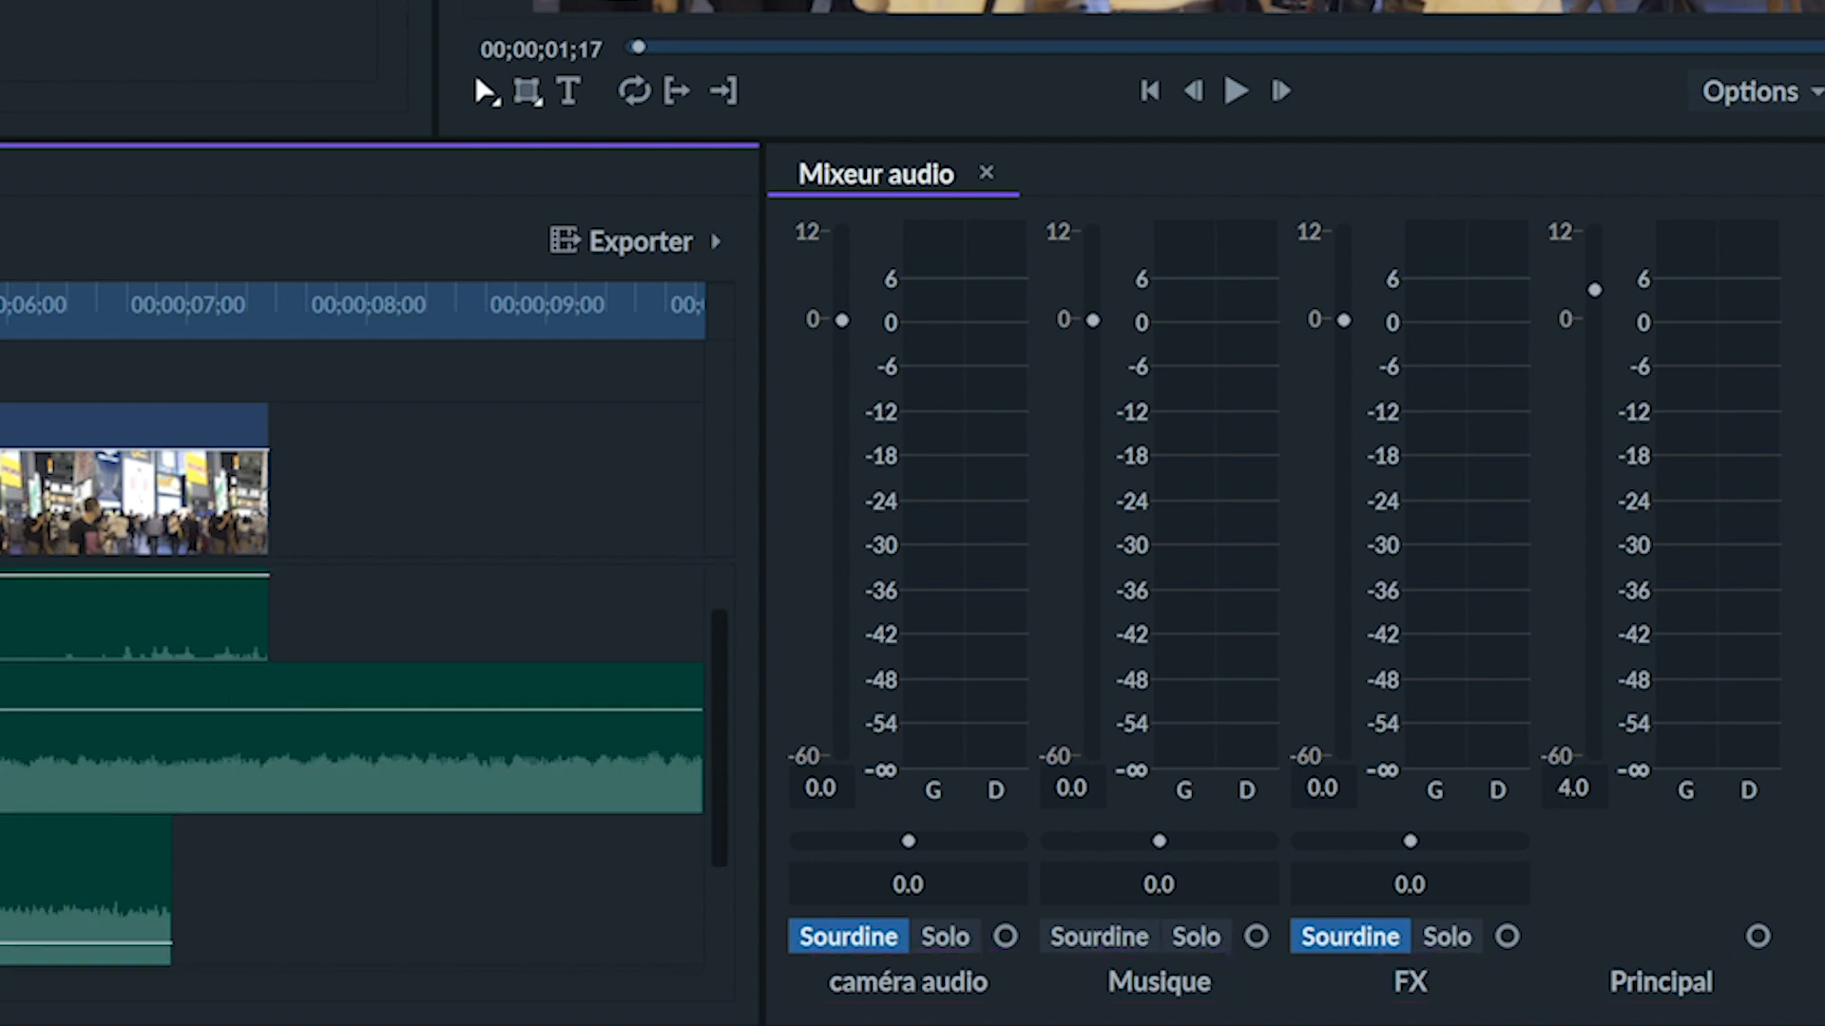
scroll(352, 770, down, 1)
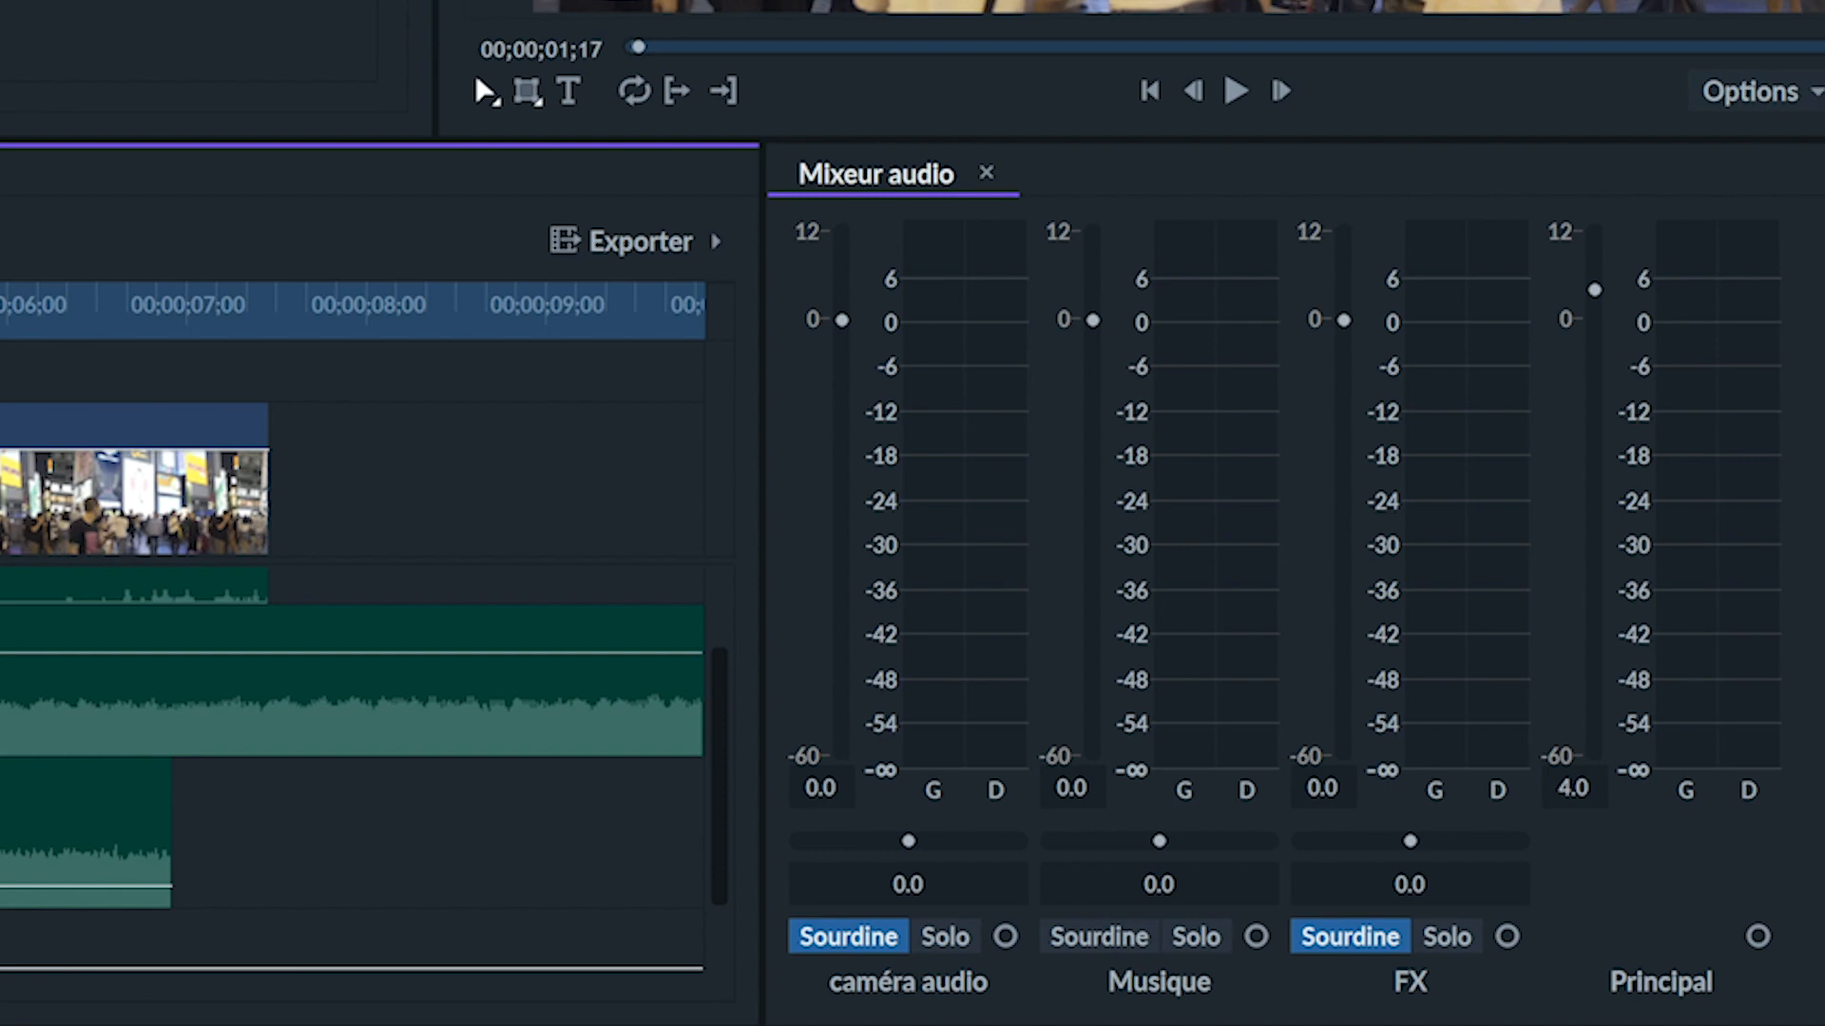
drag(842, 320, 855, 535)
drag(875, 453, 872, 309)
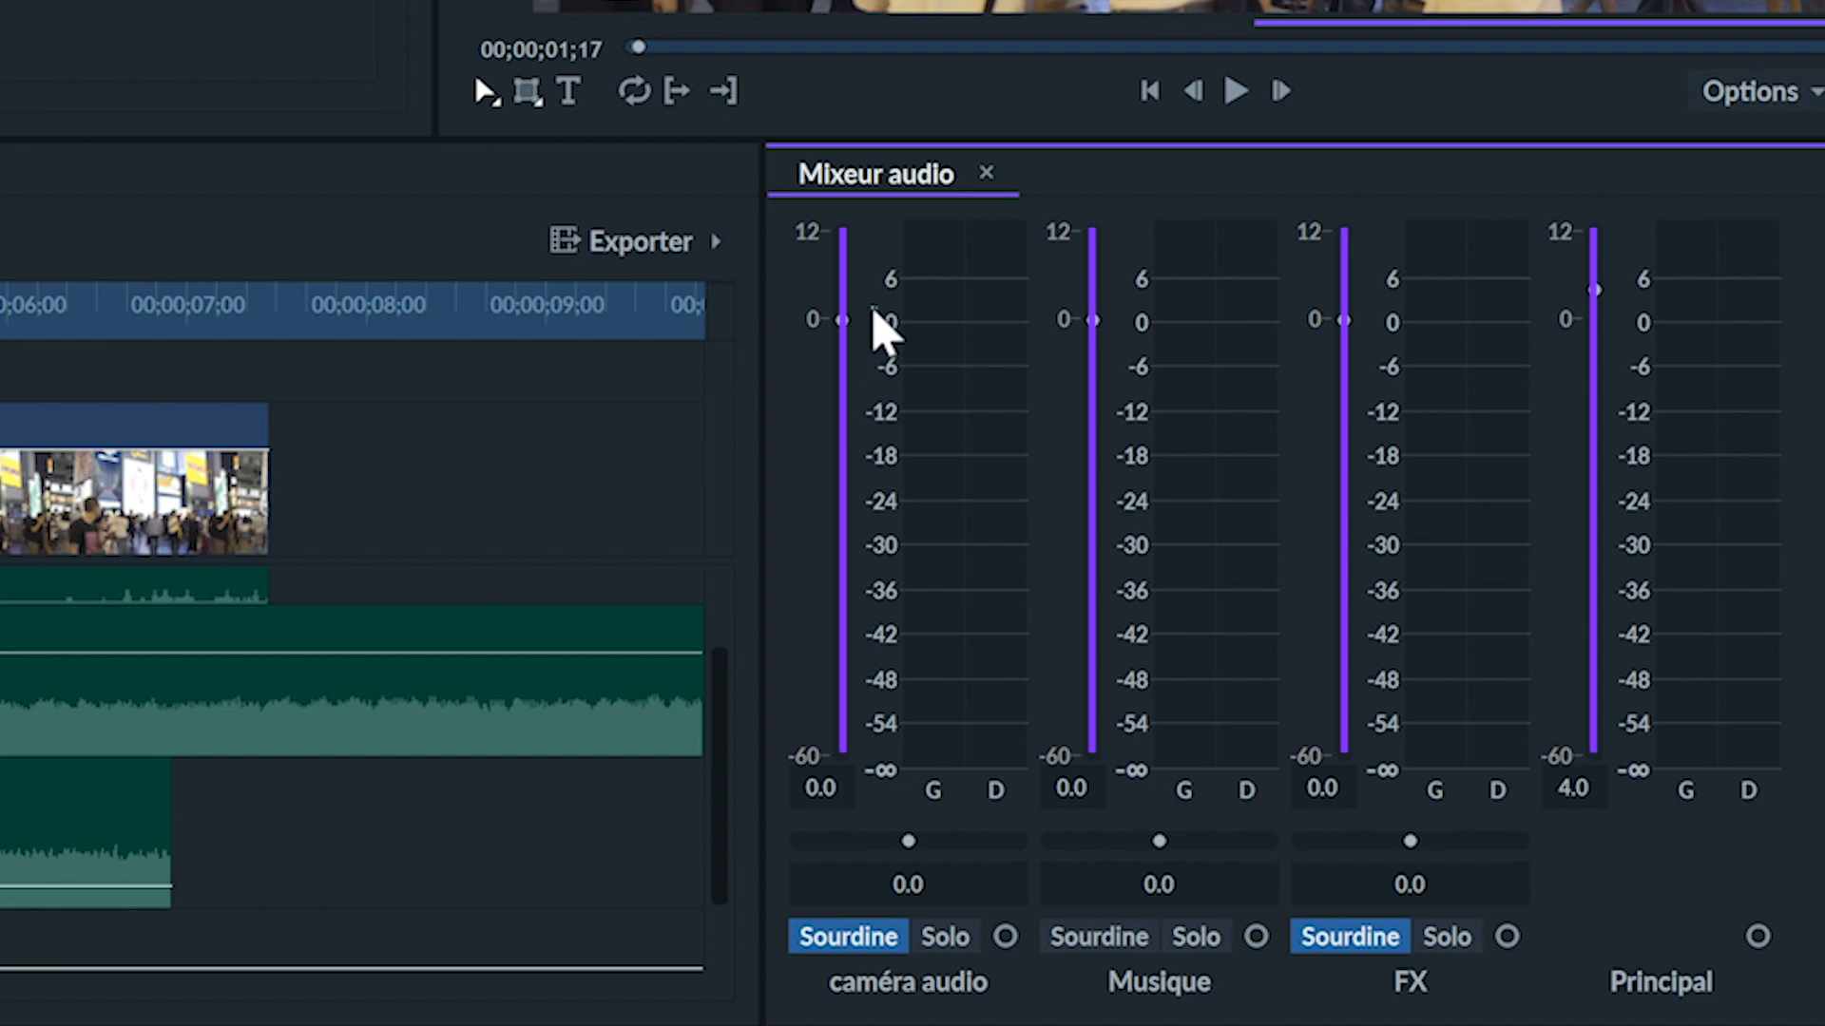
mouse_move(1093, 320)
mouse_down()
mouse_move(1098, 513)
mouse_move(1119, 551)
mouse_move(1109, 483)
mouse_move(1138, 413)
mouse_move(1105, 330)
mouse_up()
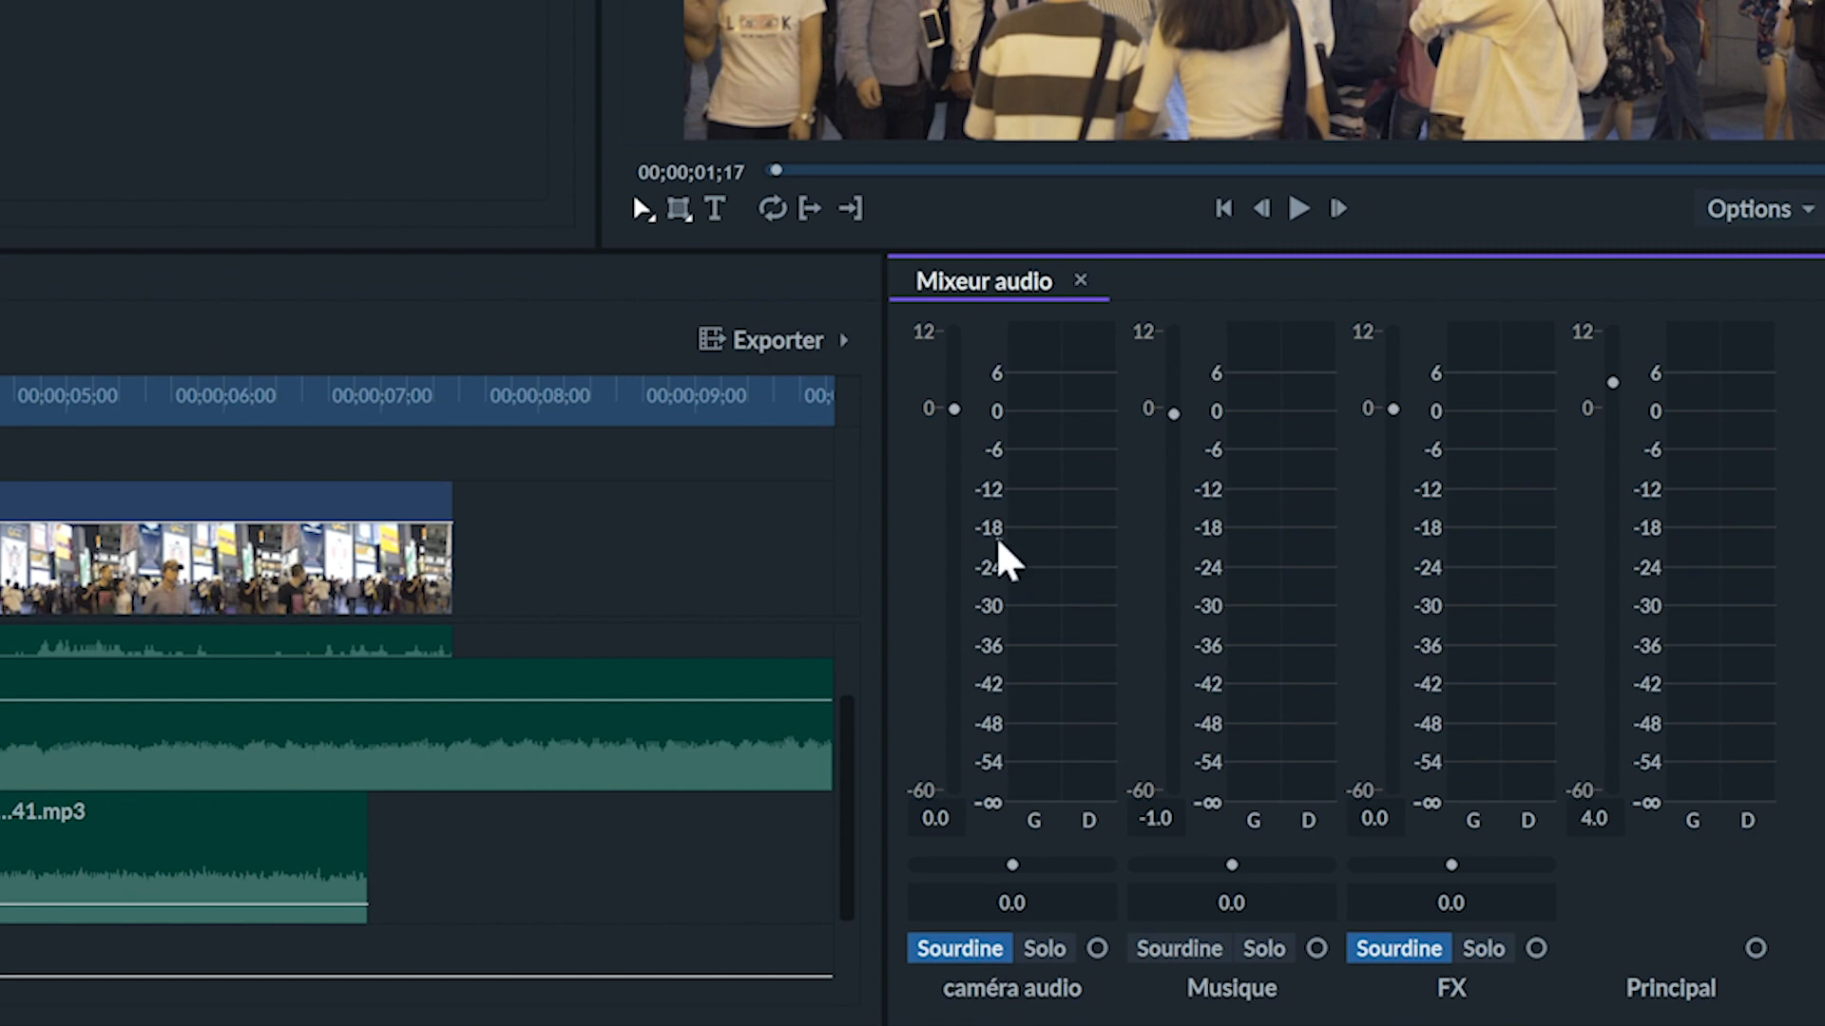
mouse_move(1618, 390)
mouse_down()
mouse_move(1617, 713)
mouse_move(1607, 356)
mouse_move(1606, 410)
mouse_up()
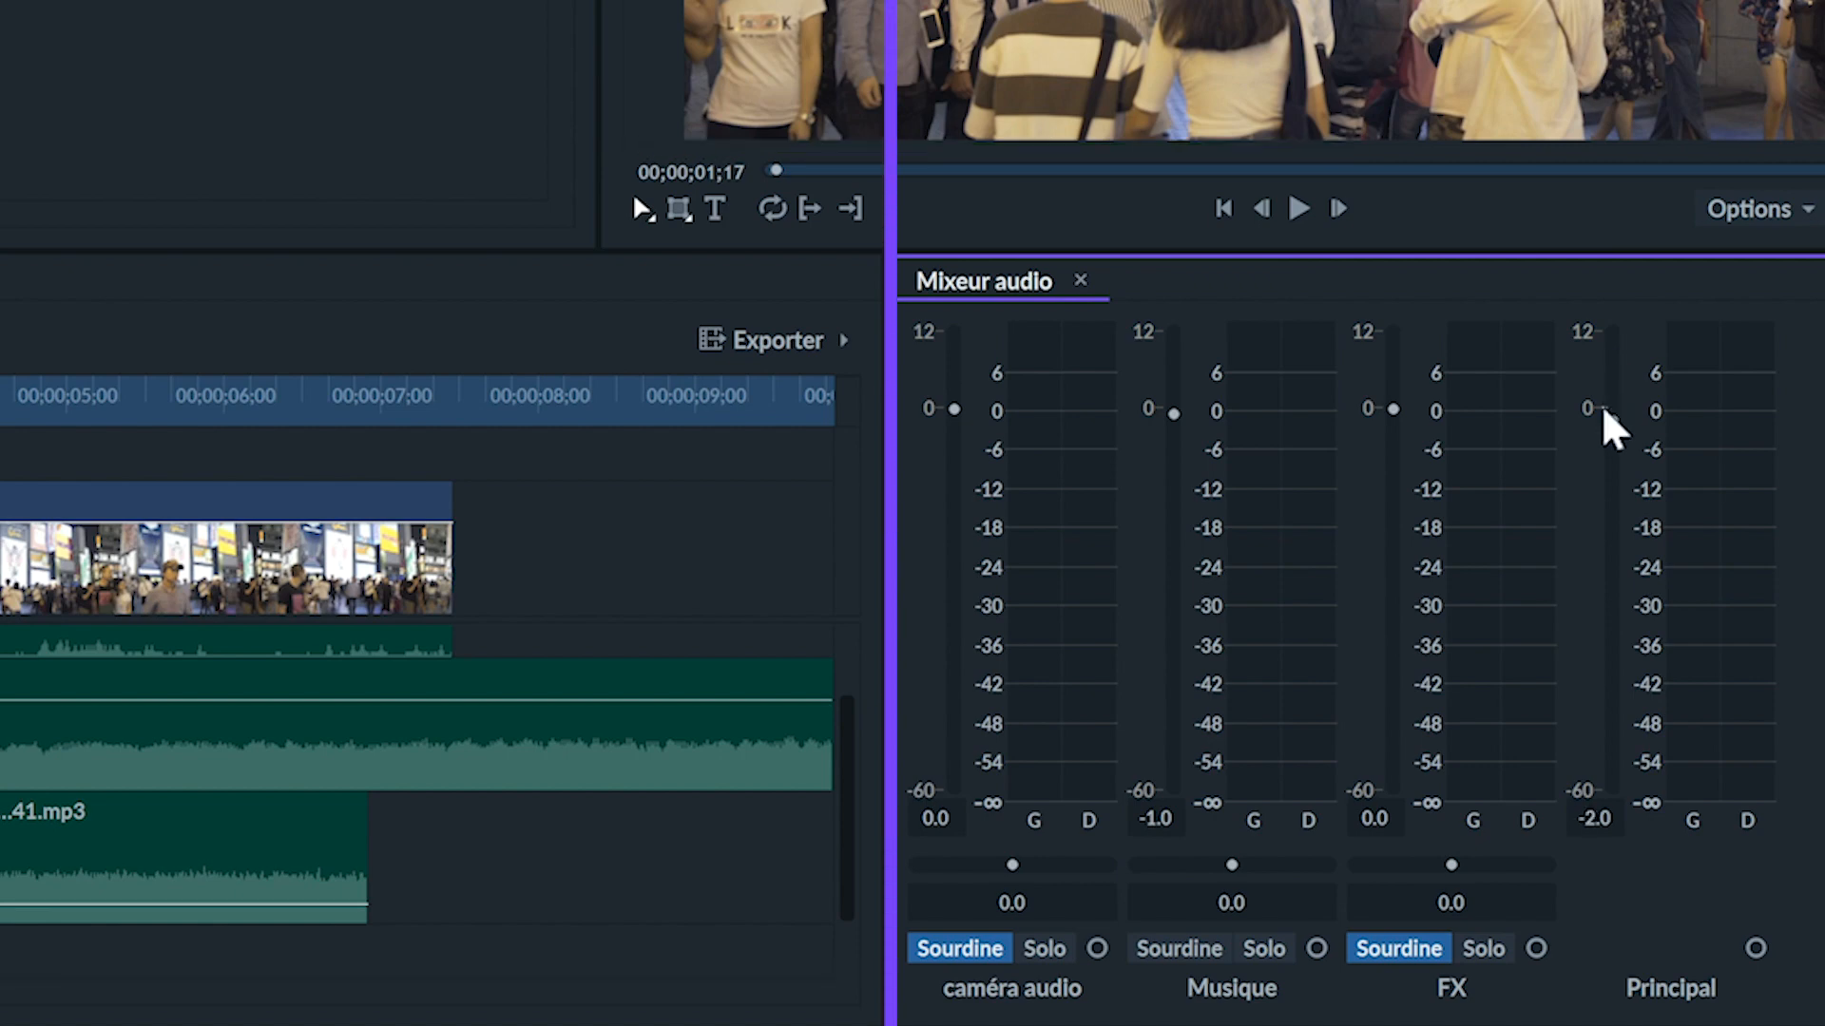
mouse_move(1606, 411)
mouse_down()
mouse_move(1621, 530)
mouse_move(1609, 294)
mouse_move(1630, 627)
mouse_move(1616, 411)
mouse_move(1614, 428)
mouse_up()
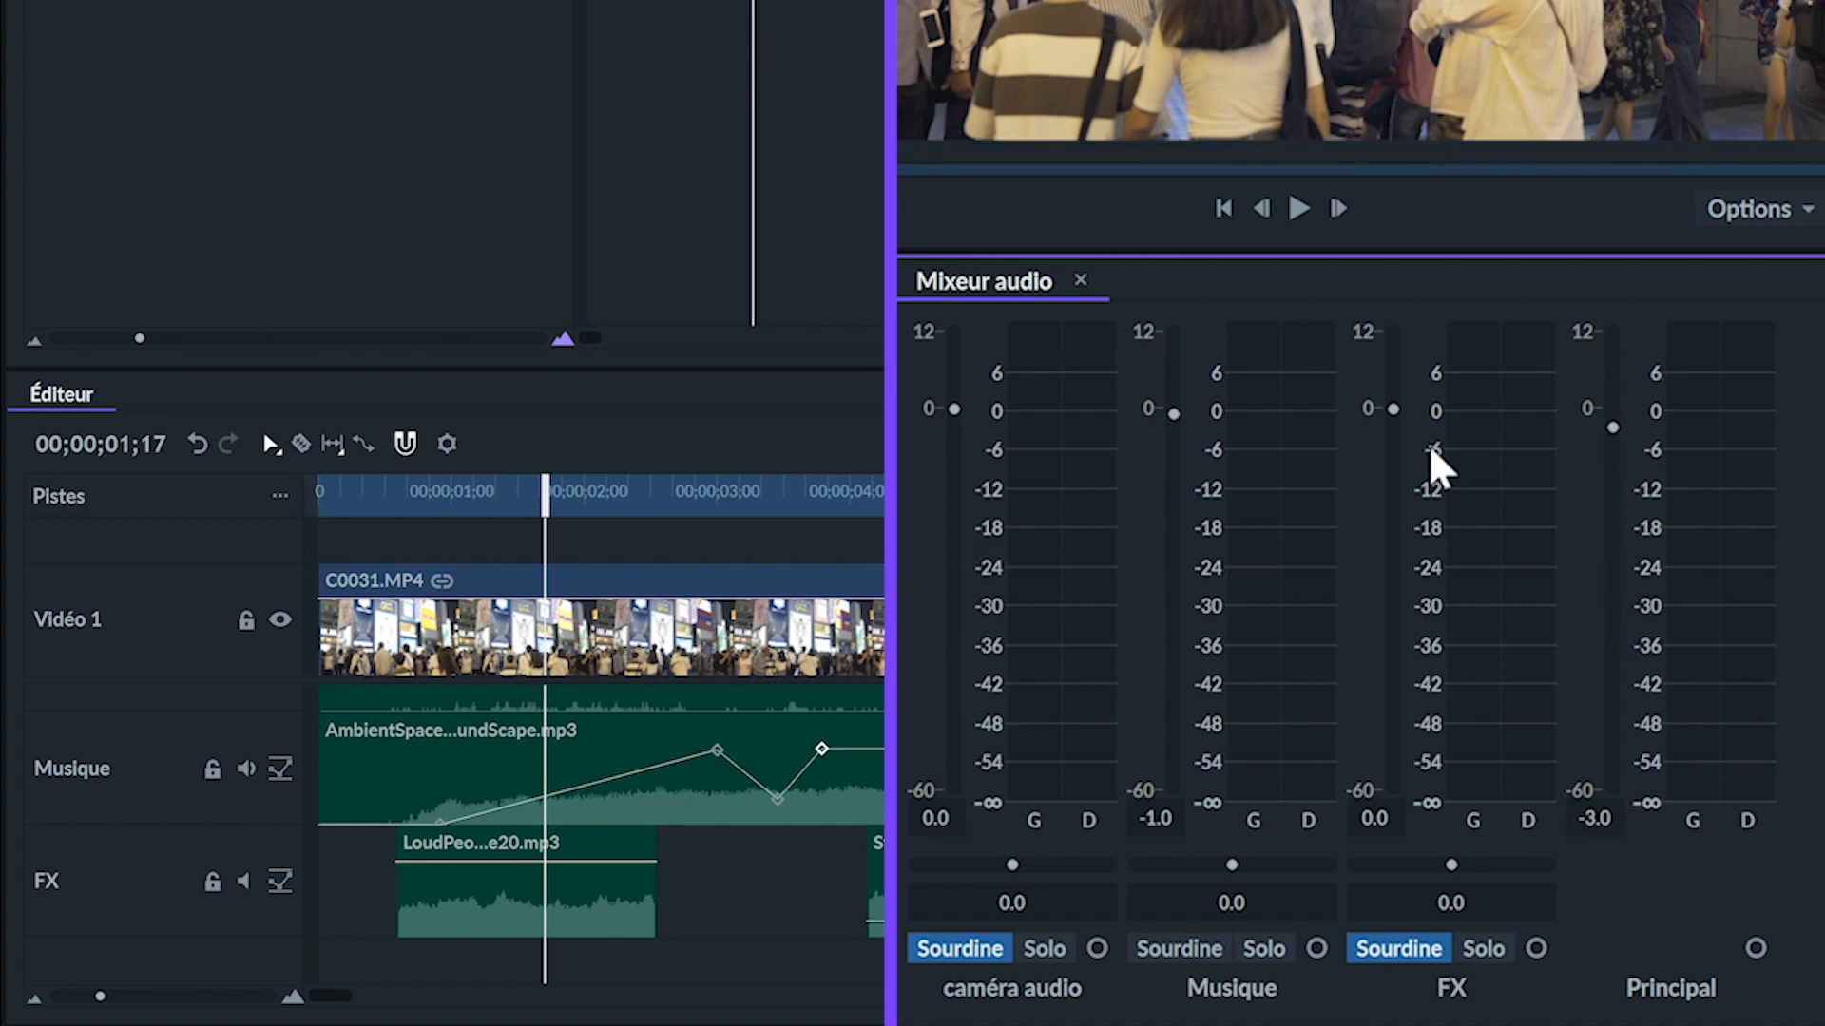
Display the FX track's level curve in the timeline and lower the whole track to -14.6 dB.
click(280, 882)
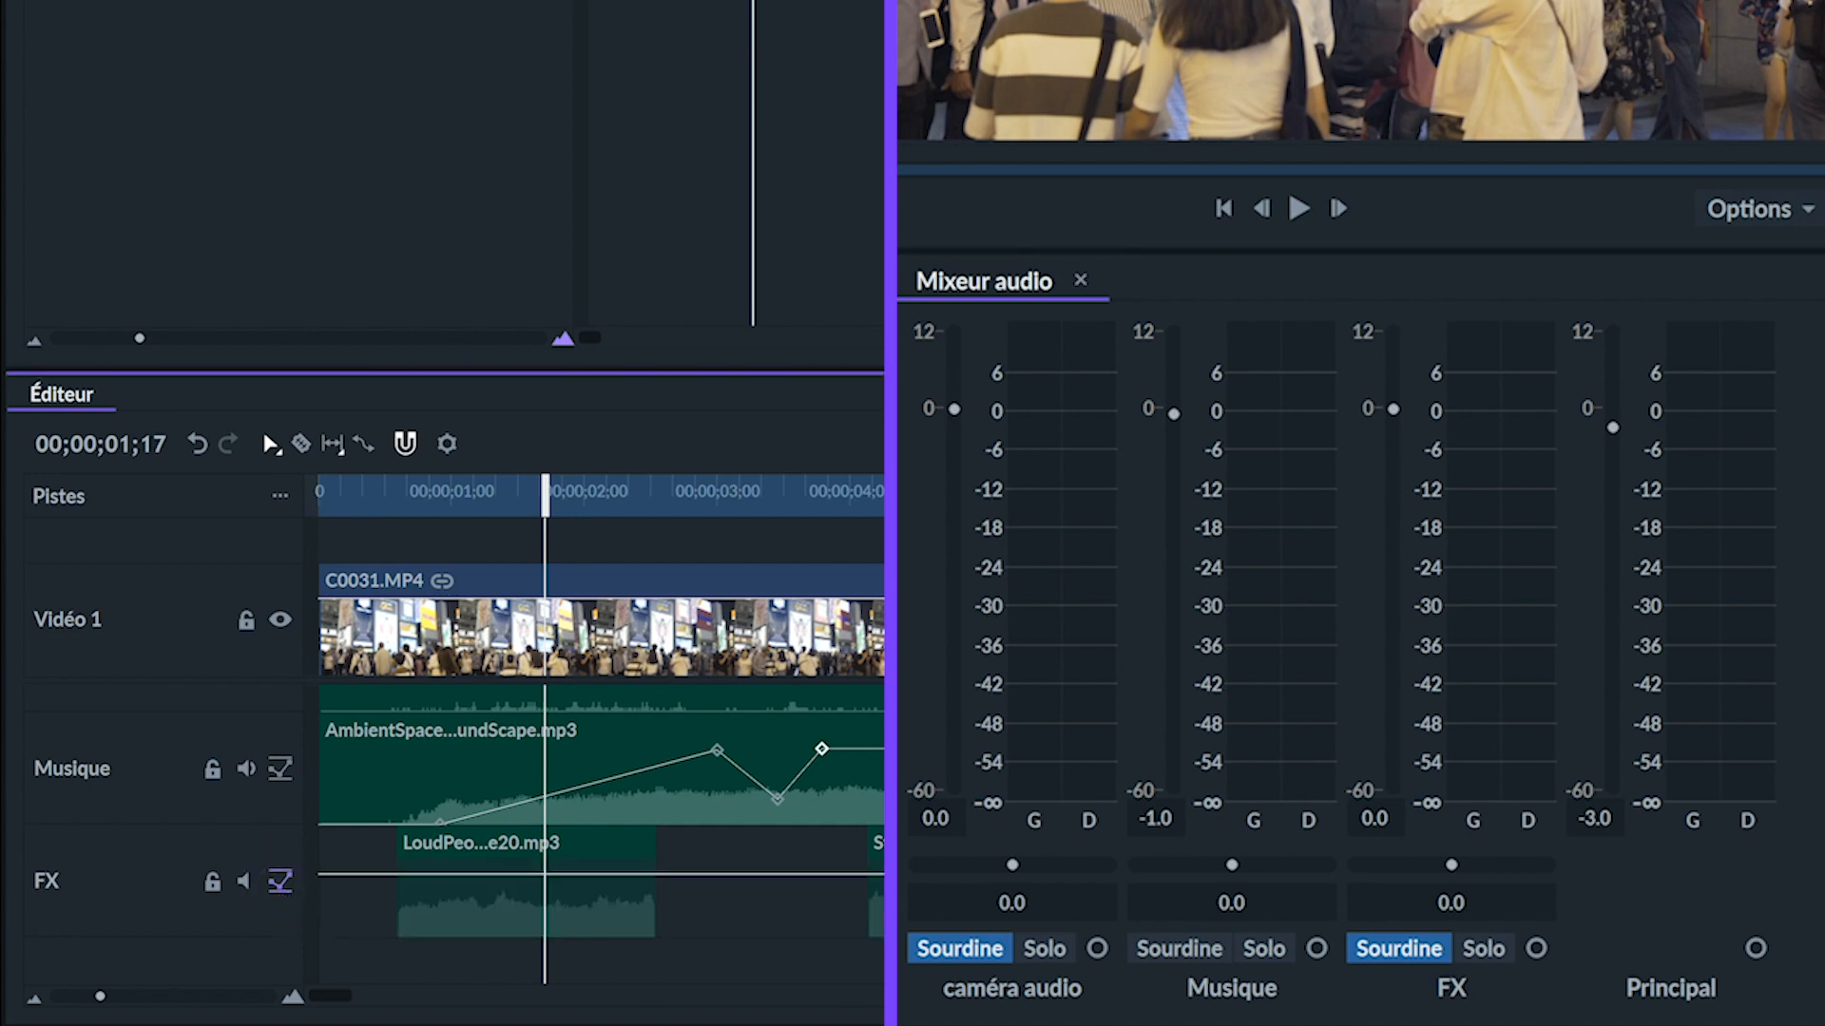
mouse_move(561, 880)
mouse_down()
mouse_move(570, 922)
mouse_move(579, 879)
mouse_move(577, 936)
mouse_move(581, 901)
mouse_up()
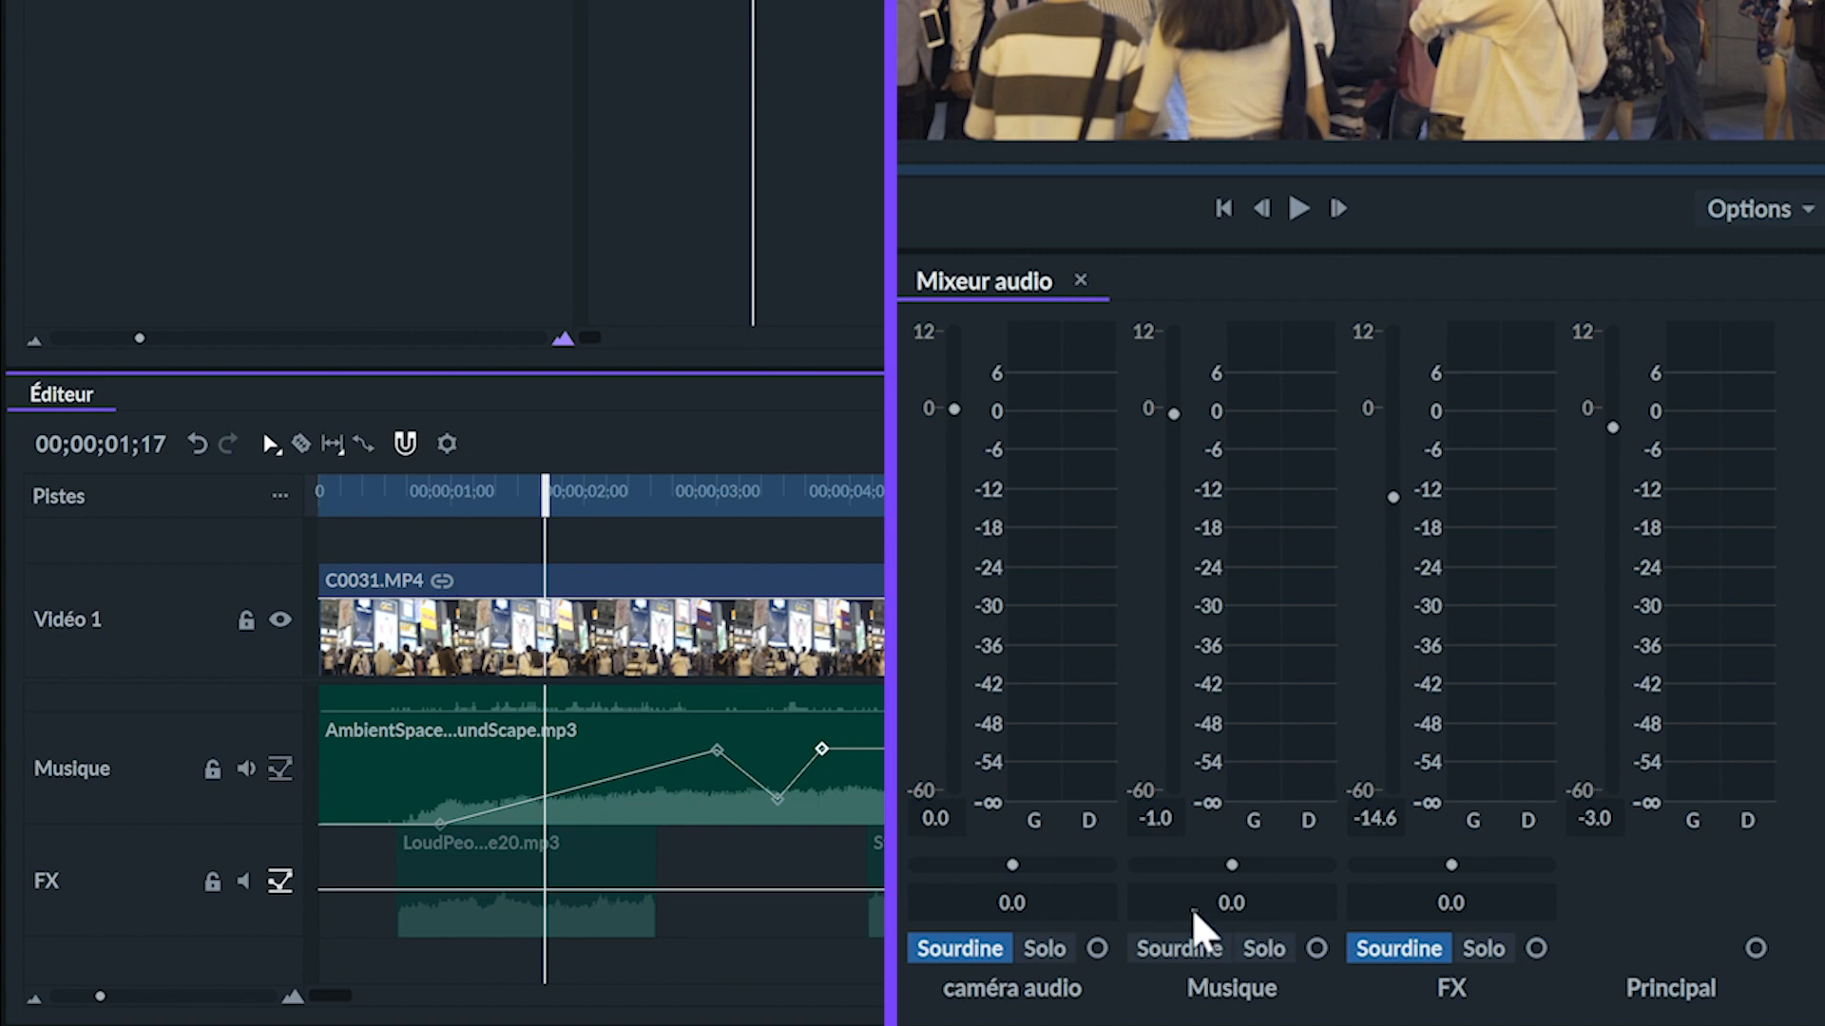
Unmute the caméra audio track and set it to solo.
drag(1011, 865, 1017, 904)
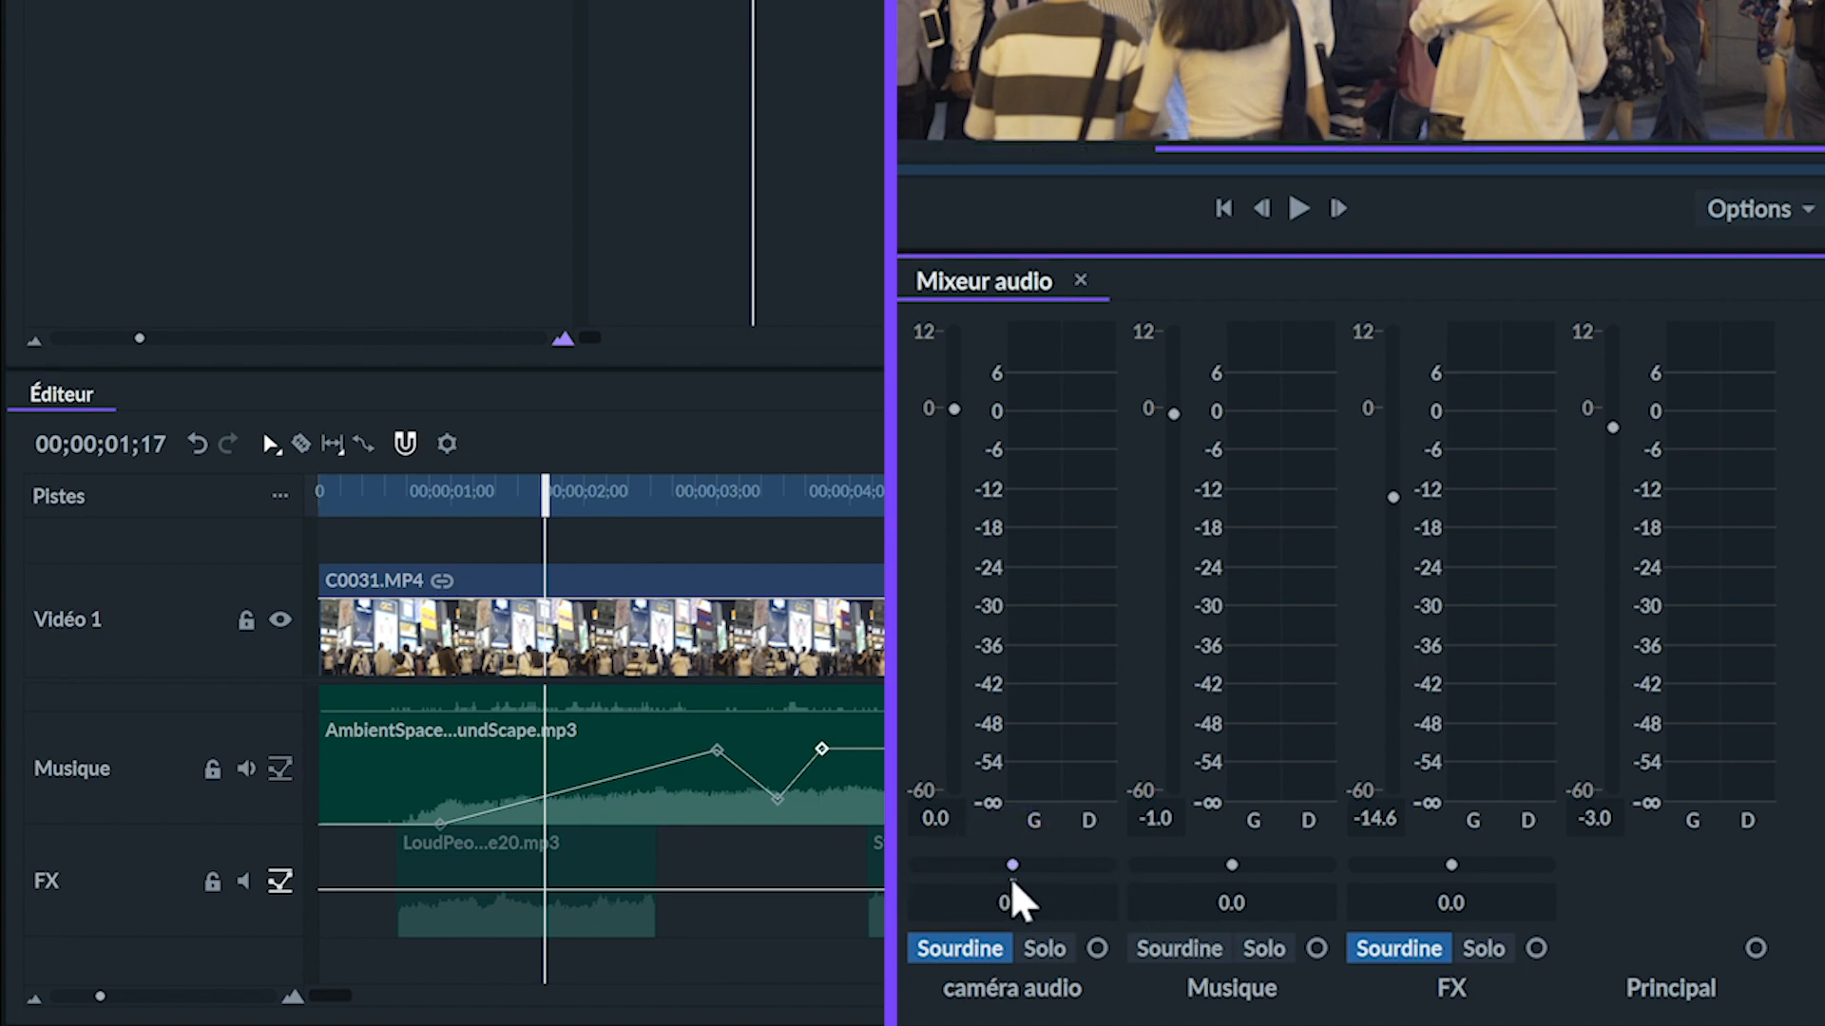
click(983, 959)
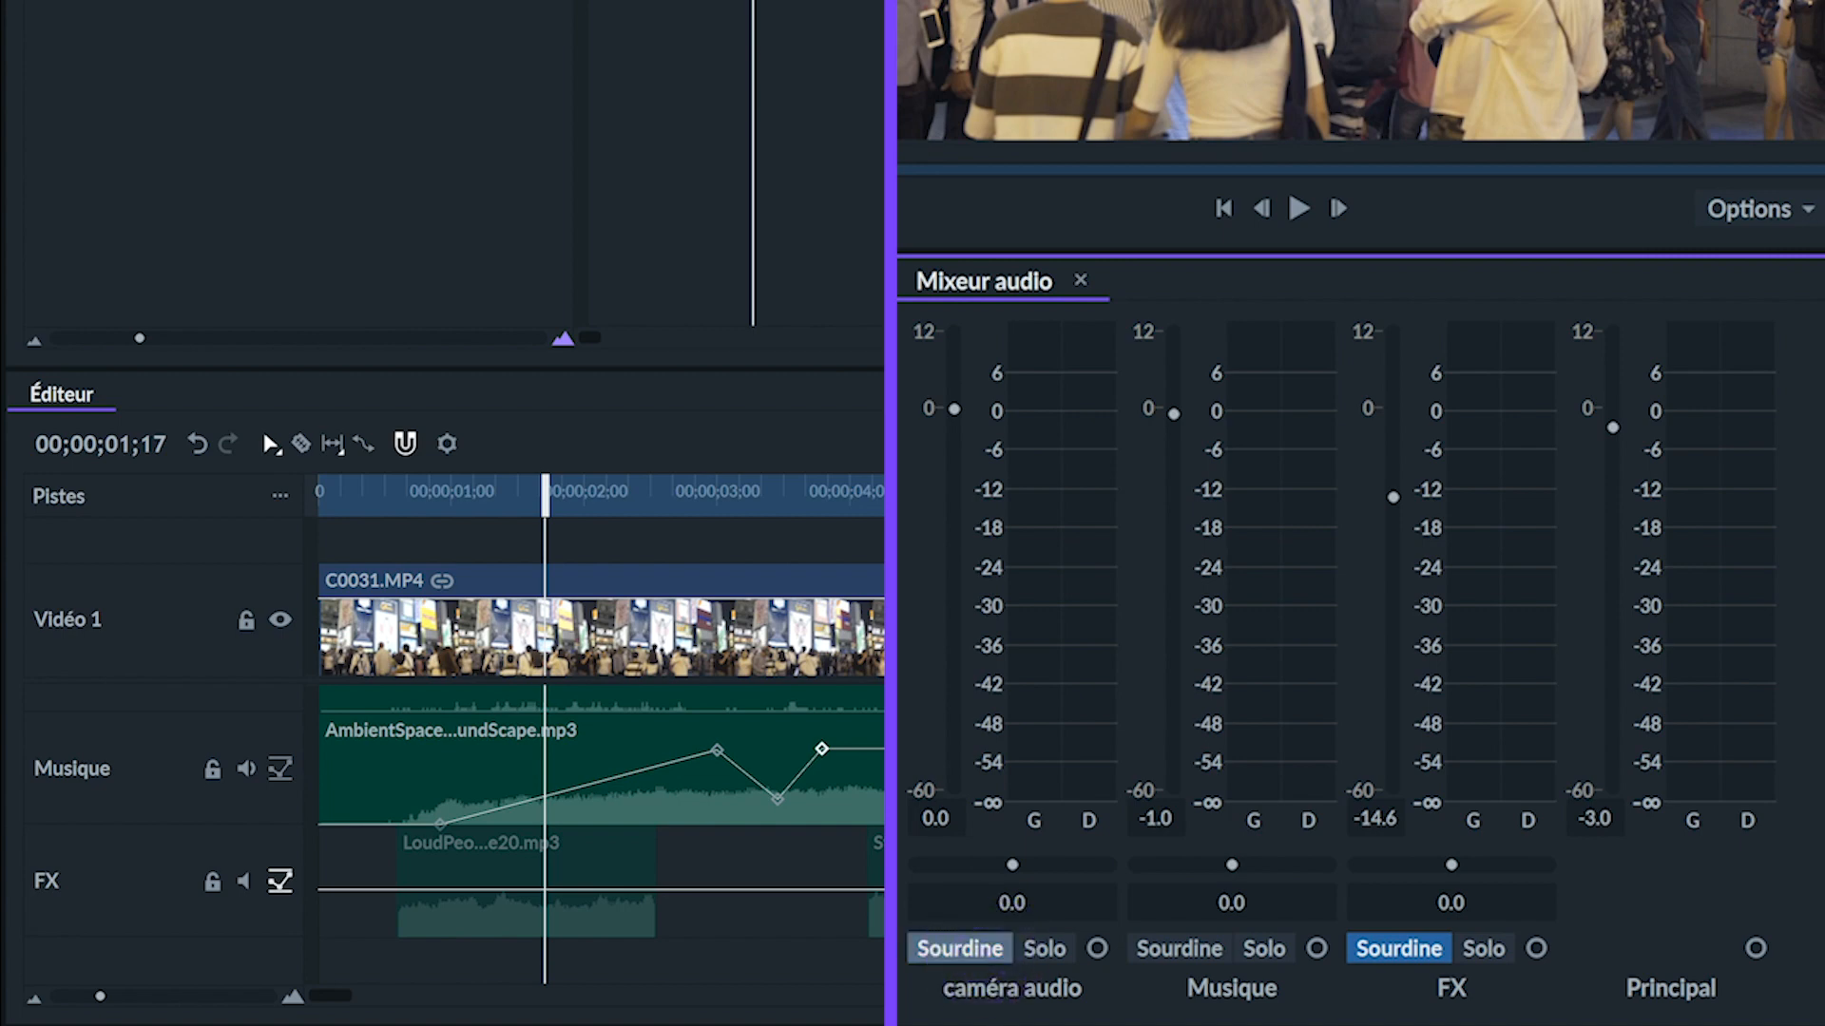
click(1044, 950)
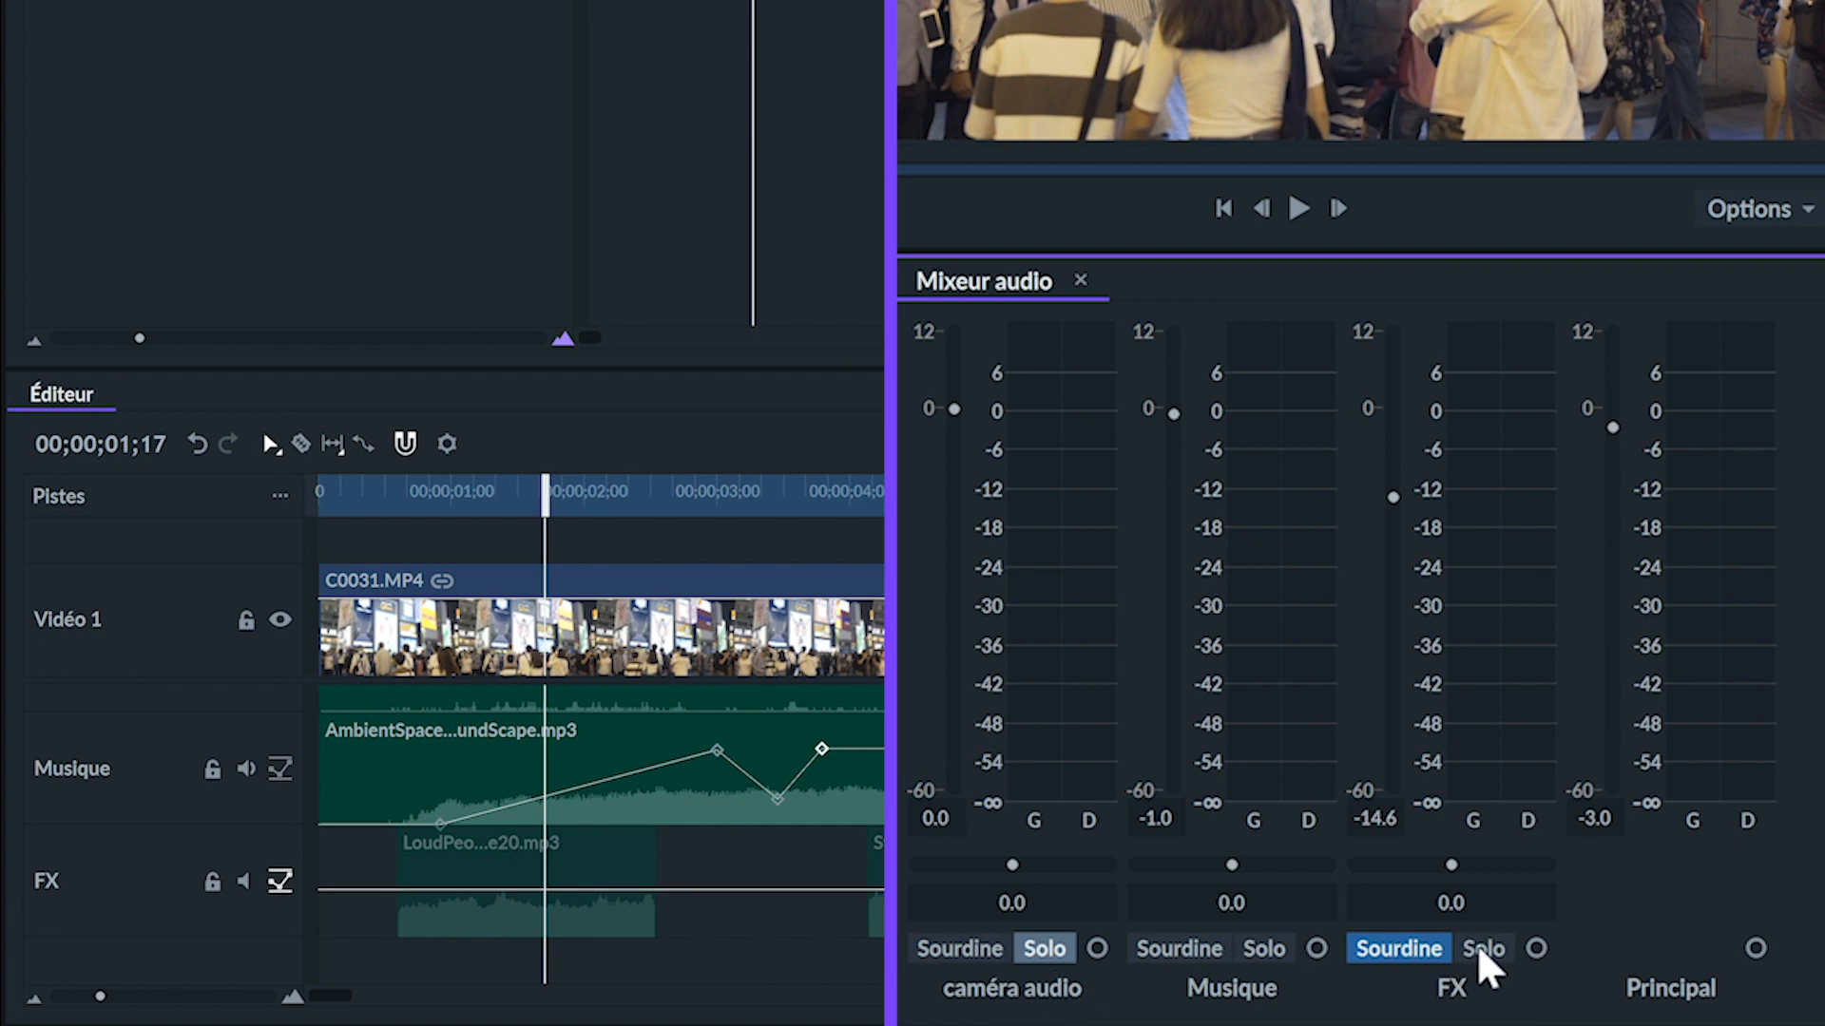
Enable level keyframing on the FX track and add a second keyframe of 4.0 dB at 00;00;02;03.
click(1537, 949)
drag(550, 496, 602, 496)
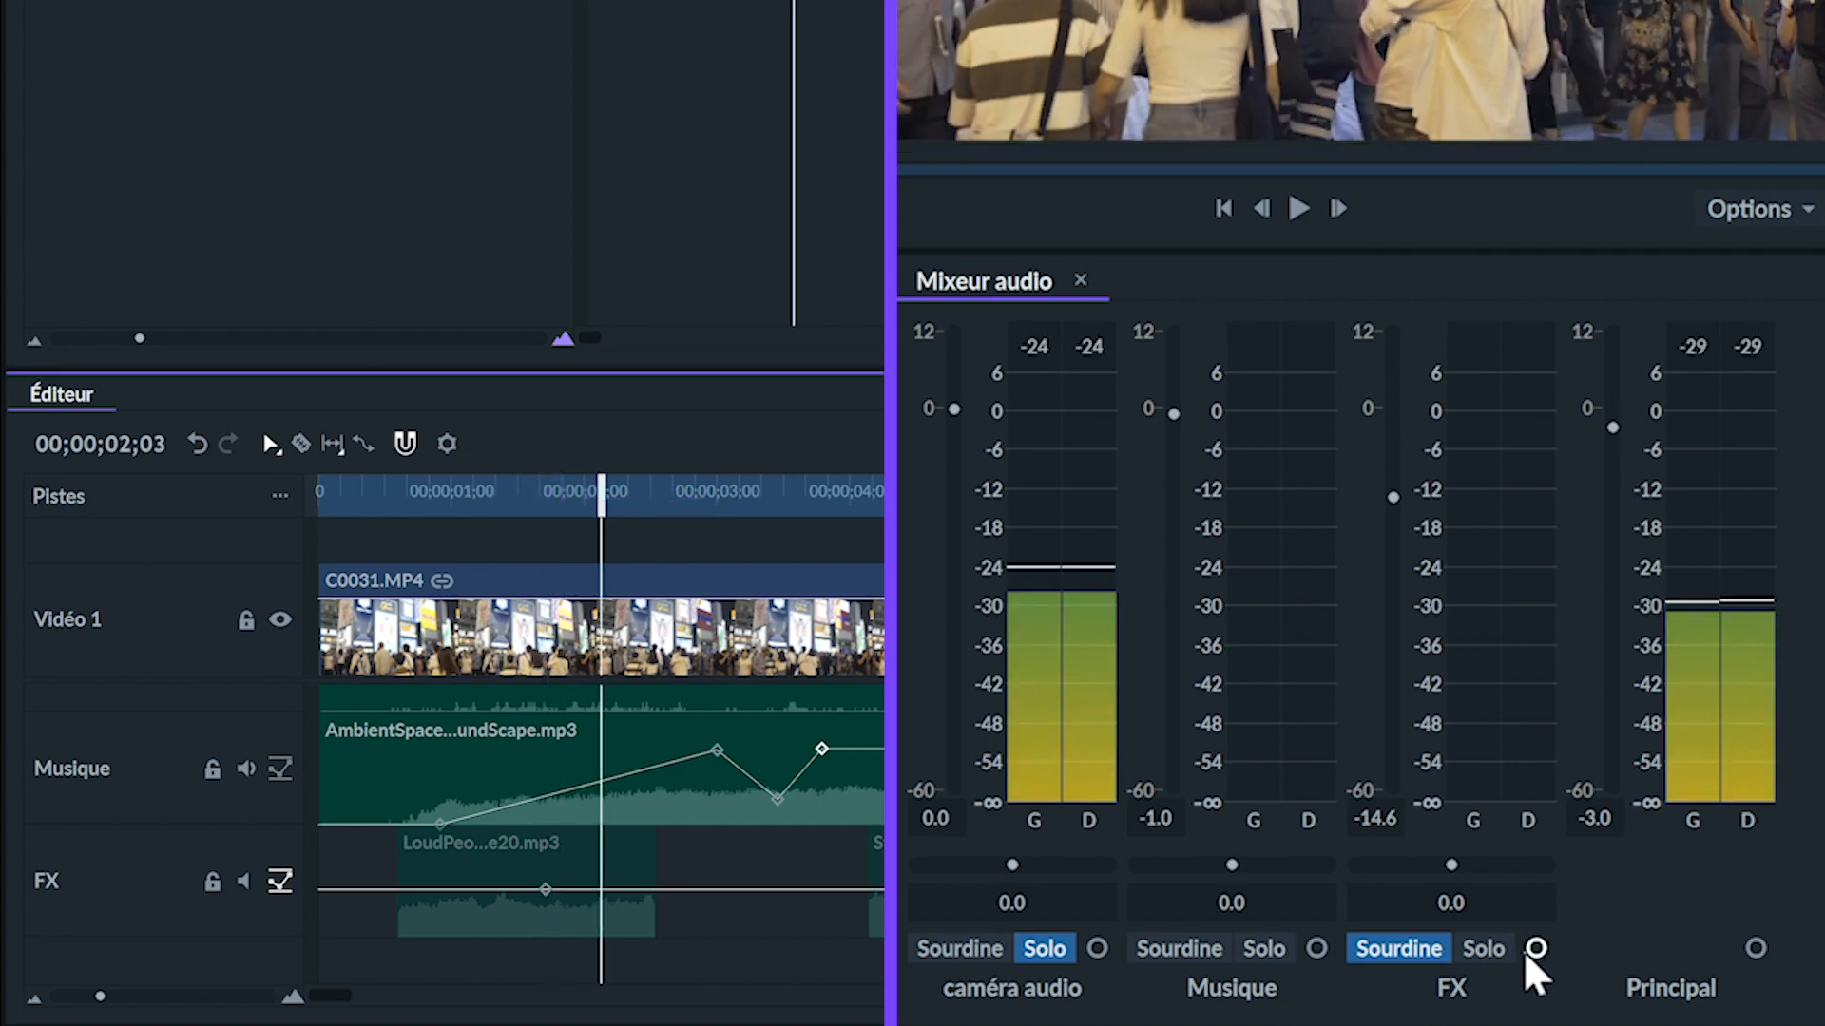
drag(1387, 497, 1371, 390)
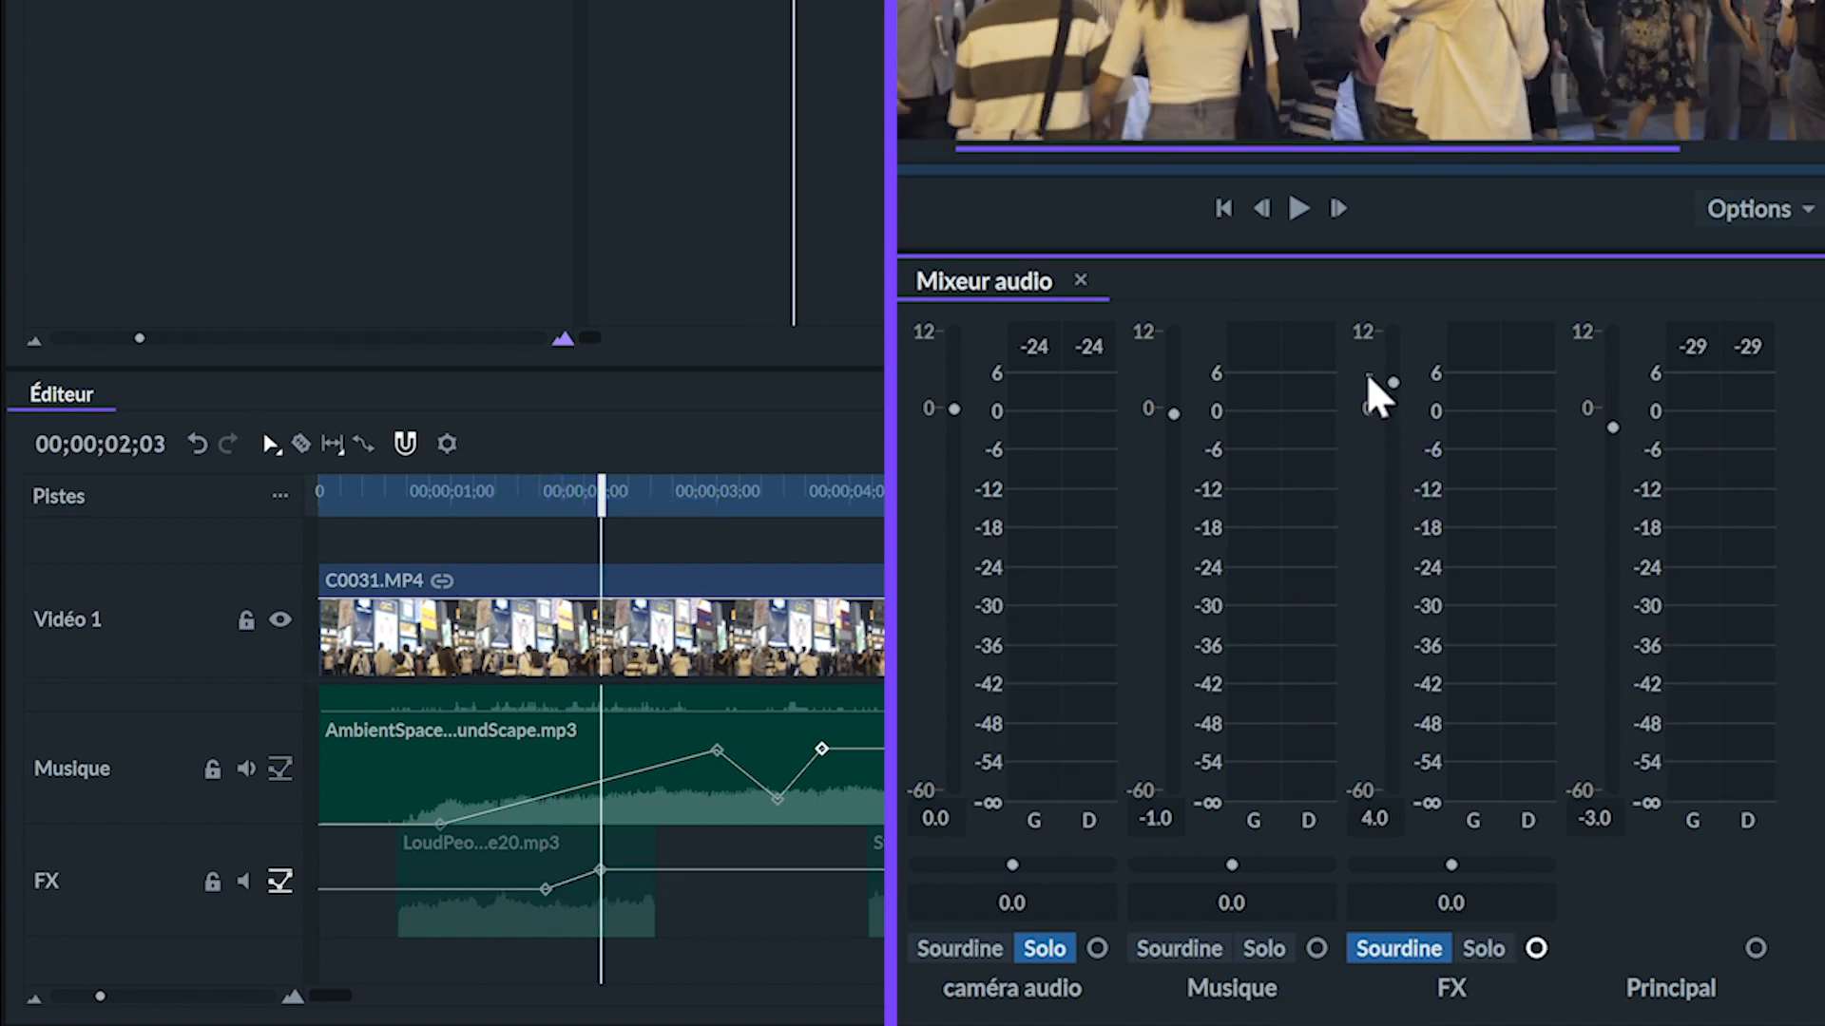
Insert a new audio track below Musique and widen the audio mixer so that all its channels fit.
right_click(160, 621)
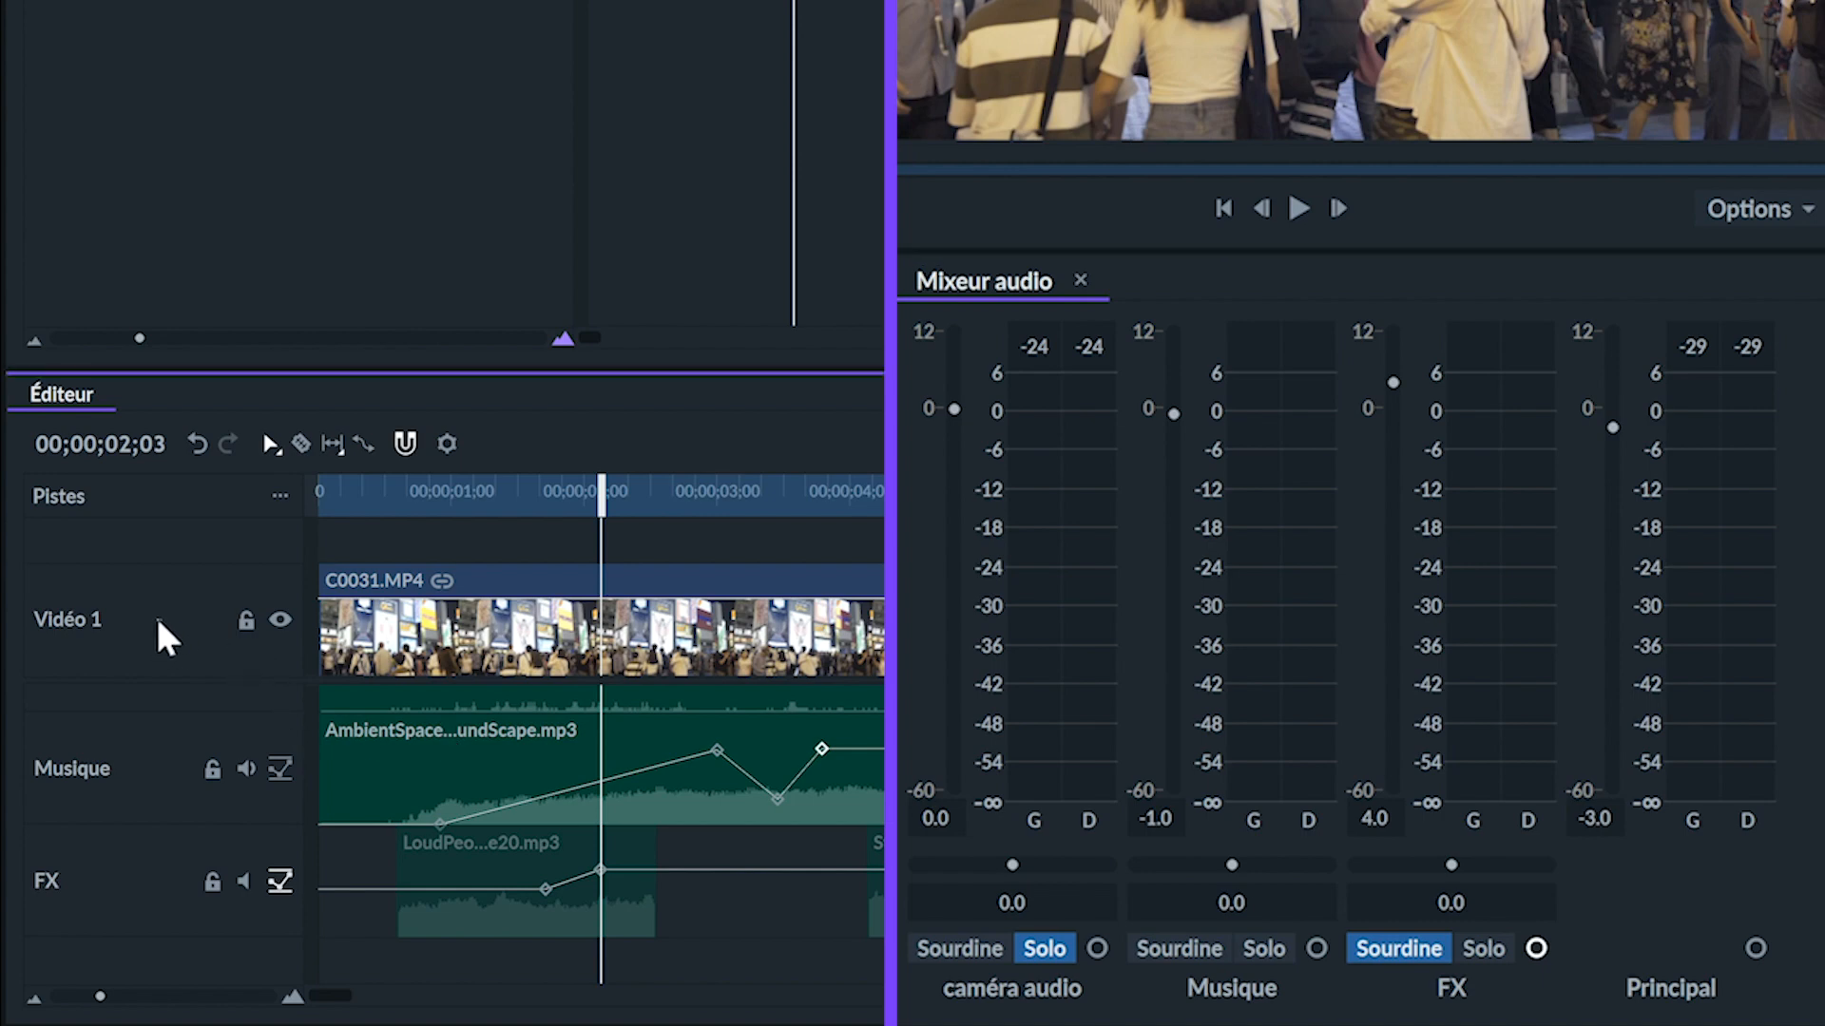
click(94, 785)
right_click(95, 795)
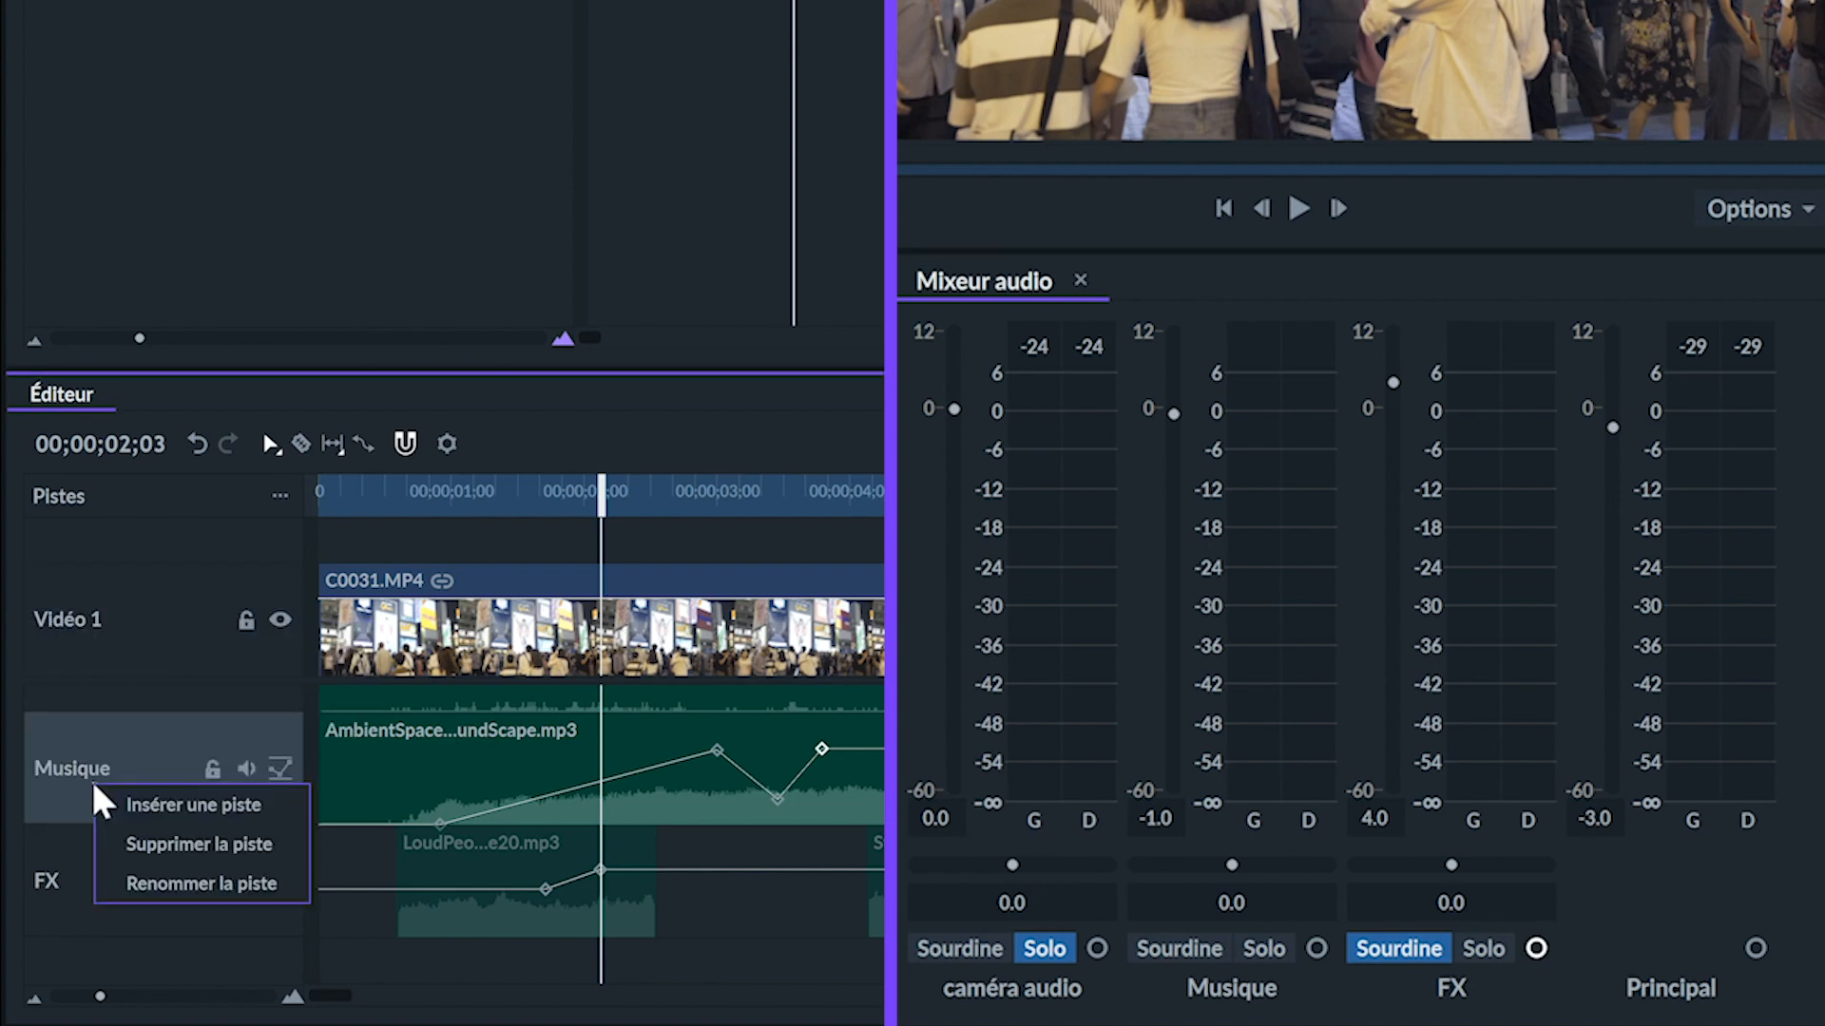
click(155, 817)
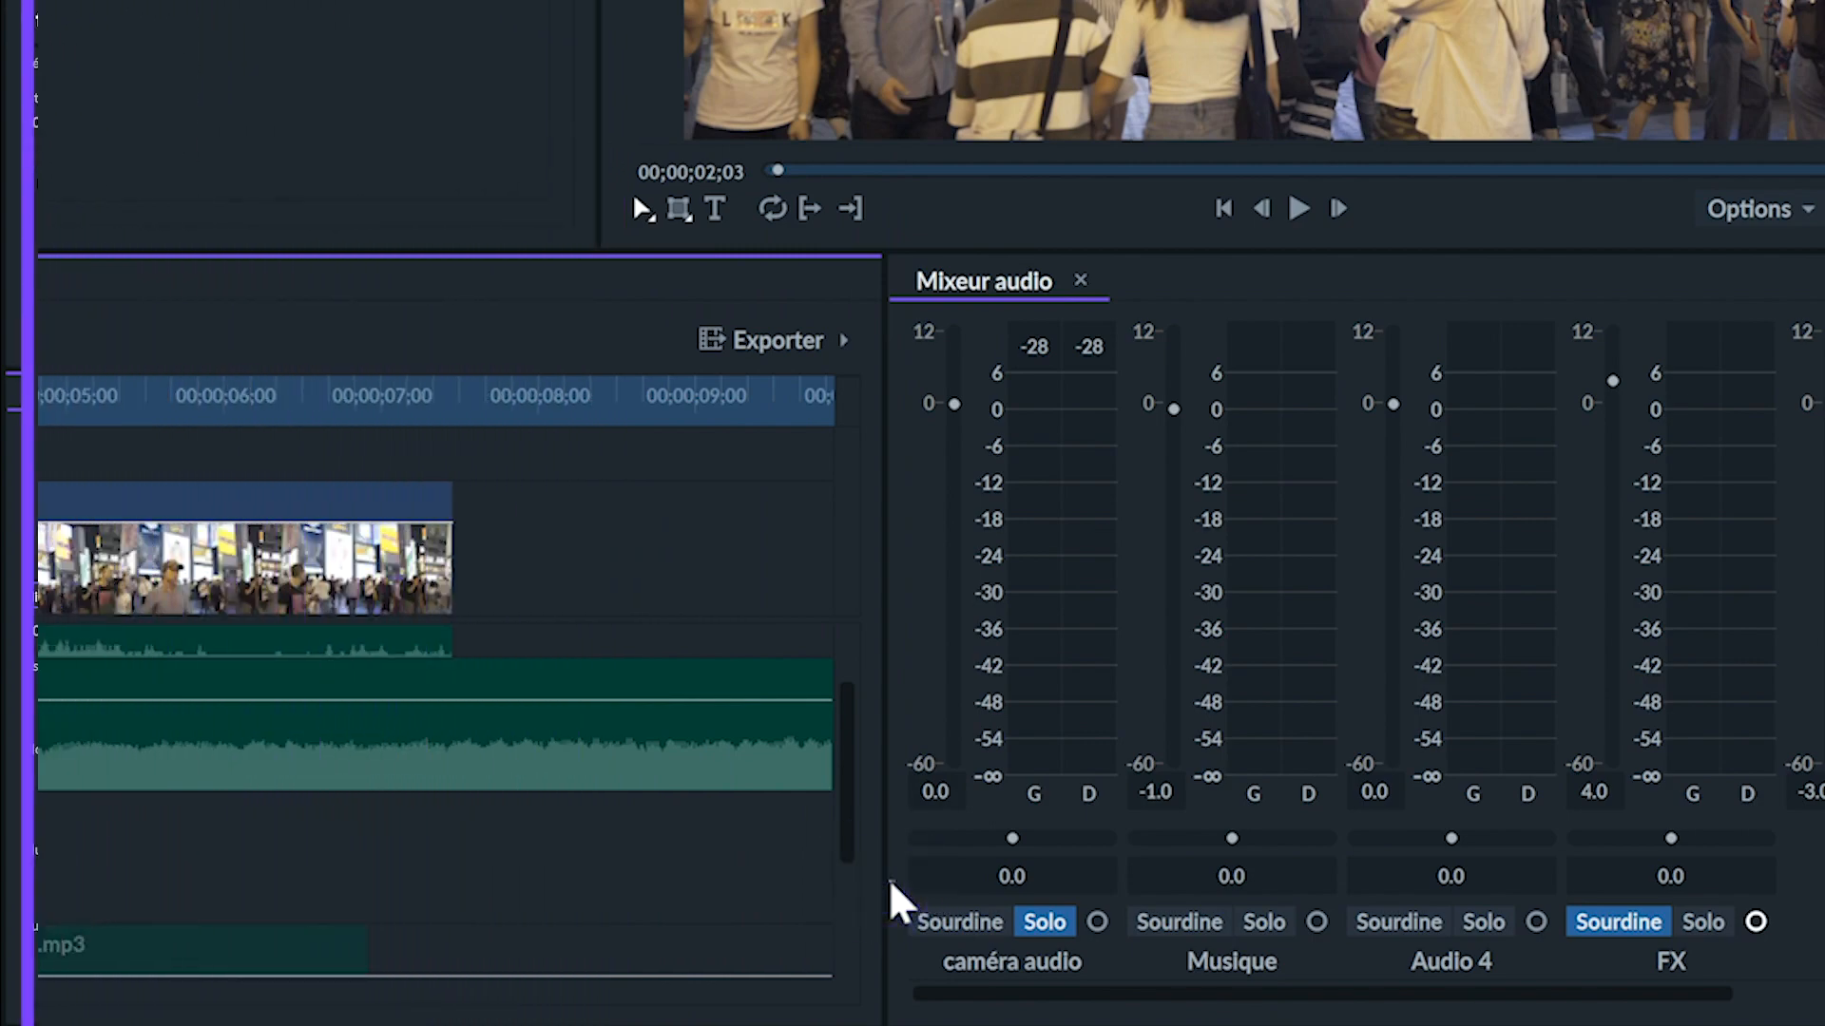
drag(887, 879, 770, 870)
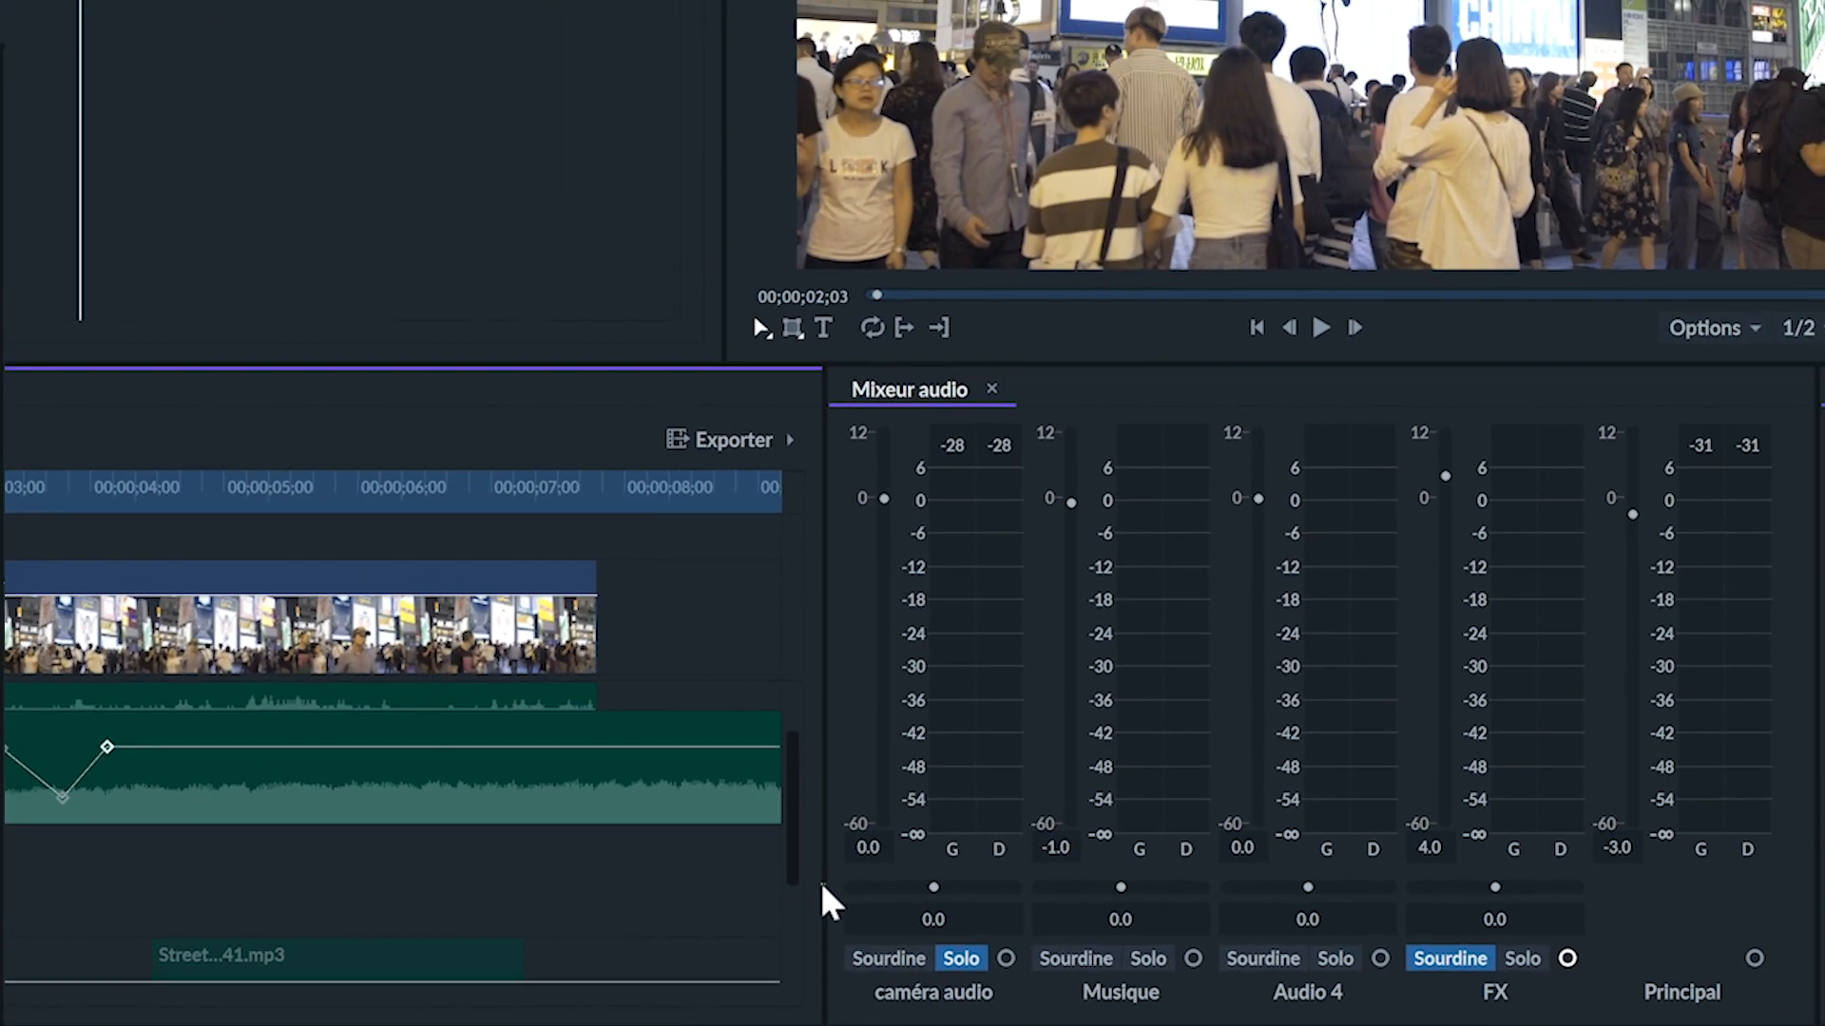